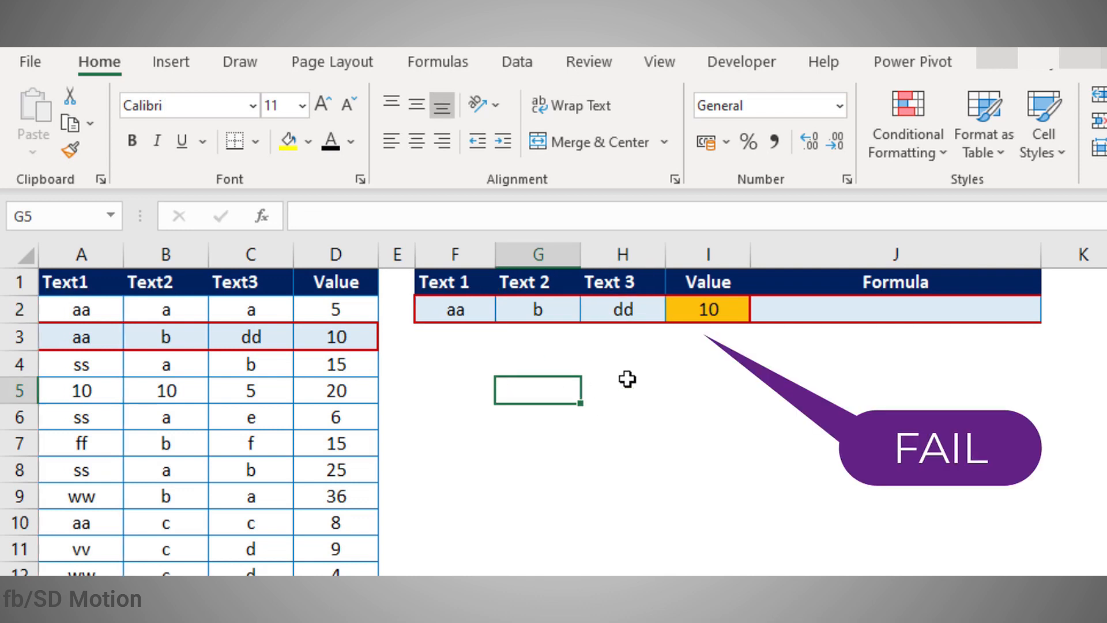
# Step: Enter {=INDEX(A2:A15=F2,)} in I2 as an array formula, which returns TRUE
pyautogui.click(714, 310)
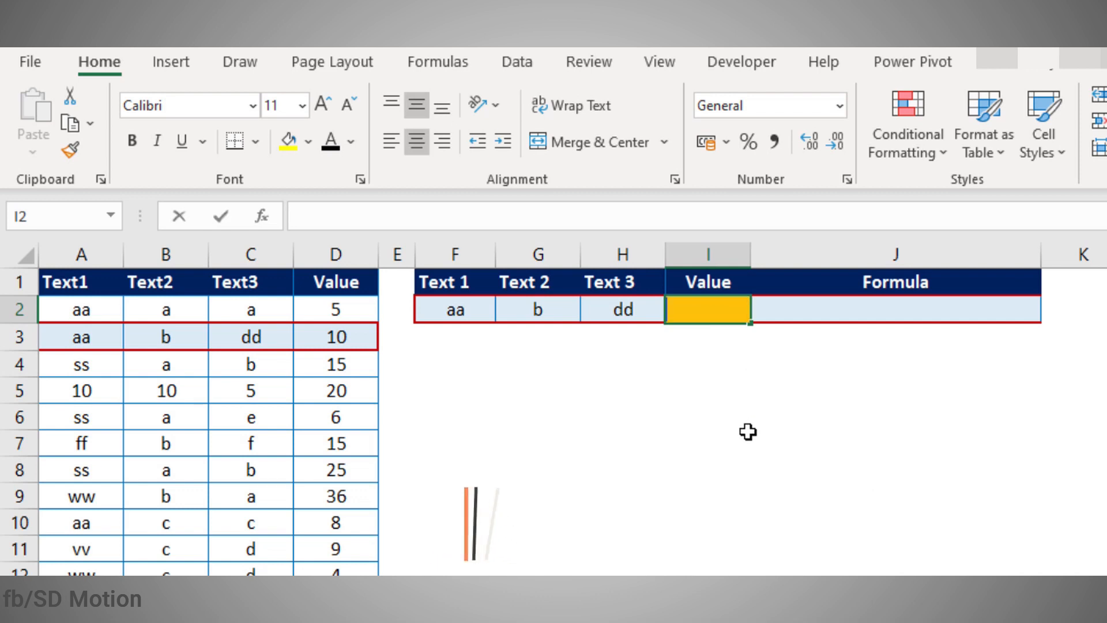
pyautogui.write('=ind')
pyautogui.press('Tab')
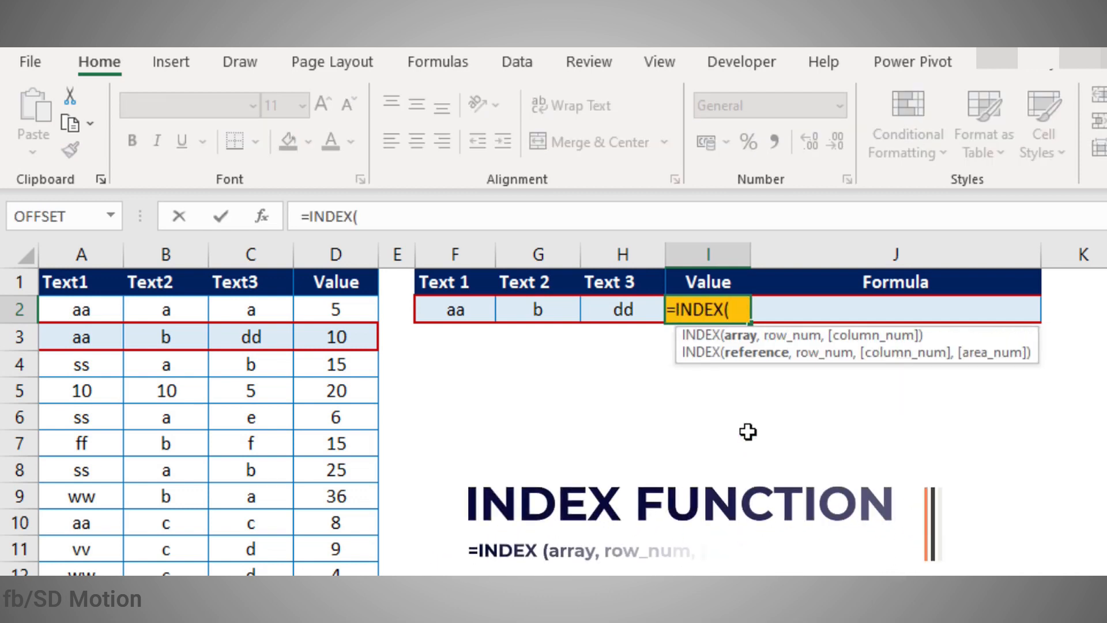
pyautogui.moveTo(100, 312); pyautogui.dragTo(92, 576)
pyautogui.write('=')
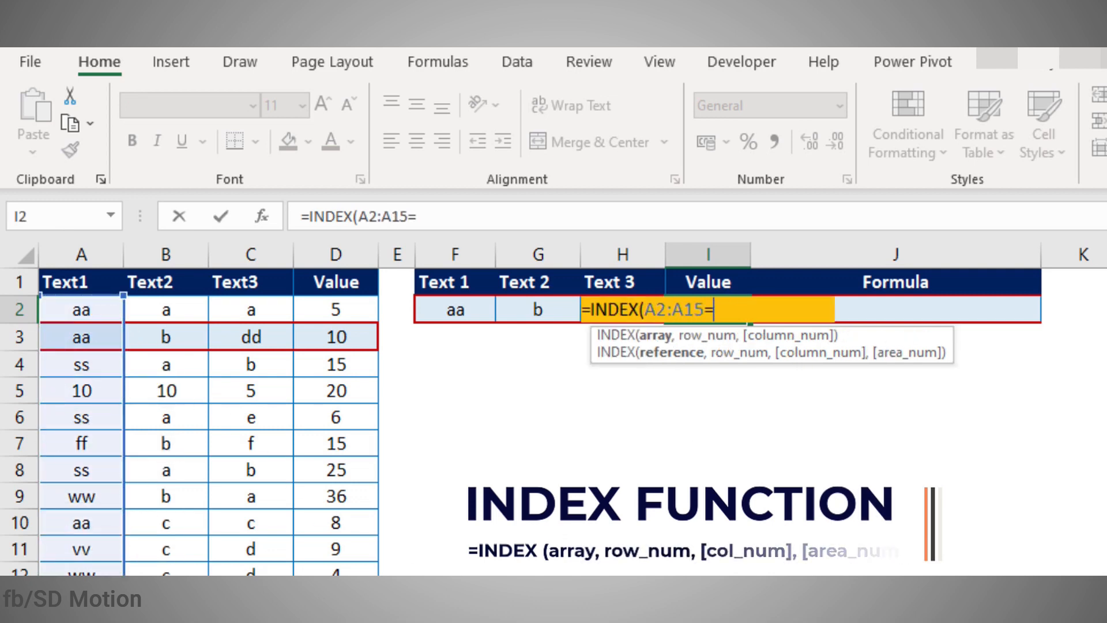
pyautogui.click(440, 311)
pyautogui.write(',')
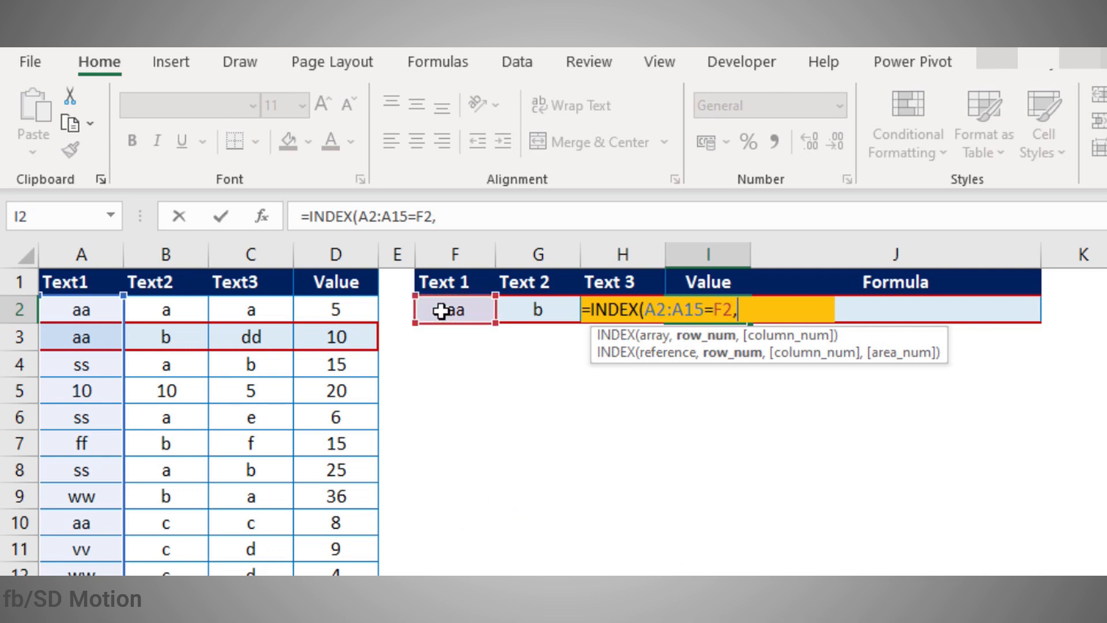
pyautogui.write(')')
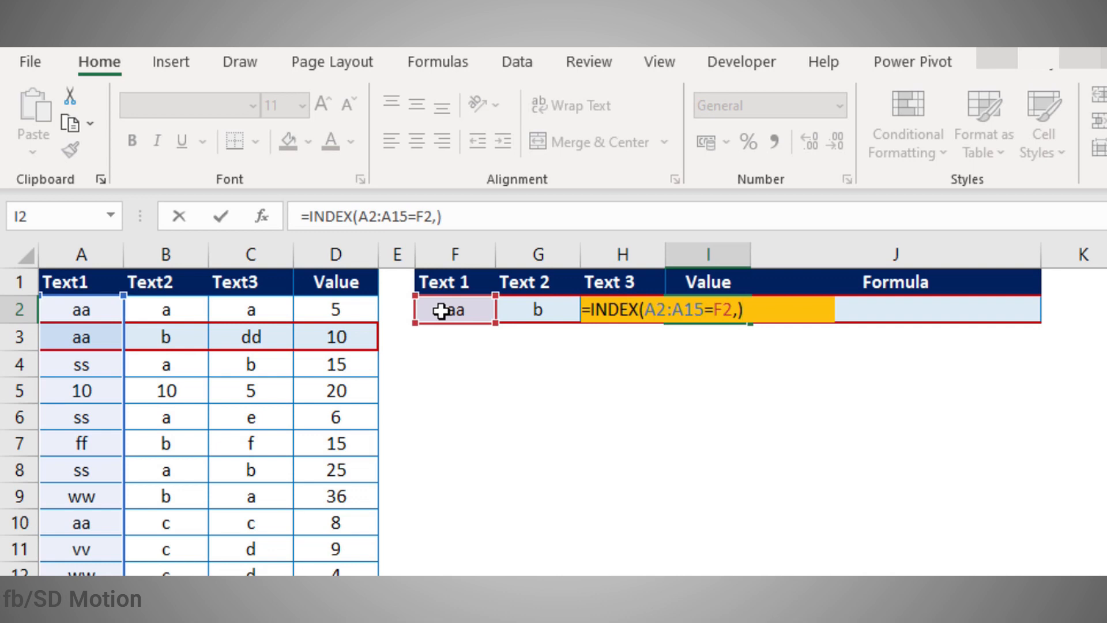
pyautogui.hotkey('ctrl', 'shift', 'Return')
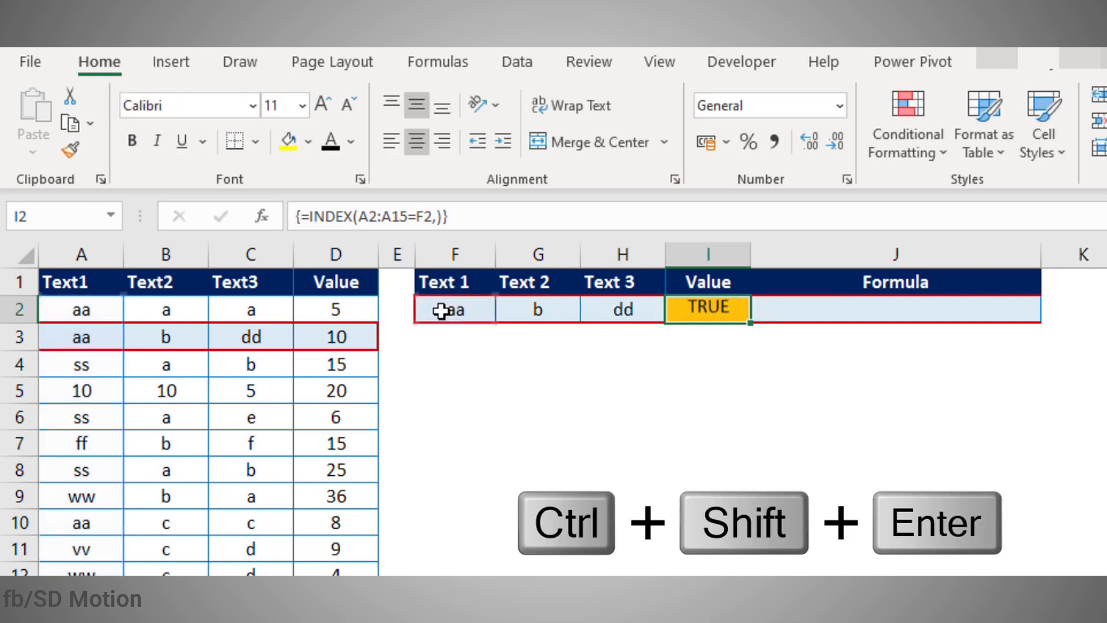
# Step: Review I2's array formula against the Text 1 value aa in F2 and A2
pyautogui.click(755, 409)
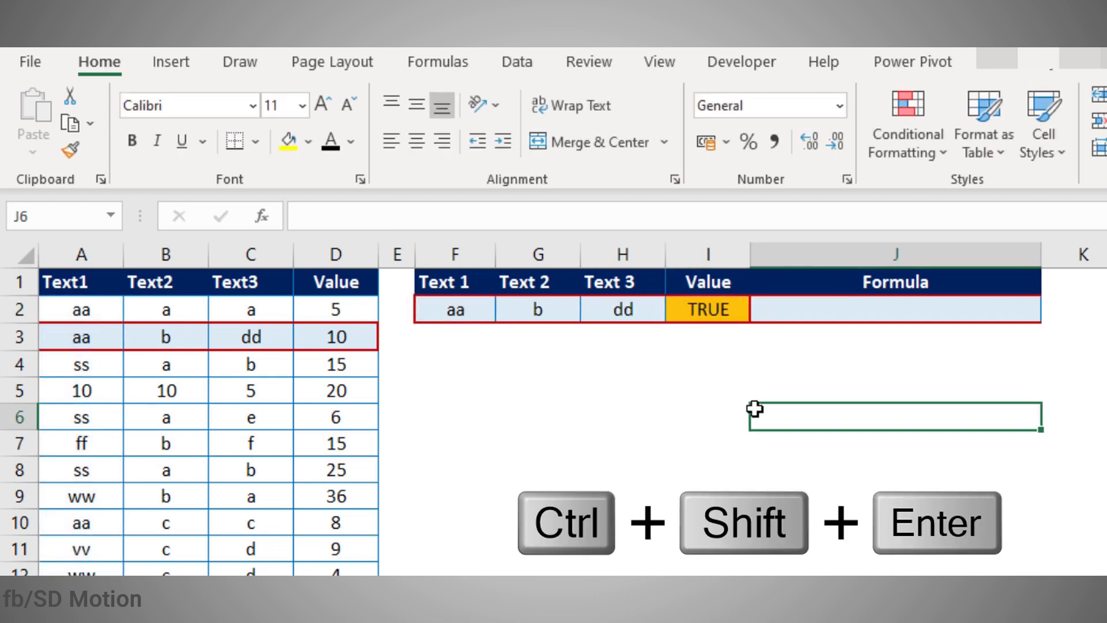
pyautogui.click(706, 309)
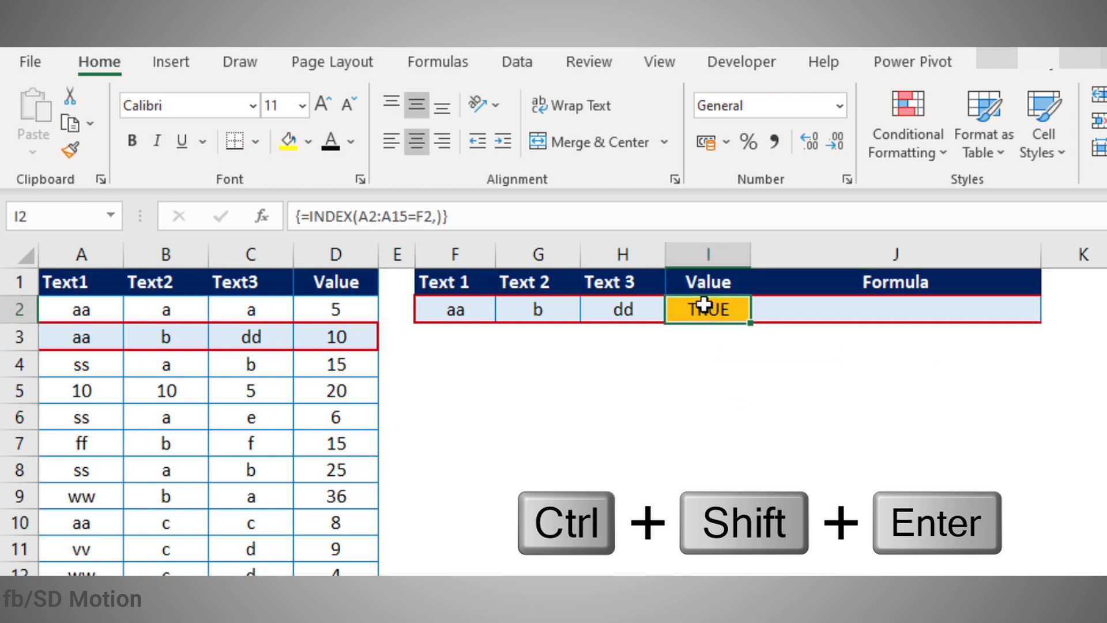
pyautogui.click(473, 311)
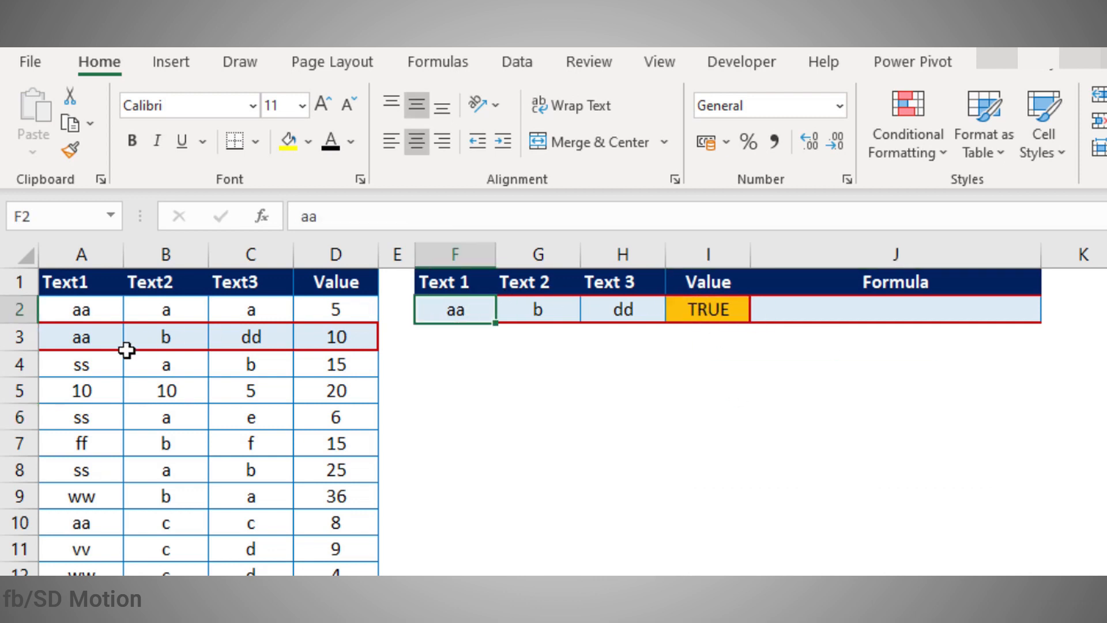
pyautogui.click(79, 313)
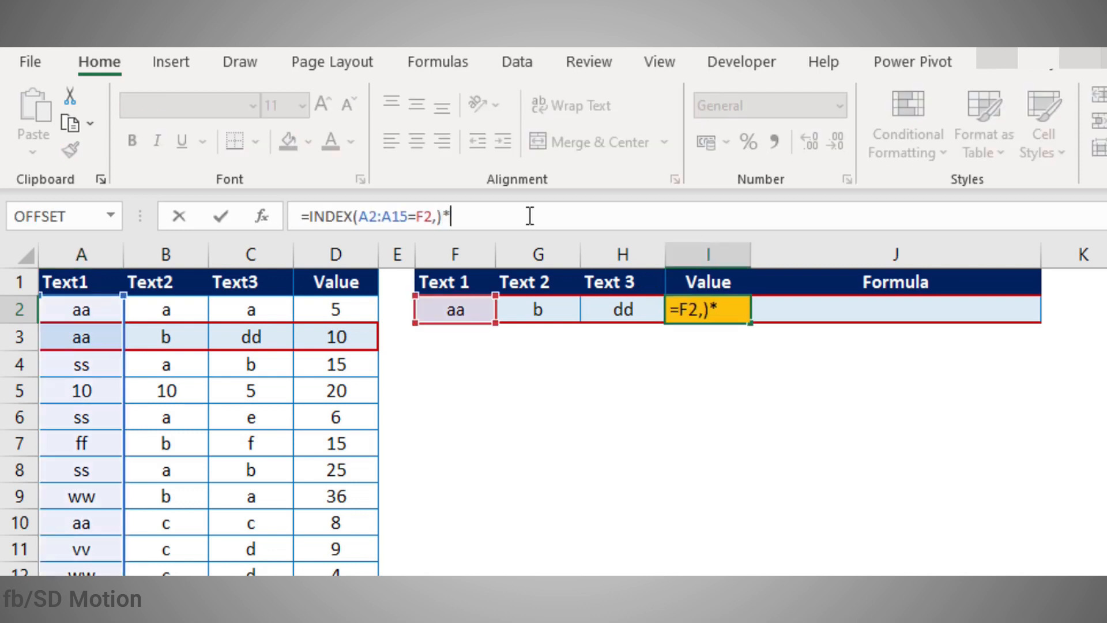
# Step: Append a second test, INDEX(B2:B15=G2,), to I2's formula
pyautogui.write('inde')
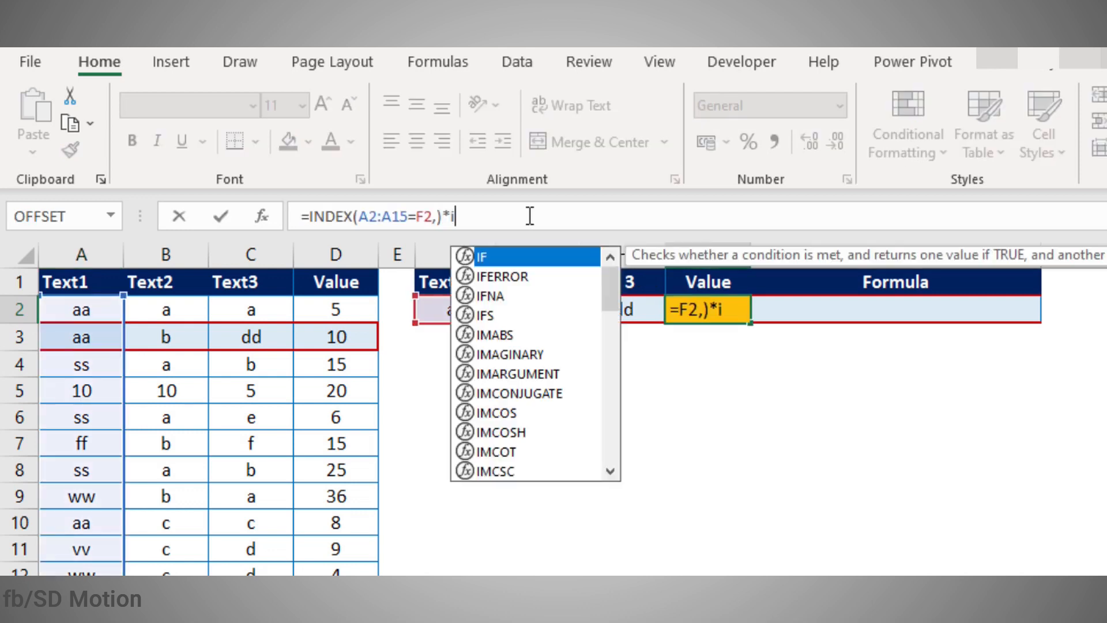
pyautogui.press('Tab')
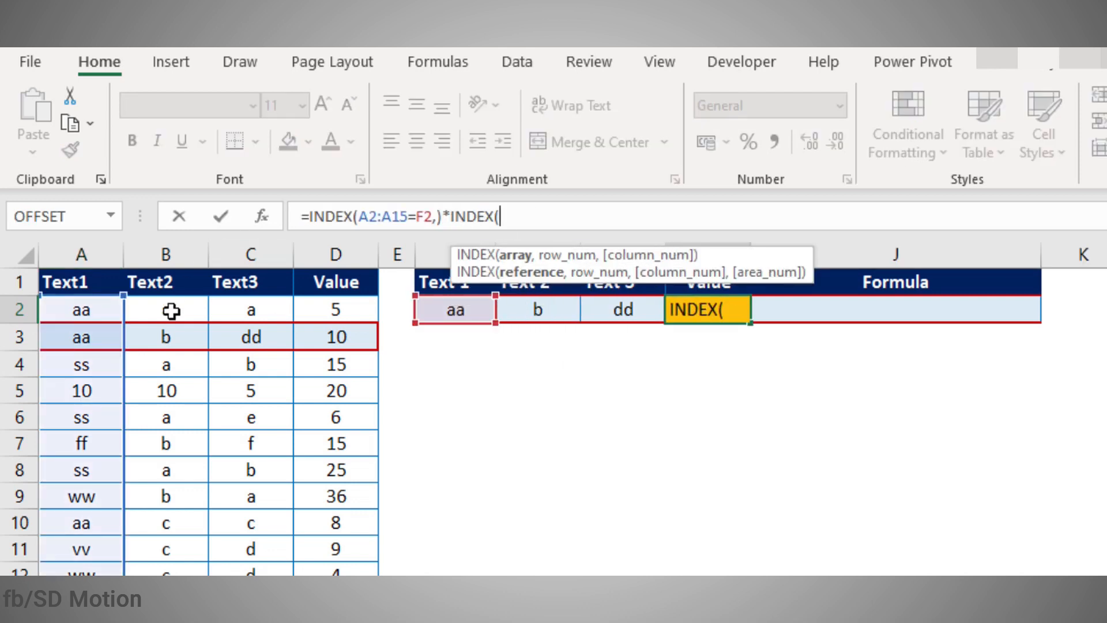
pyautogui.moveTo(171, 310); pyautogui.dragTo(166, 622)
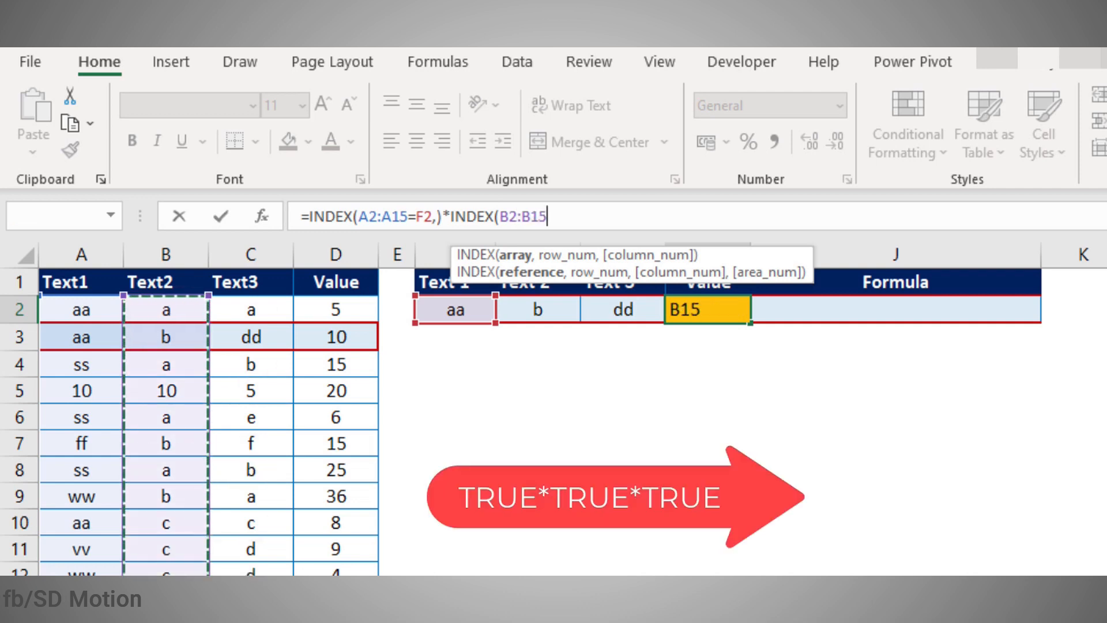
pyautogui.write('=')
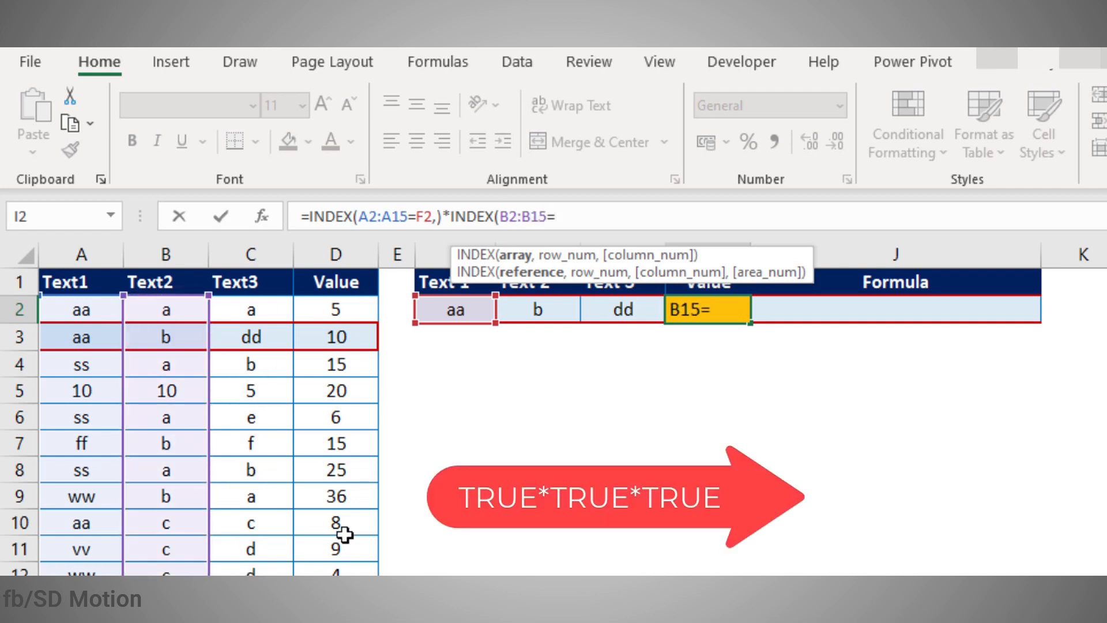
pyautogui.click(567, 292)
pyautogui.click(537, 314)
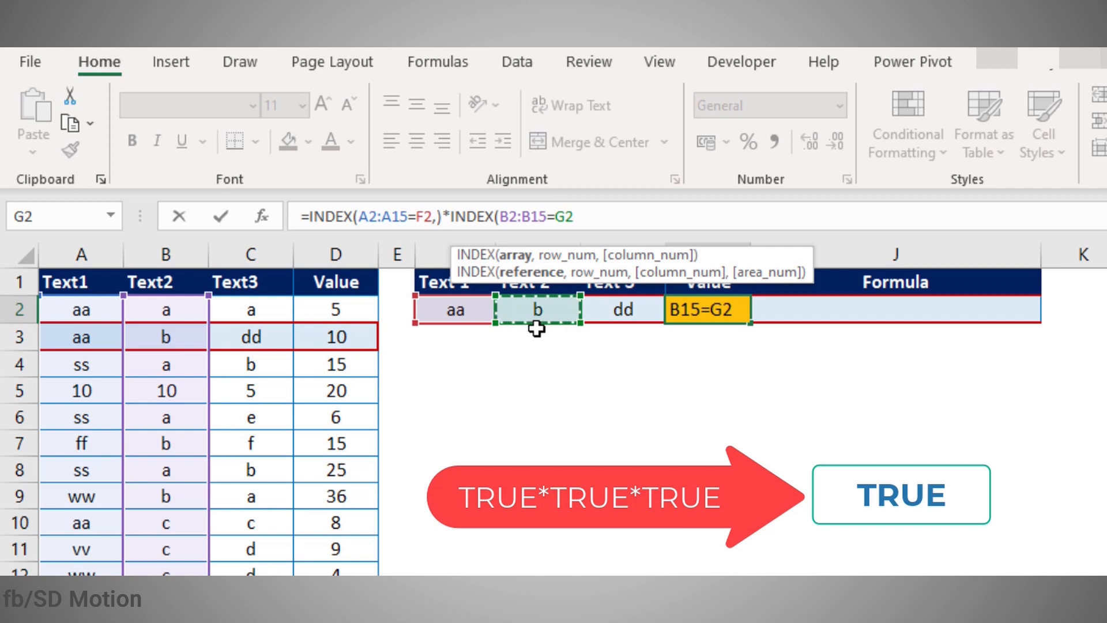
# Step: Multiply in the third test INDEX(C2:C15=H2,) and re-enter the array formula, which returns 0
pyautogui.write(',)')
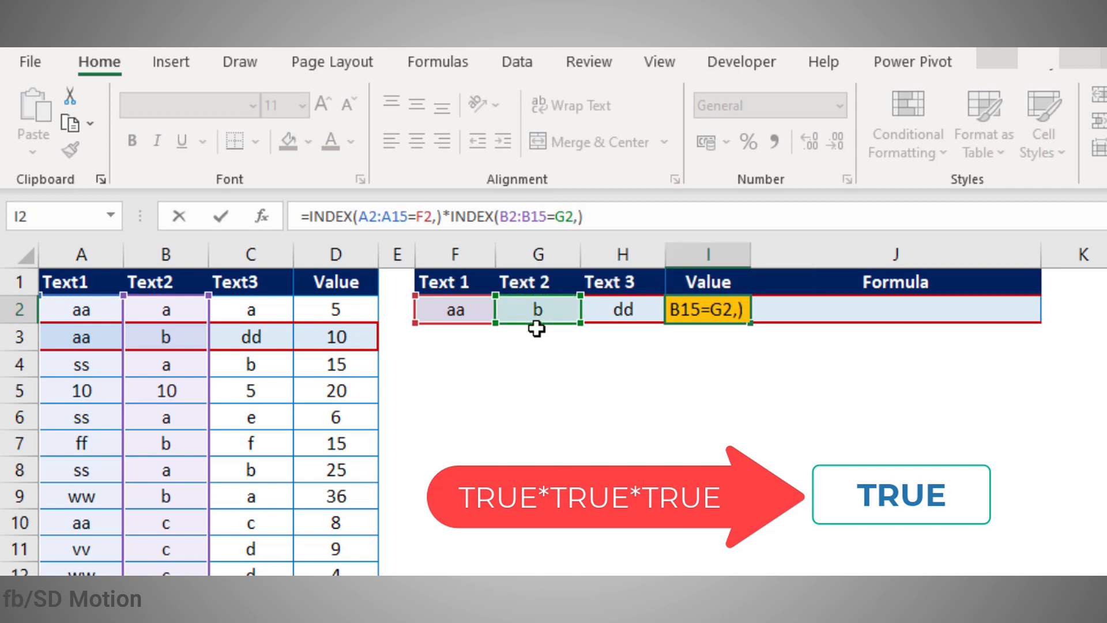
pyautogui.write('*inde')
pyautogui.press('Tab')
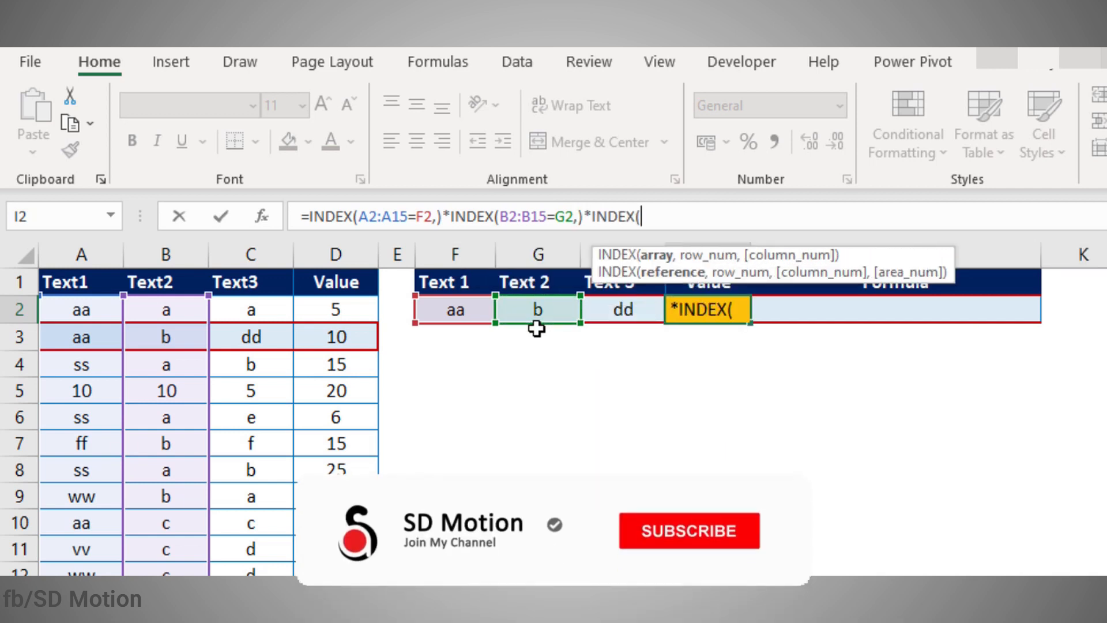
pyautogui.moveTo(253, 309); pyautogui.dragTo(254, 622)
pyautogui.write('=')
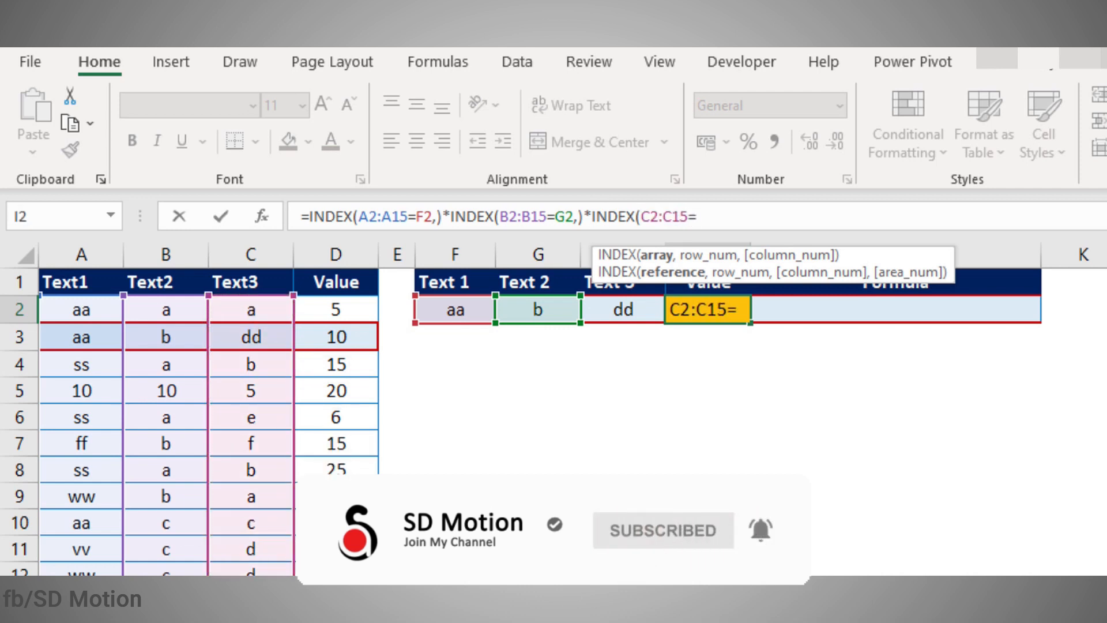
pyautogui.click(621, 309)
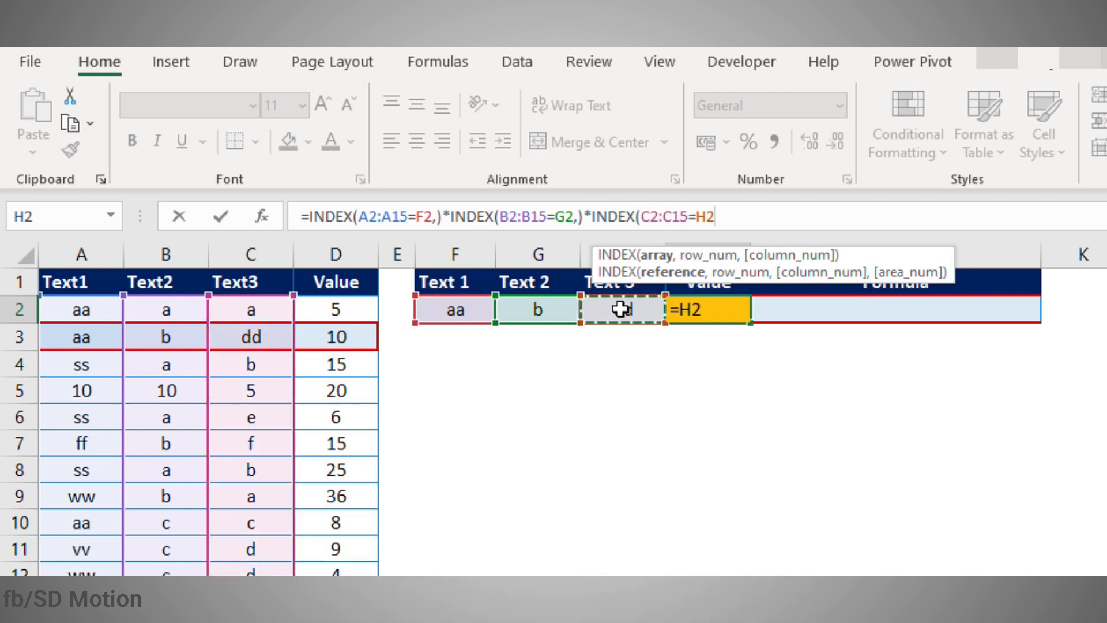
pyautogui.write(',)')
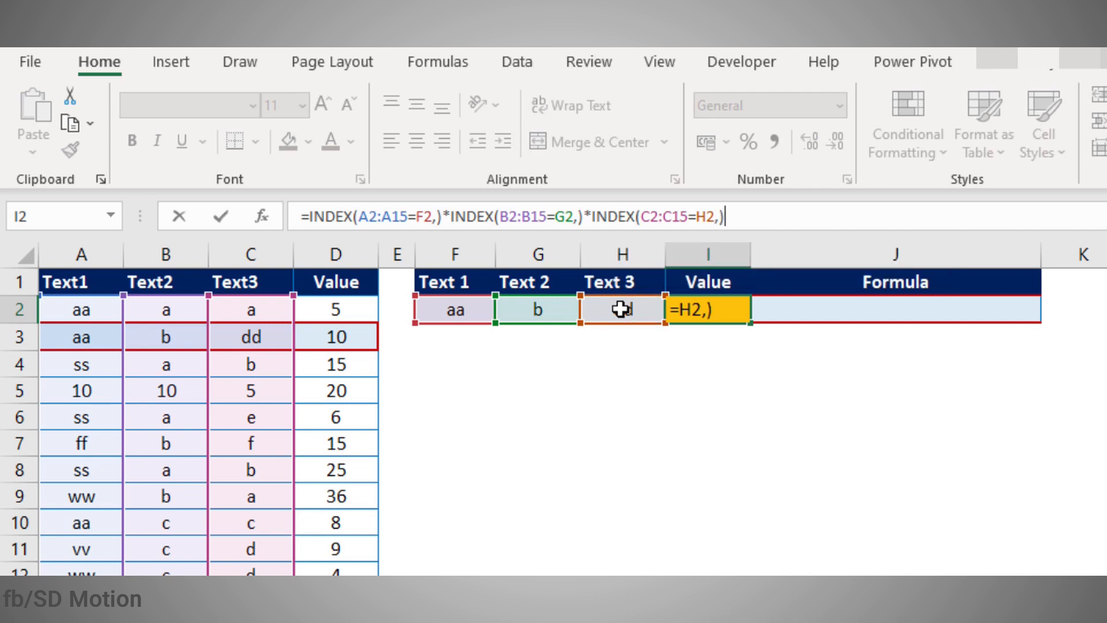
pyautogui.hotkey('ctrl', 'shift', 'Return')
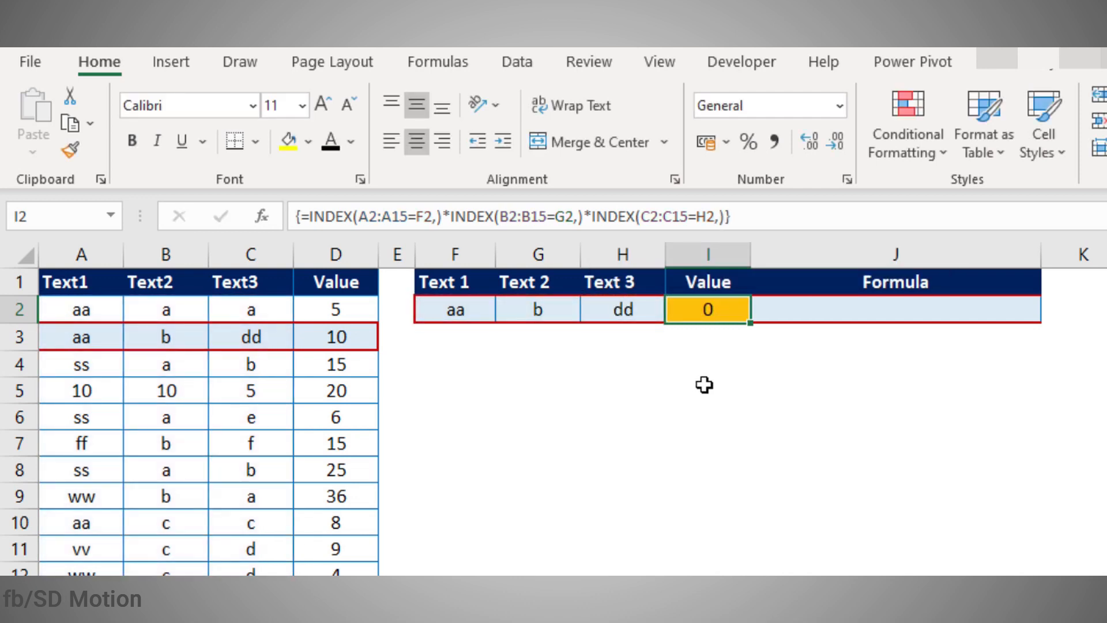
pyautogui.click(704, 385)
pyautogui.click(702, 315)
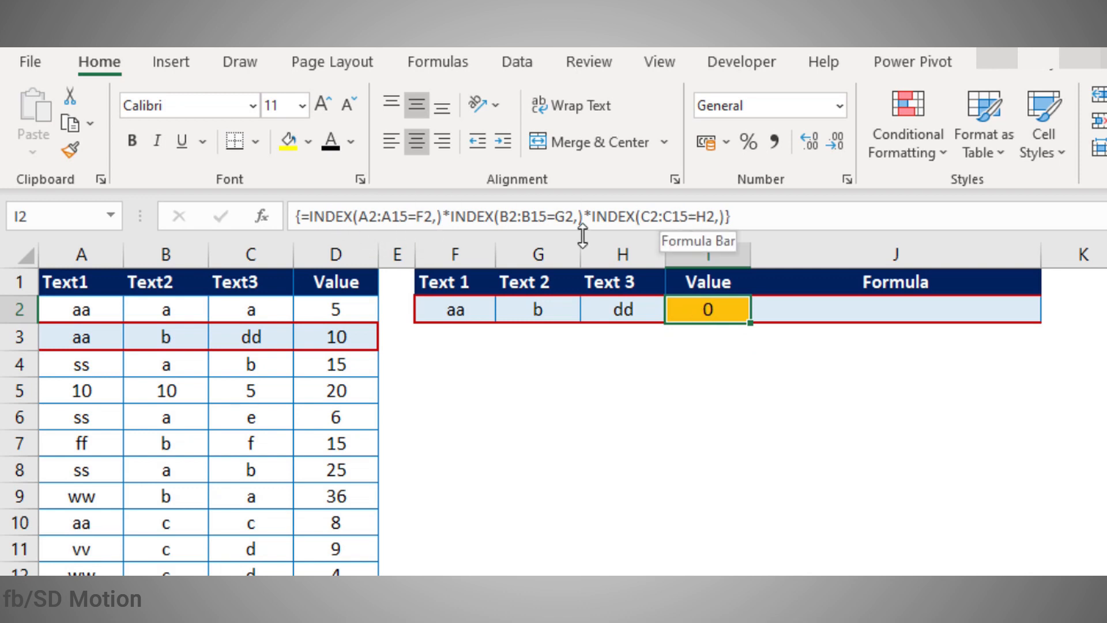
# Step: Wrap I2's product of tests in MATCH(1,…,0) as an array formula, returning 2
pyautogui.click(317, 228)
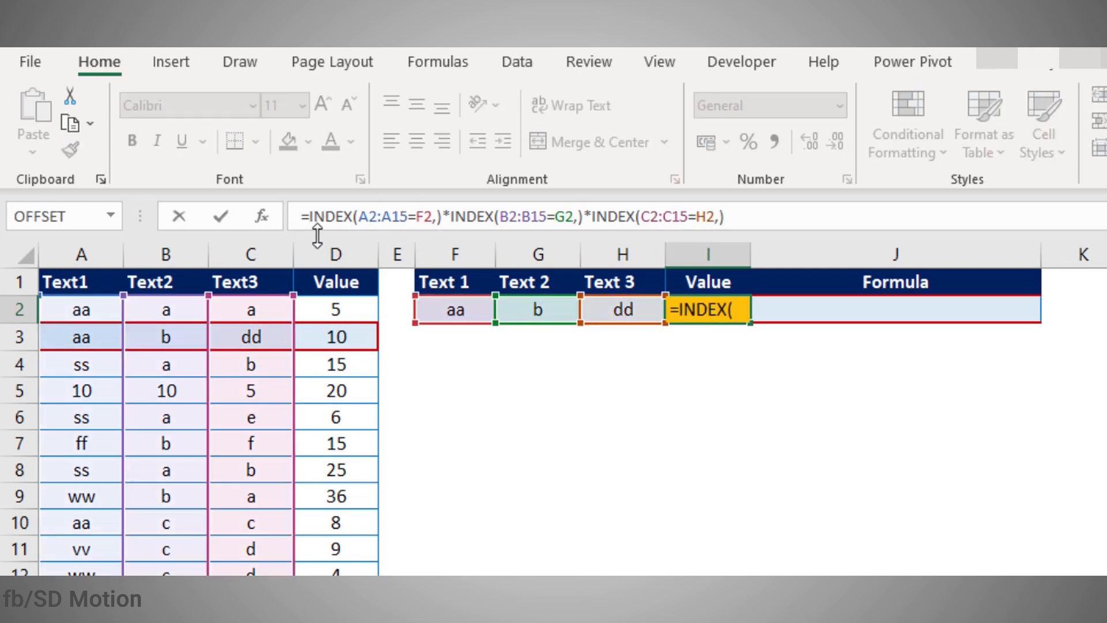
pyautogui.write('ma')
pyautogui.press('BackSpace')
pyautogui.press('BackSpace')
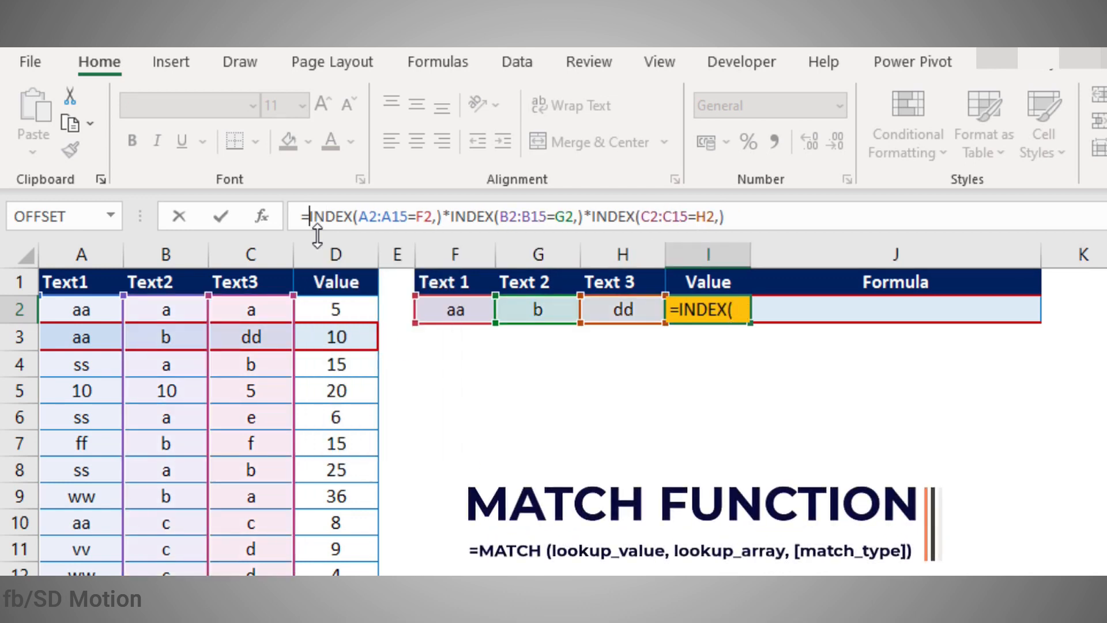
pyautogui.write('matc')
pyautogui.press('Tab')
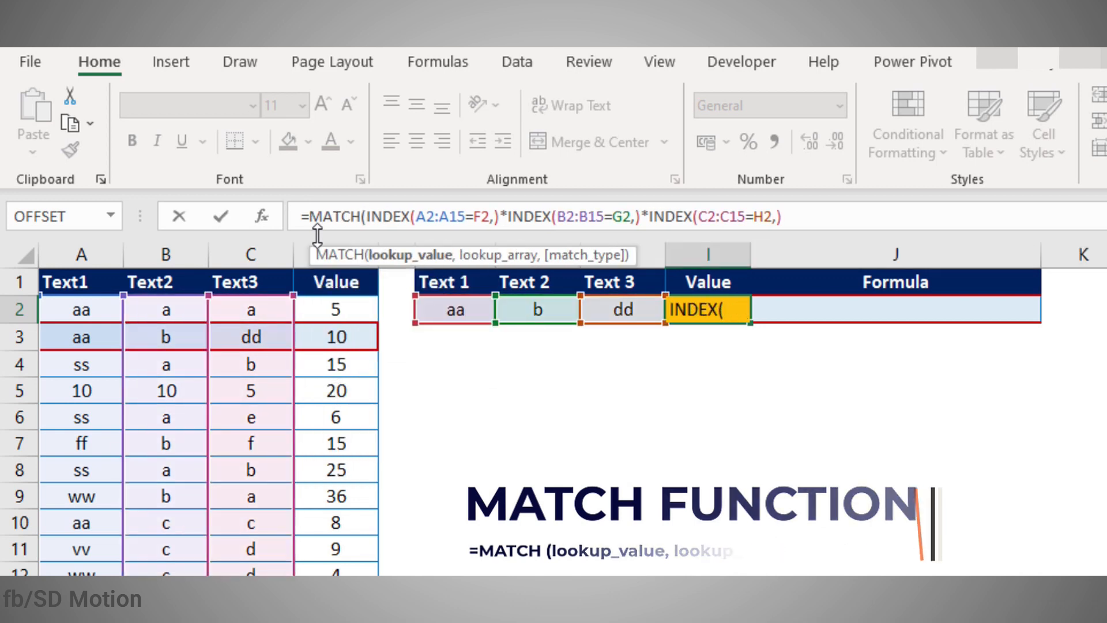
pyautogui.write('1,')
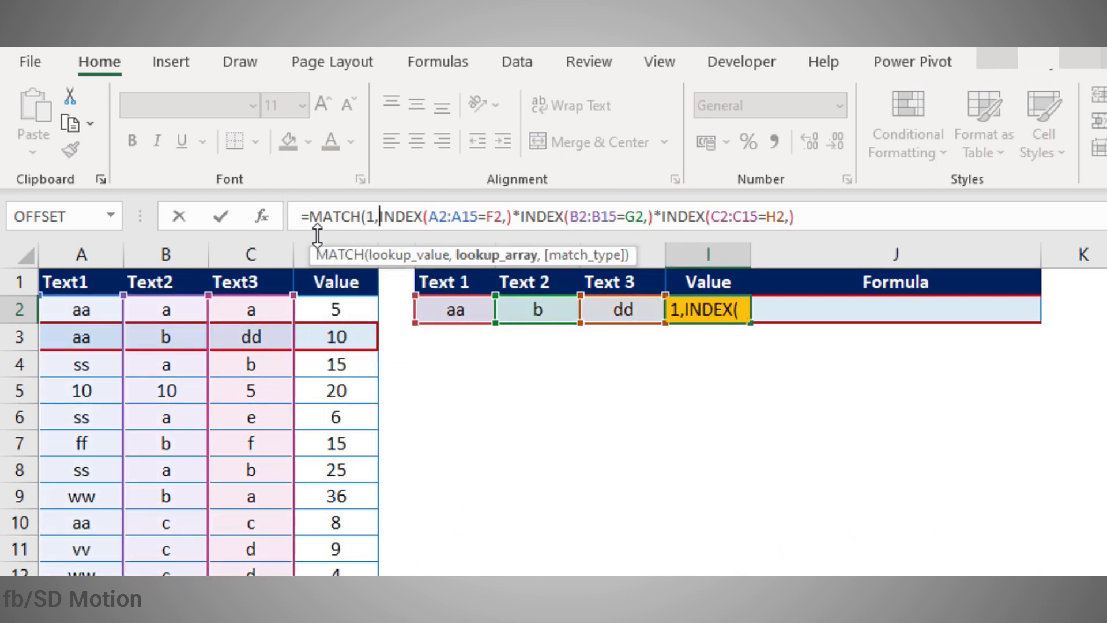
pyautogui.click(845, 216)
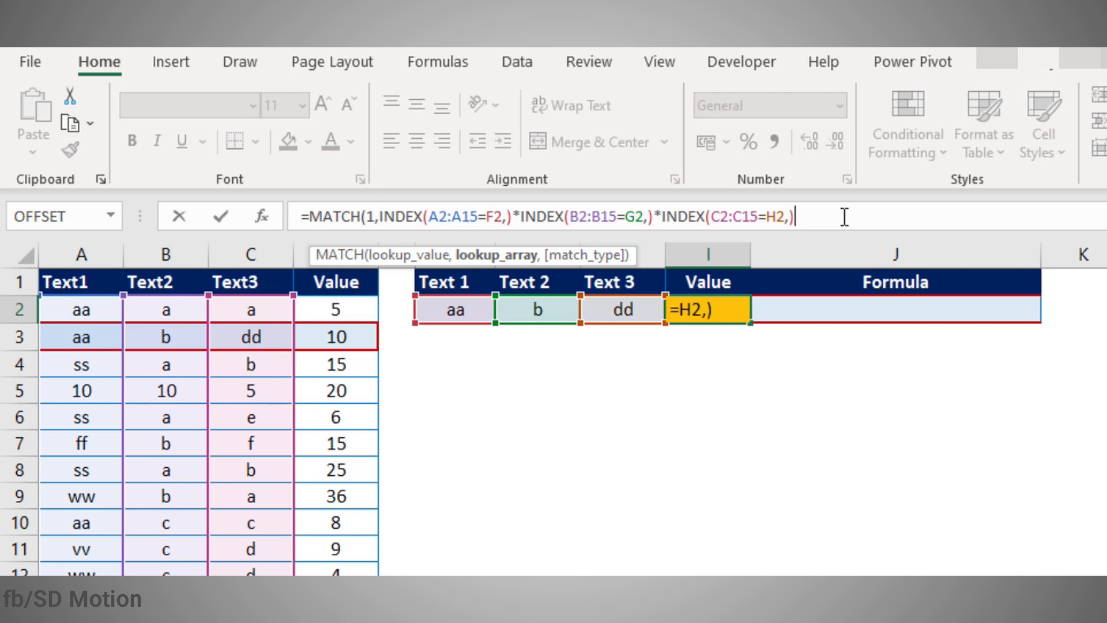
pyautogui.write(',0')
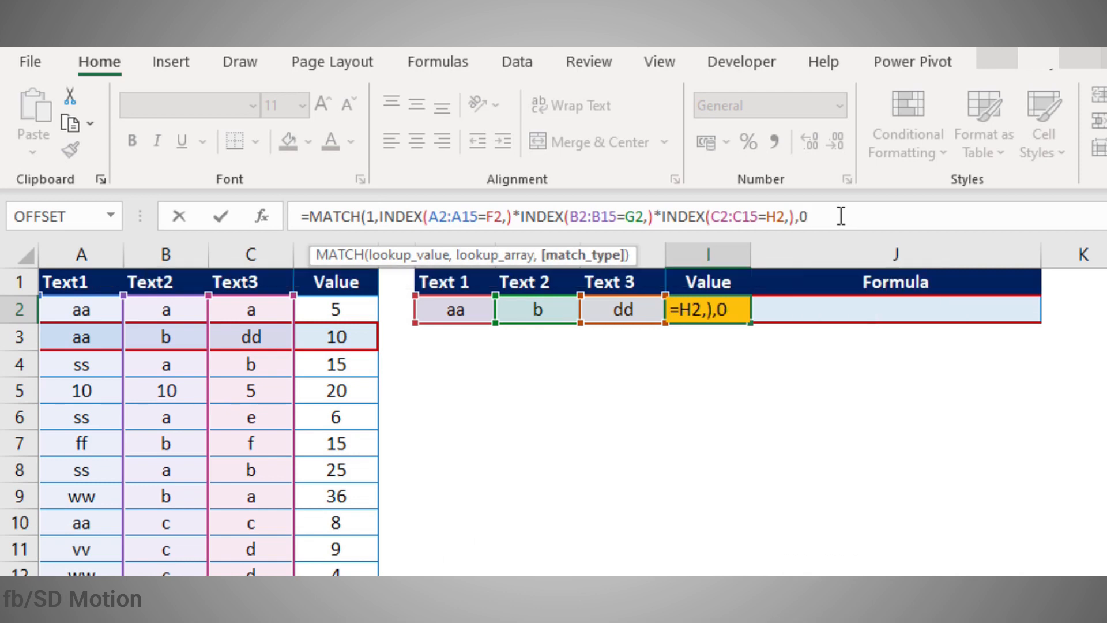
pyautogui.write(')')
pyautogui.hotkey('ctrl', 'shift', 'Return')
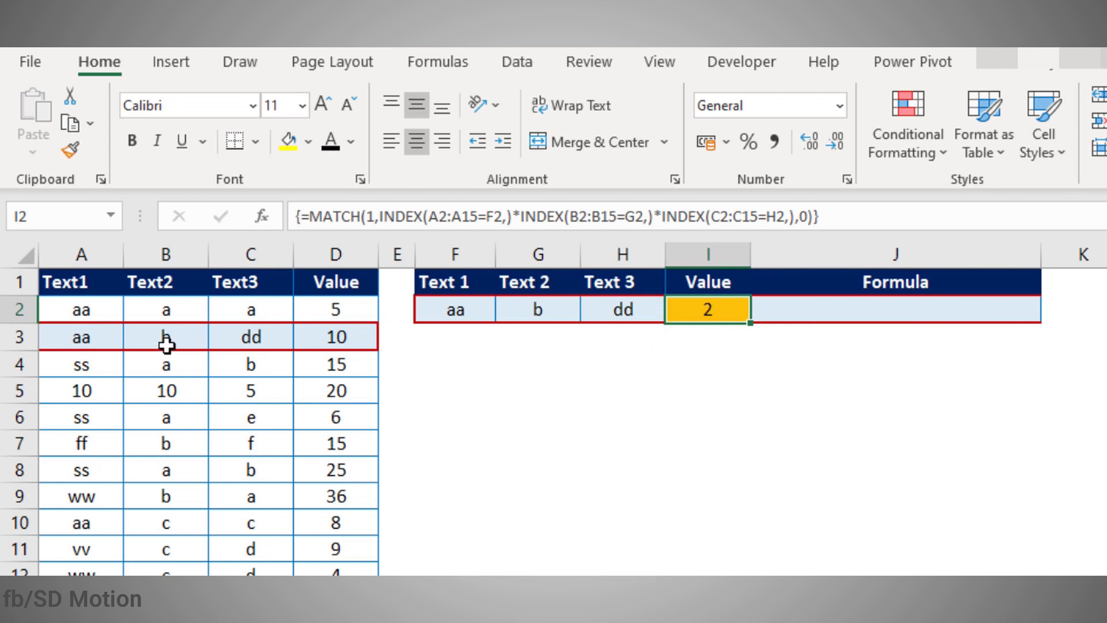
# Step: Highlight the matching row A3:C3 and the criteria F2:H2 to confirm the result
pyautogui.moveTo(86, 329); pyautogui.dragTo(237, 340)
pyautogui.moveTo(459, 314); pyautogui.dragTo(661, 306)
pyautogui.click(679, 309)
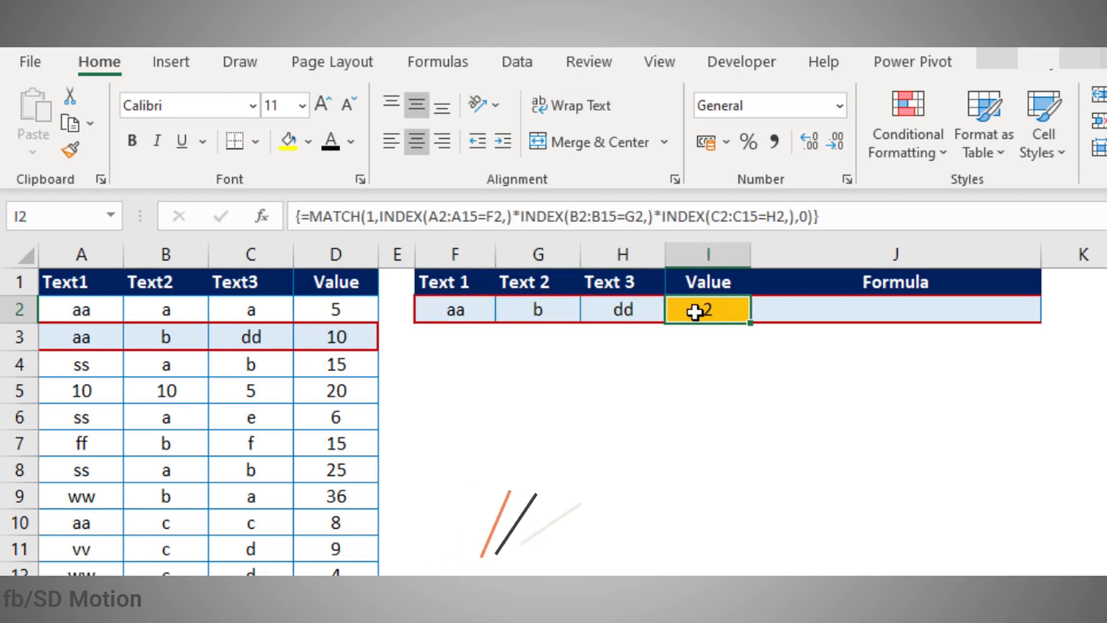
# Step: Wrap the MATCH in INDEX(D2:D15,…,) as an array formula so I2 returns the Value 10
pyautogui.click(309, 218)
pyautogui.write('inde')
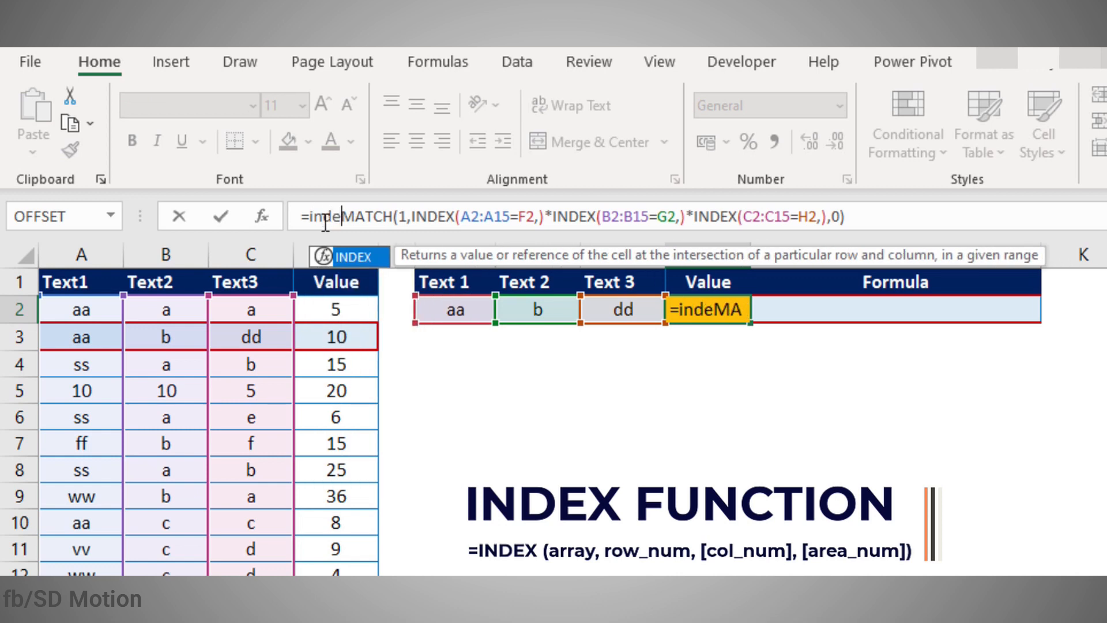
pyautogui.press('Tab')
pyautogui.moveTo(349, 317); pyautogui.dragTo(334, 622)
pyautogui.write(',')
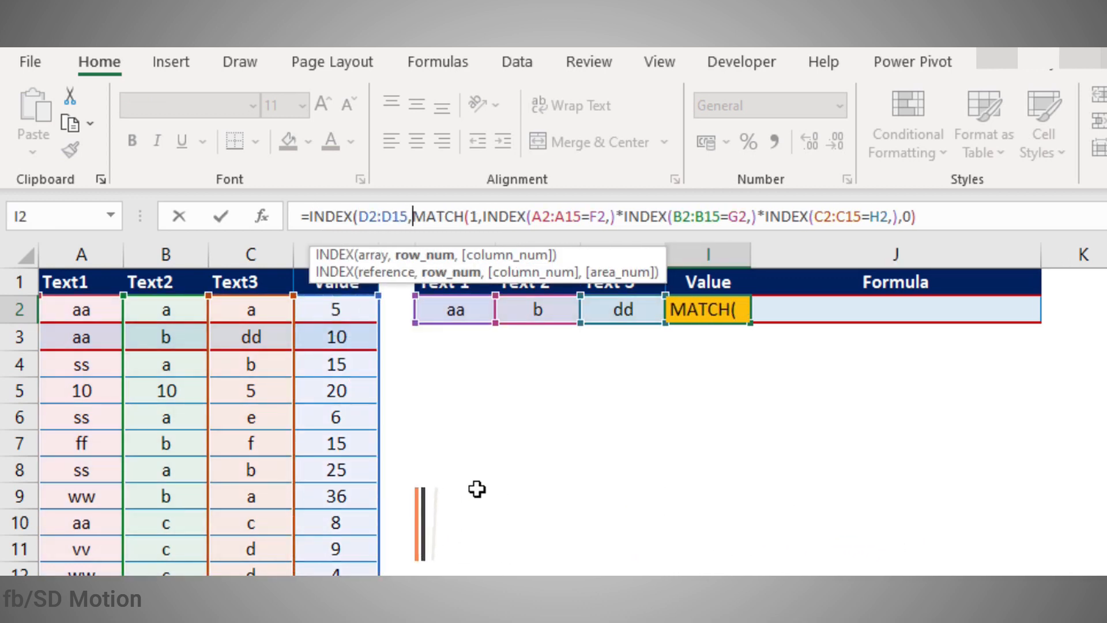
pyautogui.click(918, 219)
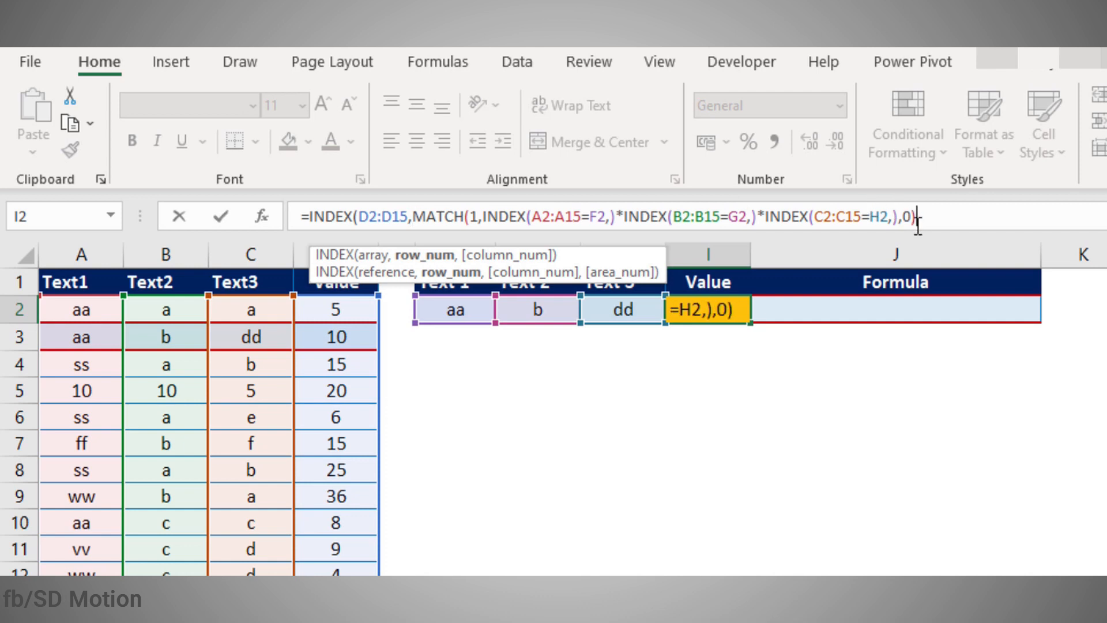
pyautogui.write(',)')
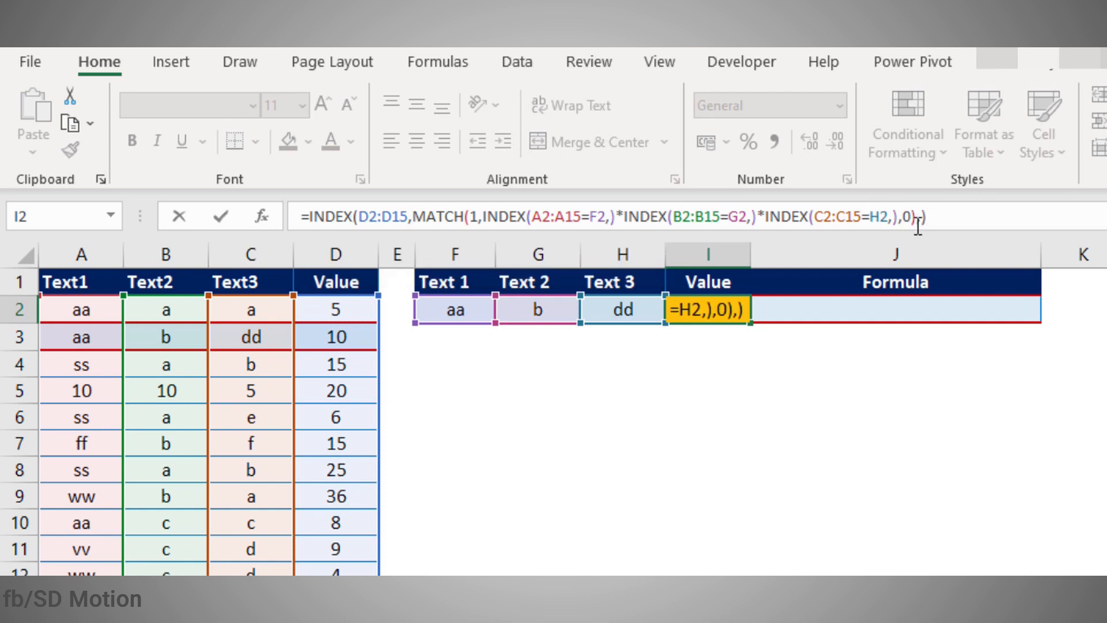
pyautogui.hotkey('ctrl', 'shift', 'Return')
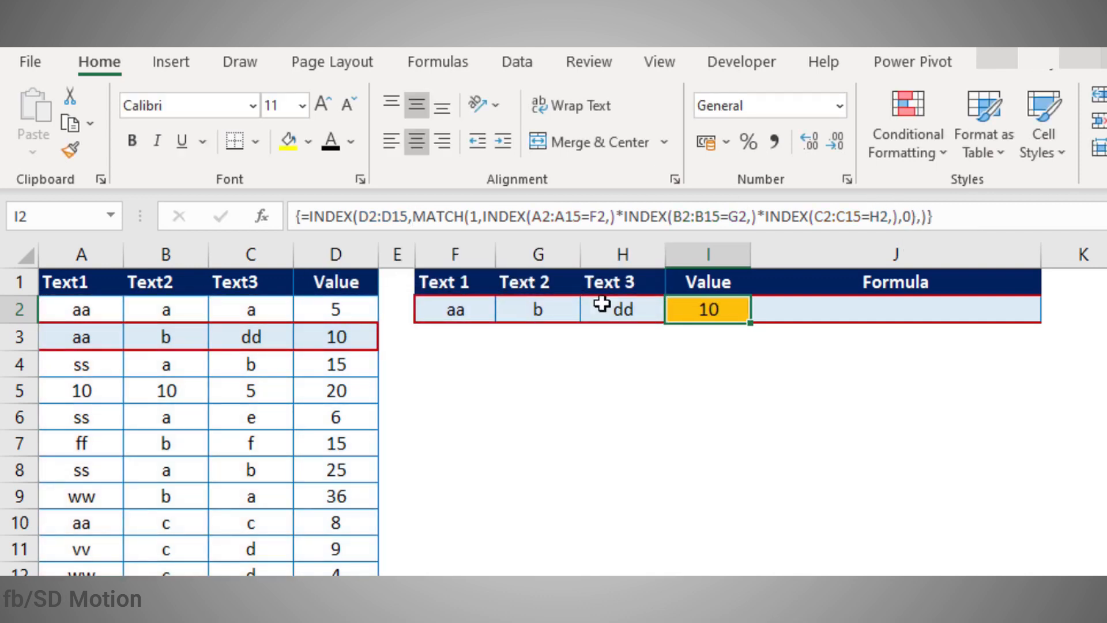
pyautogui.click(719, 440)
pyautogui.click(724, 304)
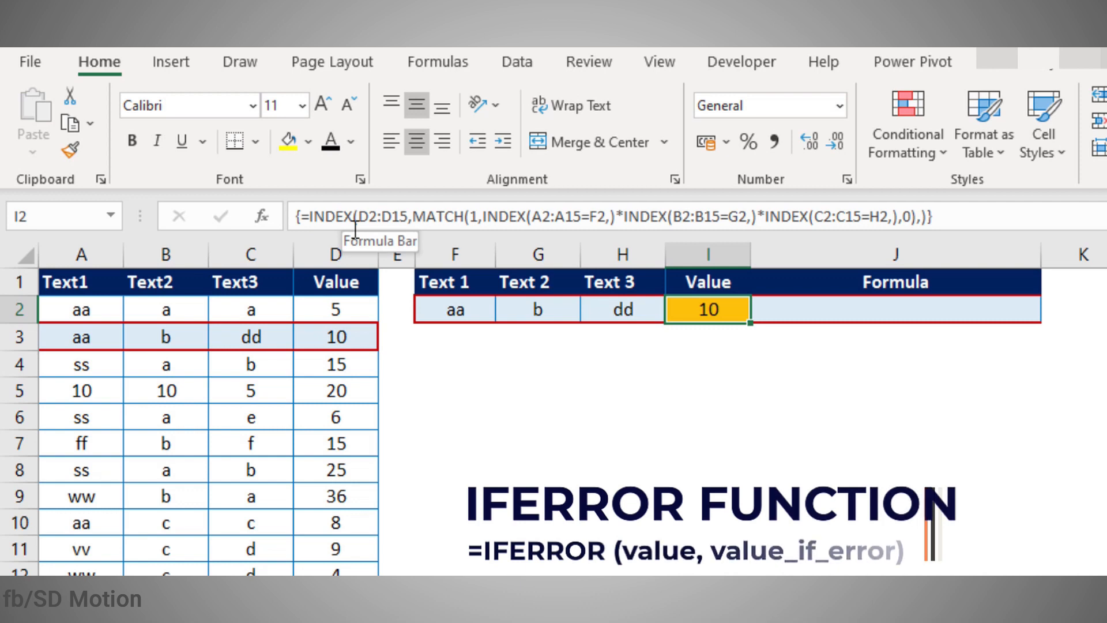
# Step: Wrap I2's array lookup in IFERROR(…,"NA"), which still returns 10
pyautogui.click(309, 218)
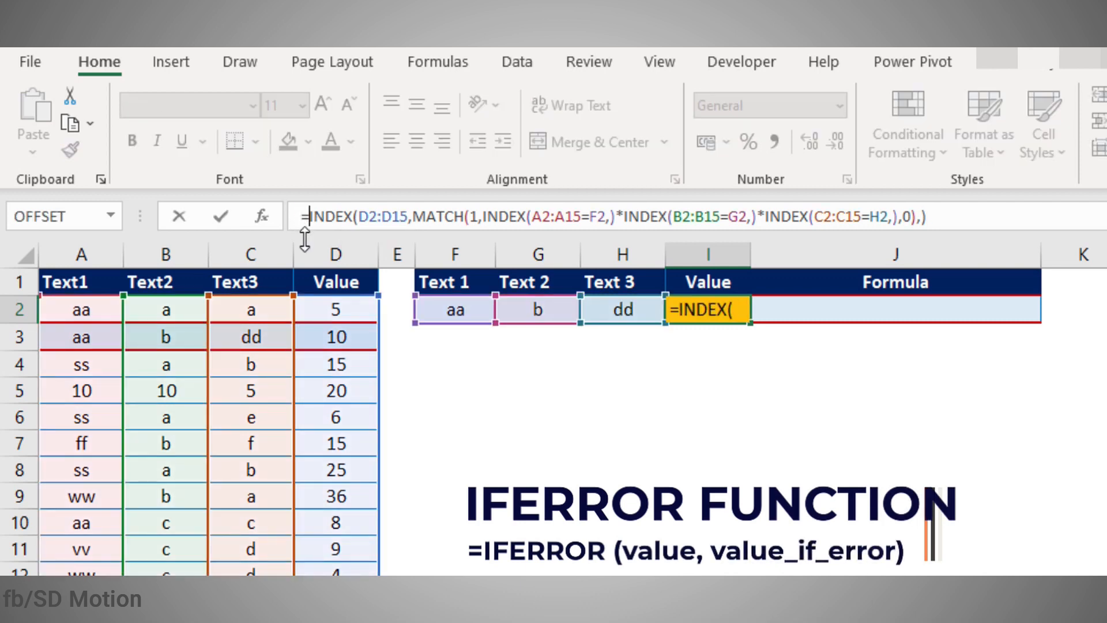
pyautogui.write('ifer')
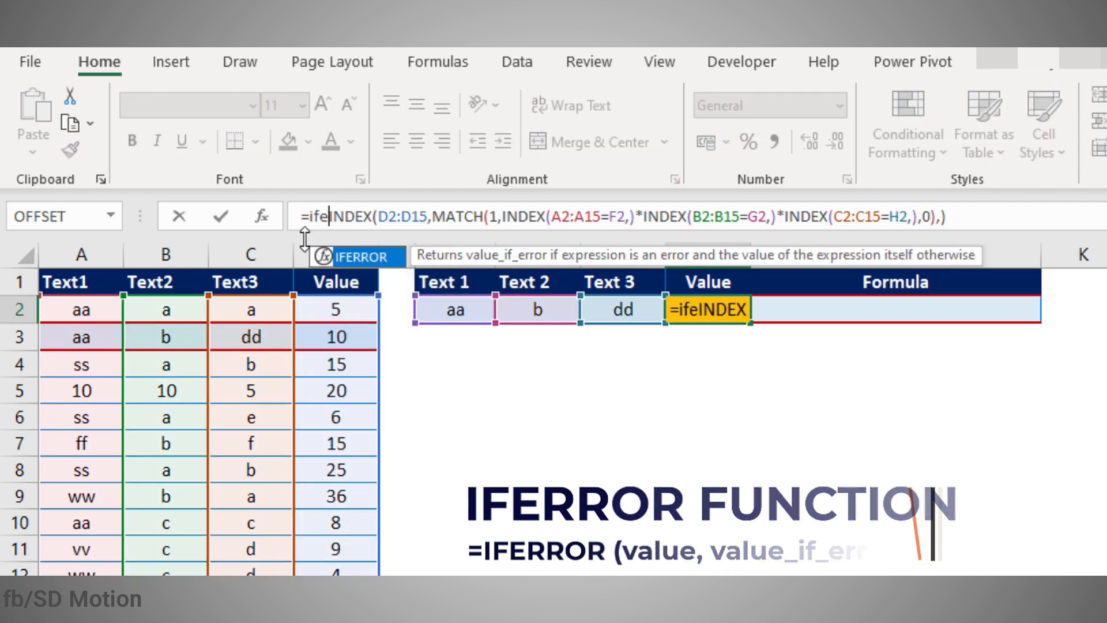
pyautogui.write('r')
pyautogui.press('Tab')
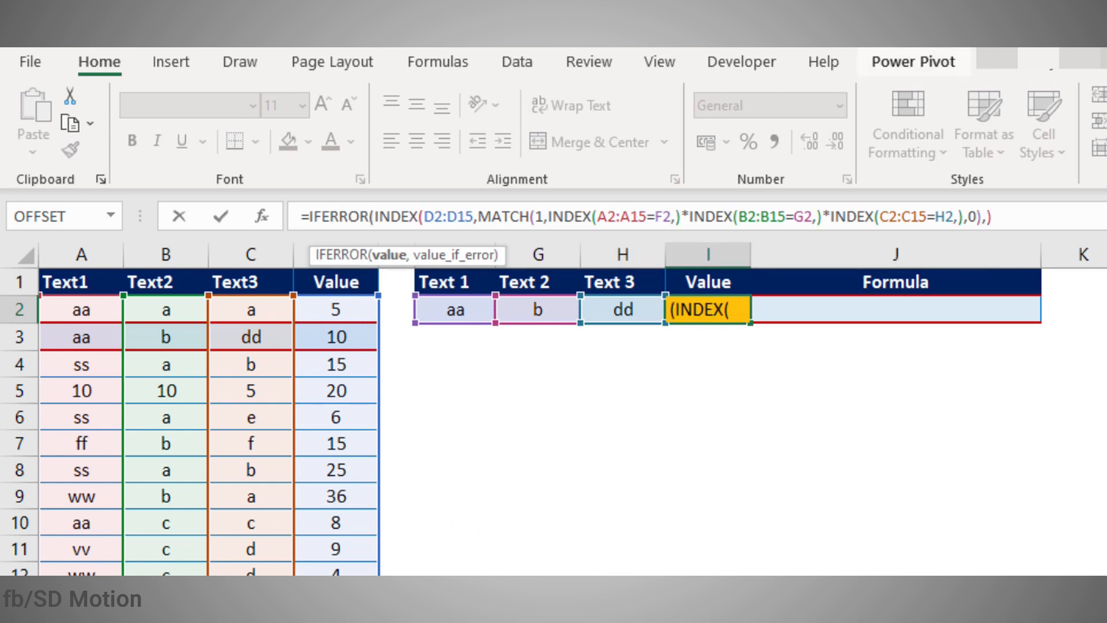
pyautogui.press('End')
pyautogui.write(',')
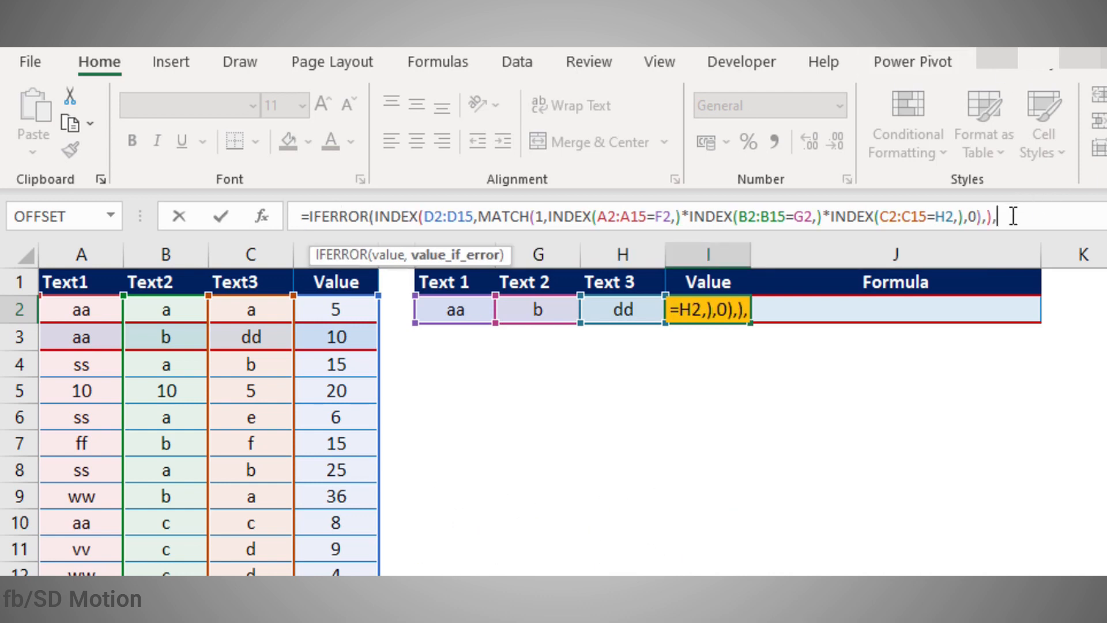
pyautogui.write('"NA')
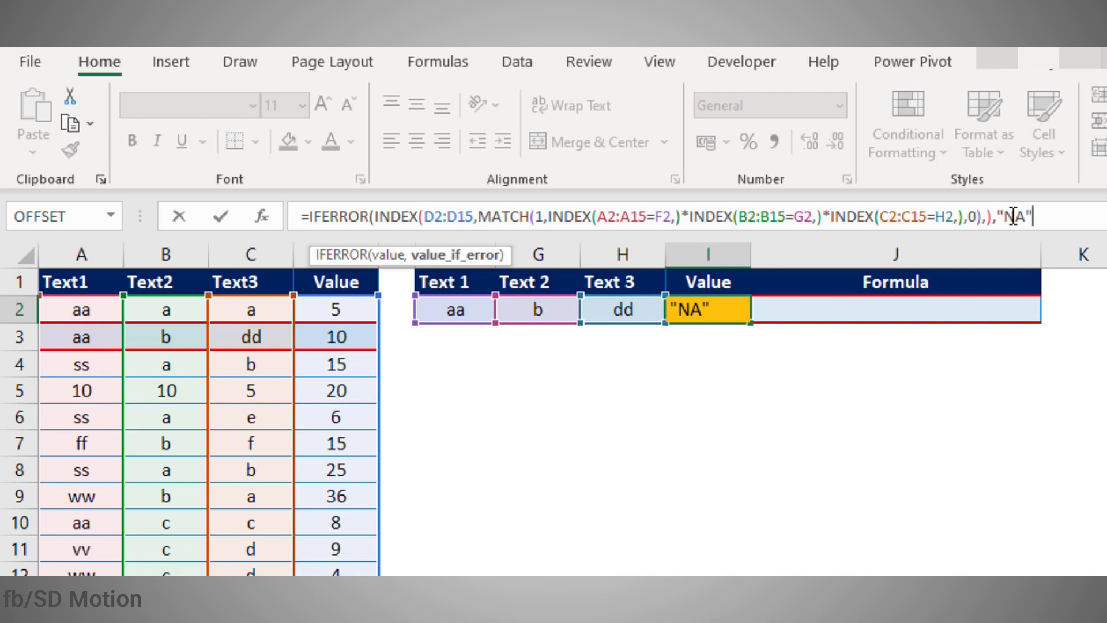
pyautogui.write('")')
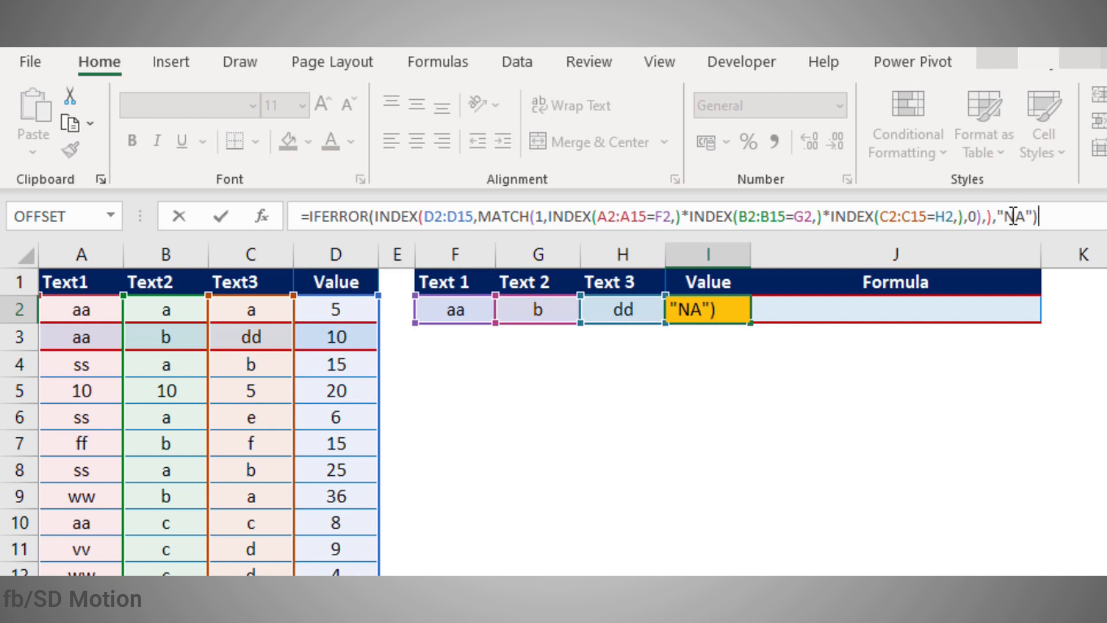
pyautogui.hotkey('ctrl', 'shift', 'Return')
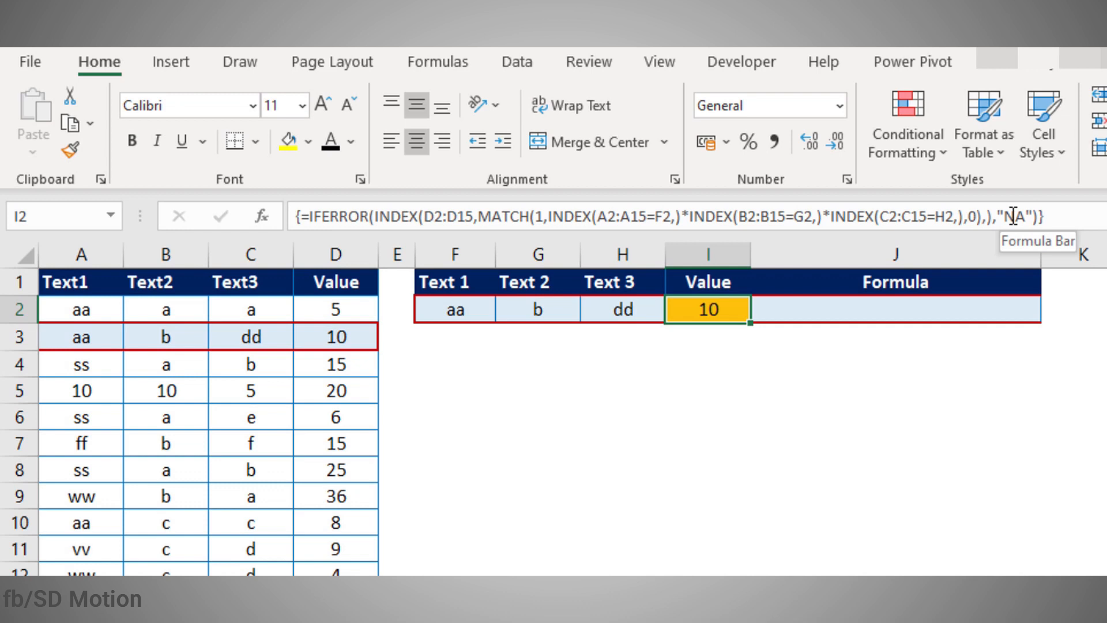
pyautogui.click(821, 388)
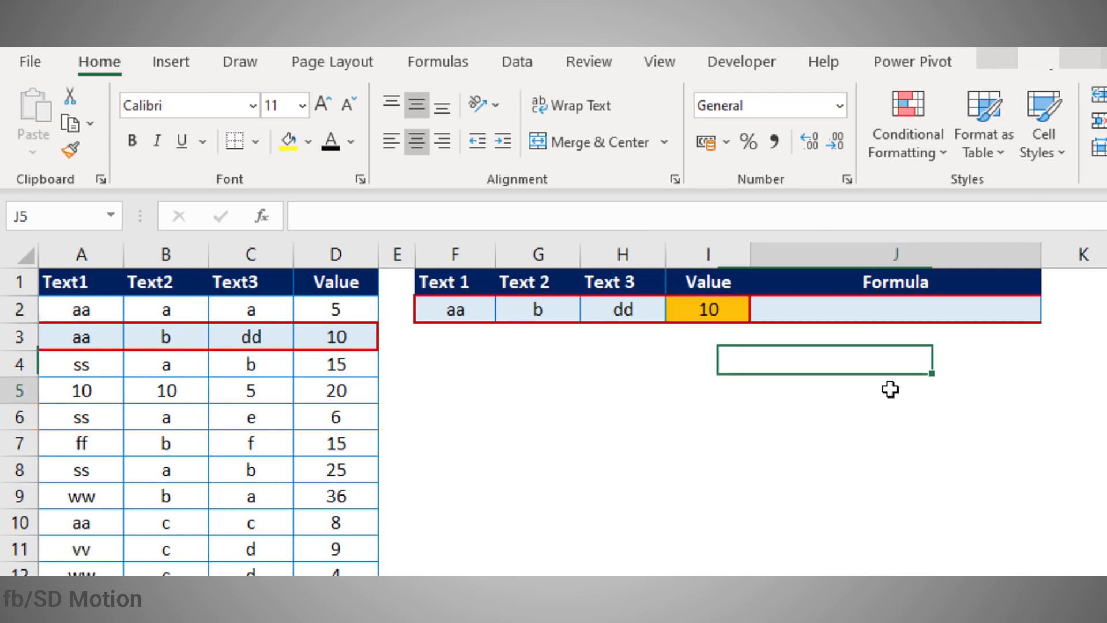
# Step: Try criteria ss, a and b in F2:H2 and compare I2's result with D4
pyautogui.click(462, 303)
pyautogui.write('ss')
pyautogui.click(541, 312)
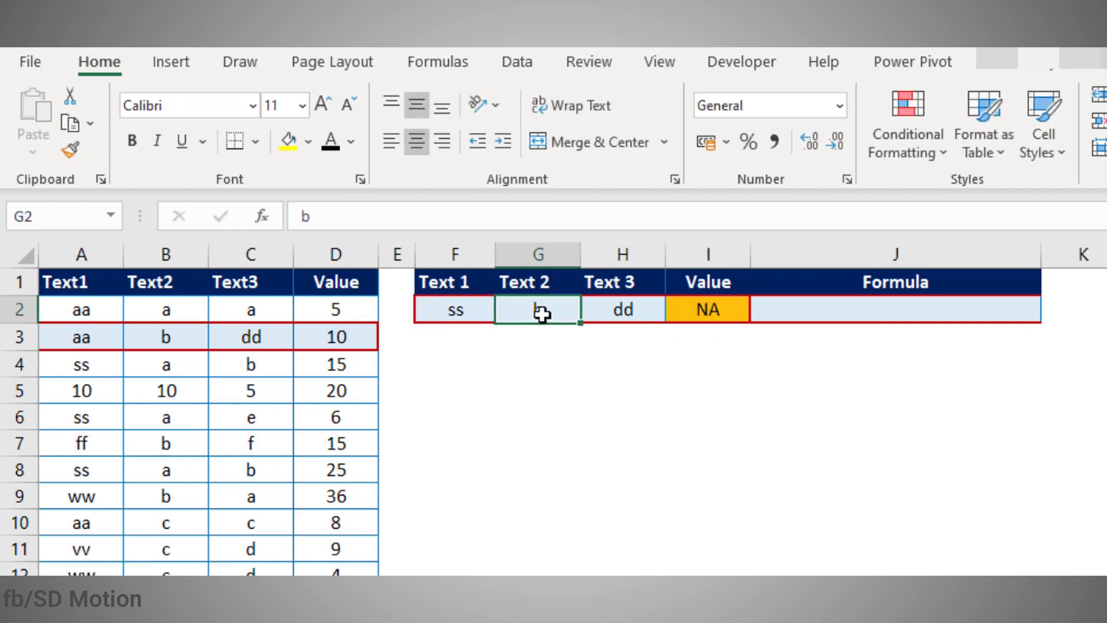
pyautogui.write('a')
pyautogui.click(624, 310)
pyautogui.write('b')
pyautogui.click(634, 387)
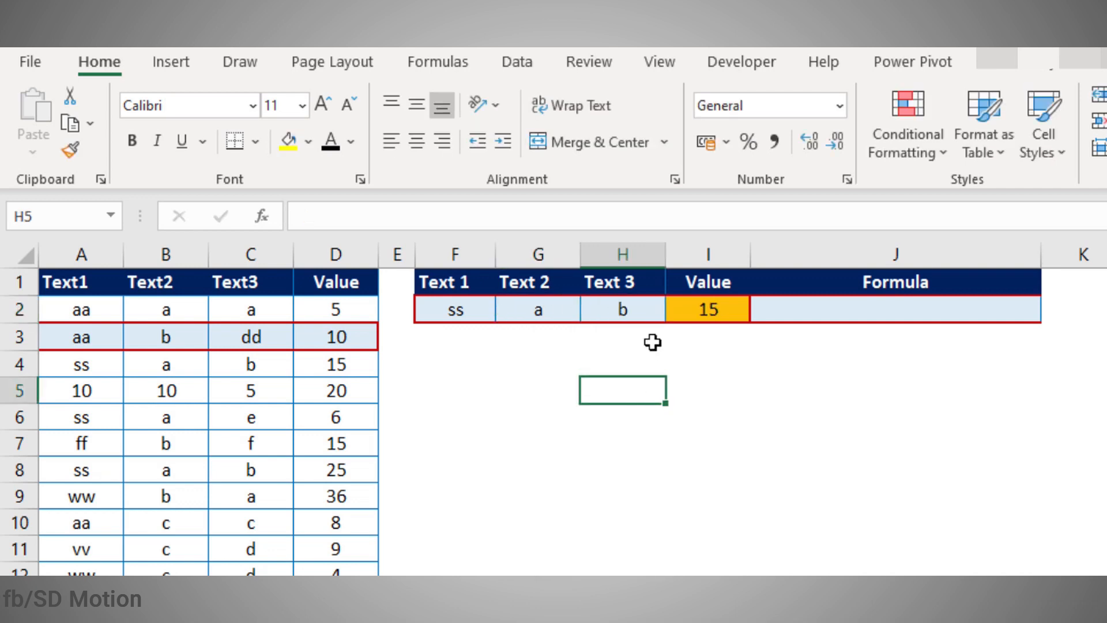
pyautogui.click(693, 310)
pyautogui.click(356, 369)
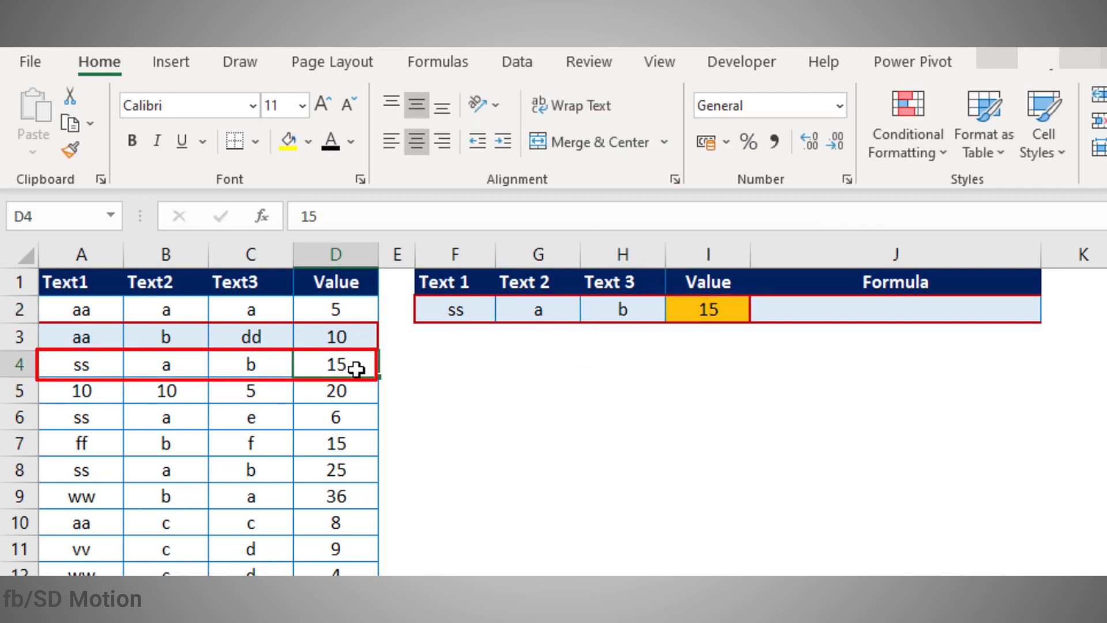
pyautogui.click(487, 403)
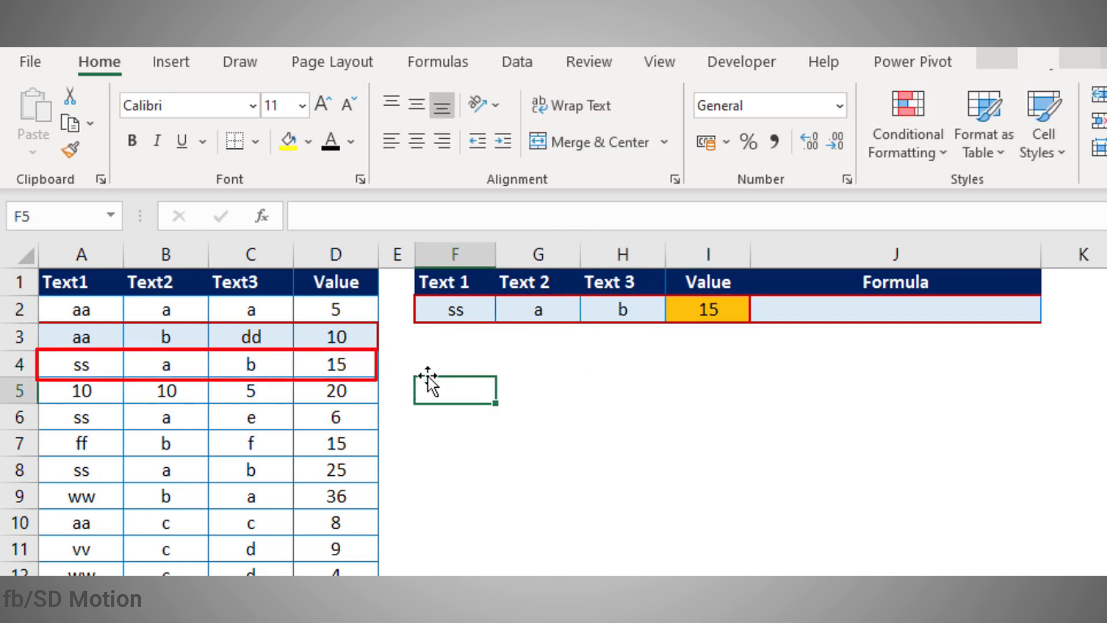
pyautogui.click(448, 370)
# Step: Enter criteria 10, 10 and 5 in F2:H2 and highlight matching row 5, returning 20
pyautogui.click(448, 310)
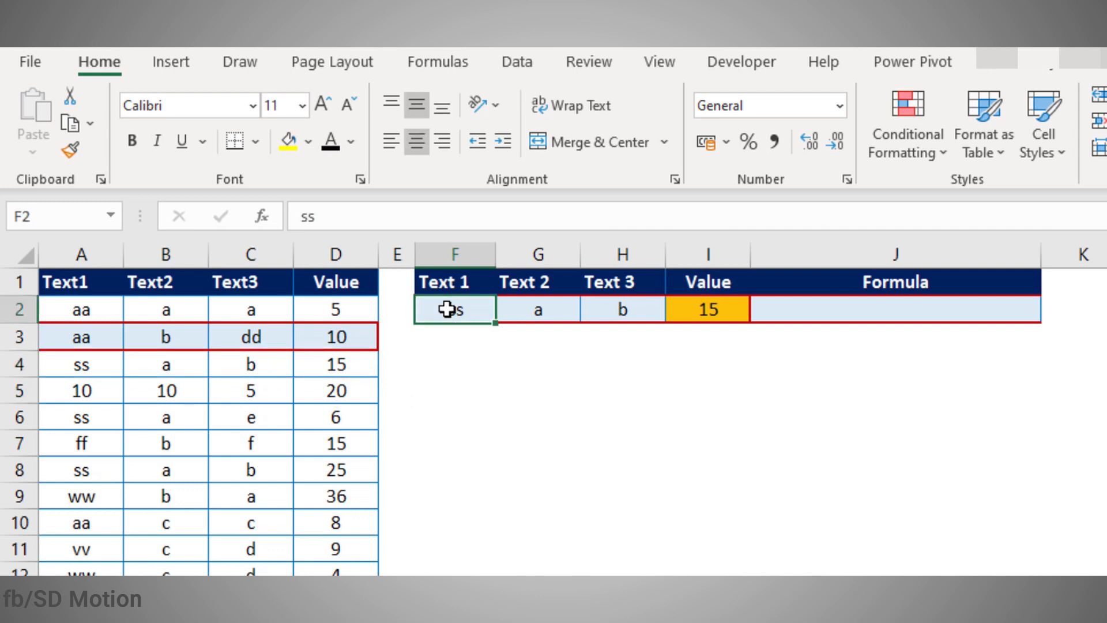
pyautogui.write('10')
pyautogui.click(536, 310)
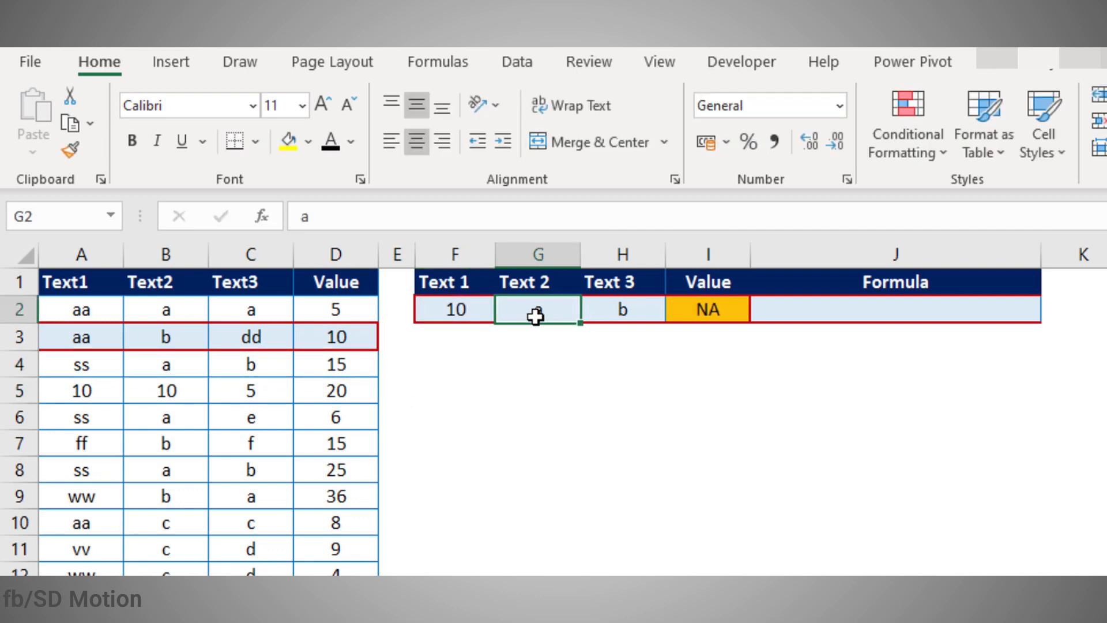
pyautogui.write('10')
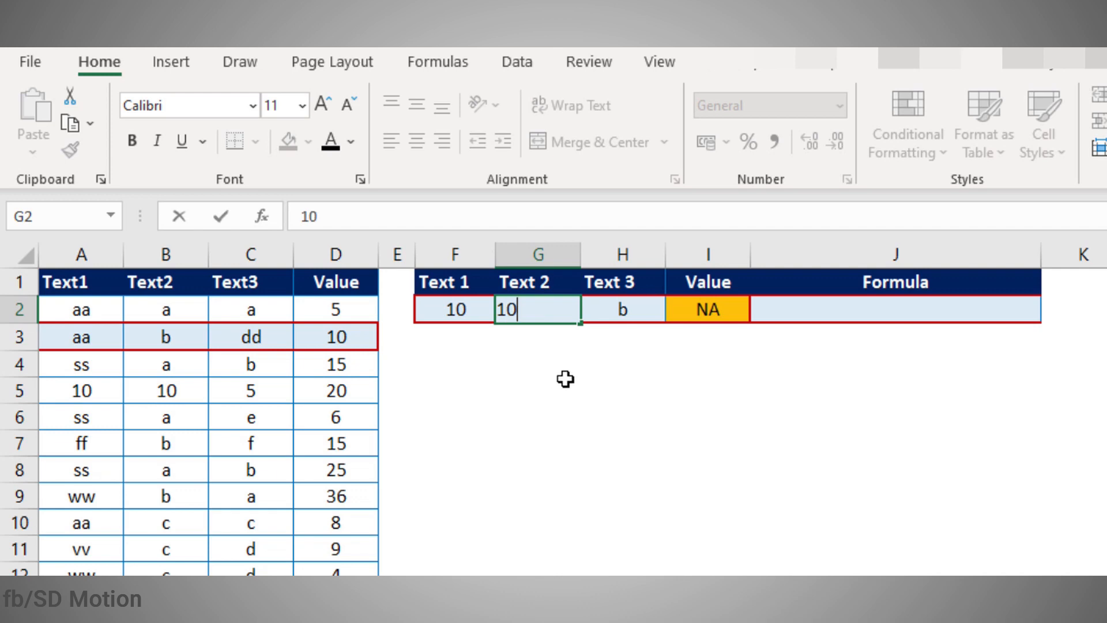
pyautogui.click(614, 310)
pyautogui.write('5')
pyautogui.click(623, 496)
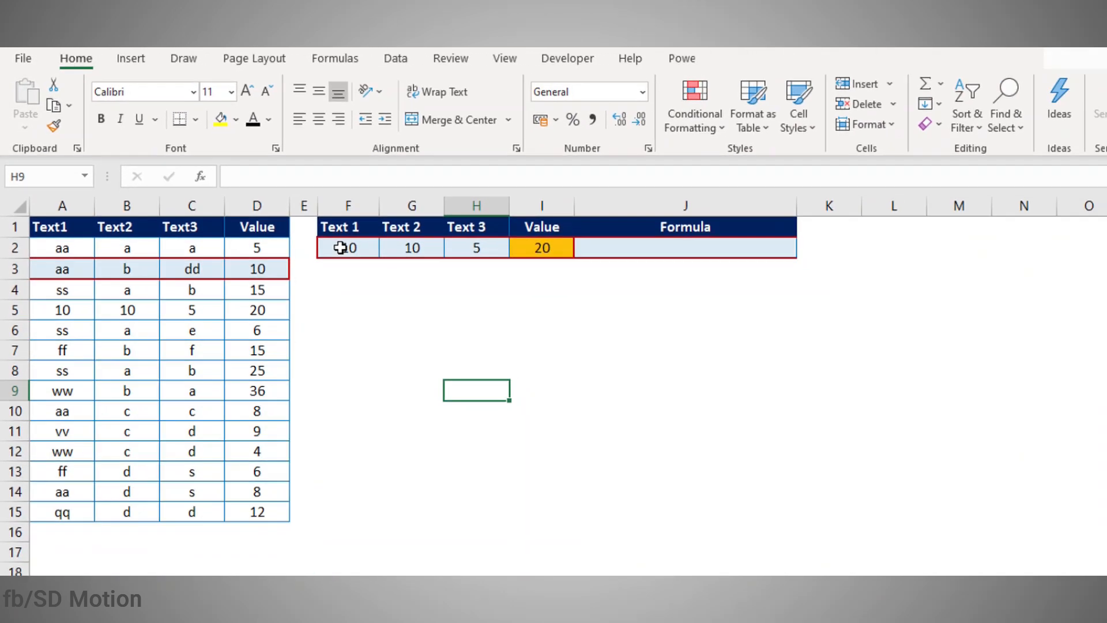
pyautogui.moveTo(340, 248); pyautogui.dragTo(519, 248)
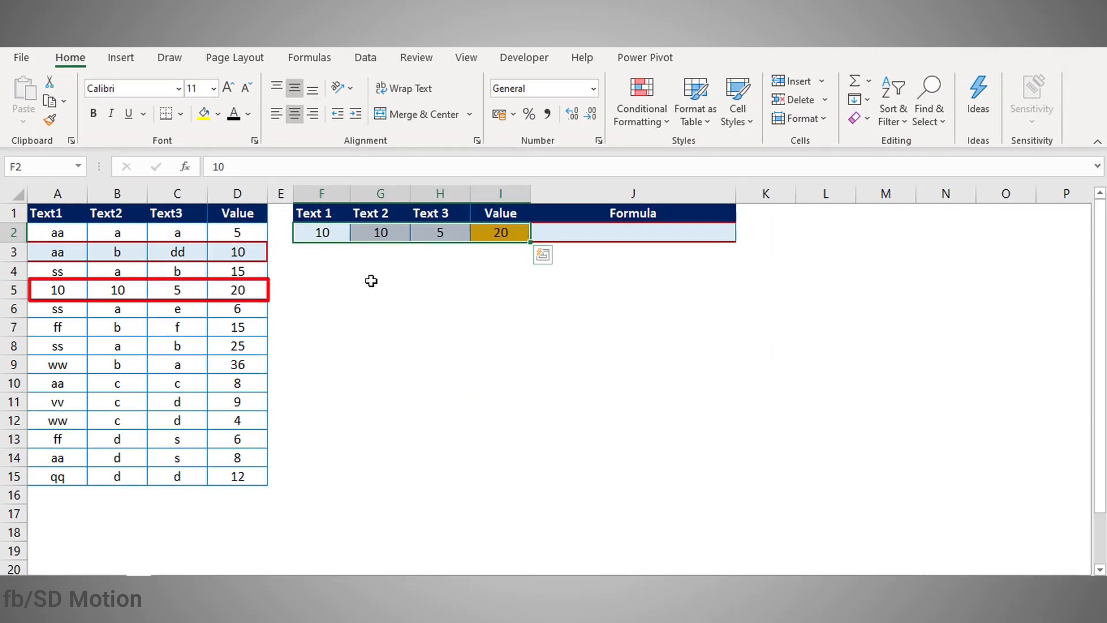
pyautogui.moveTo(81, 292); pyautogui.dragTo(259, 289)
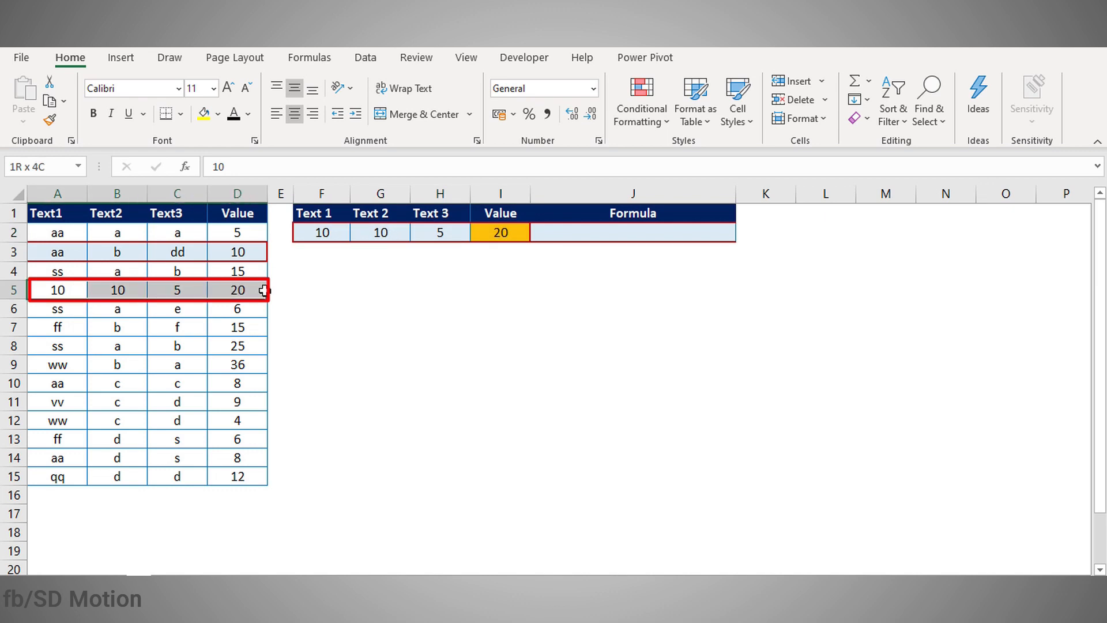
pyautogui.click(410, 320)
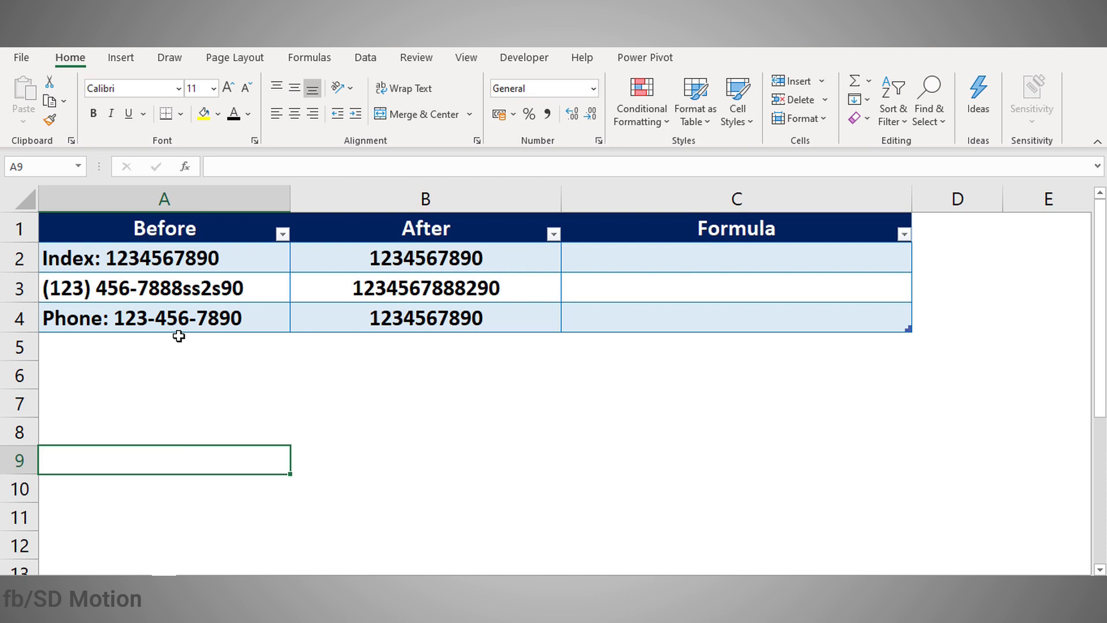
pyautogui.click(135, 265)
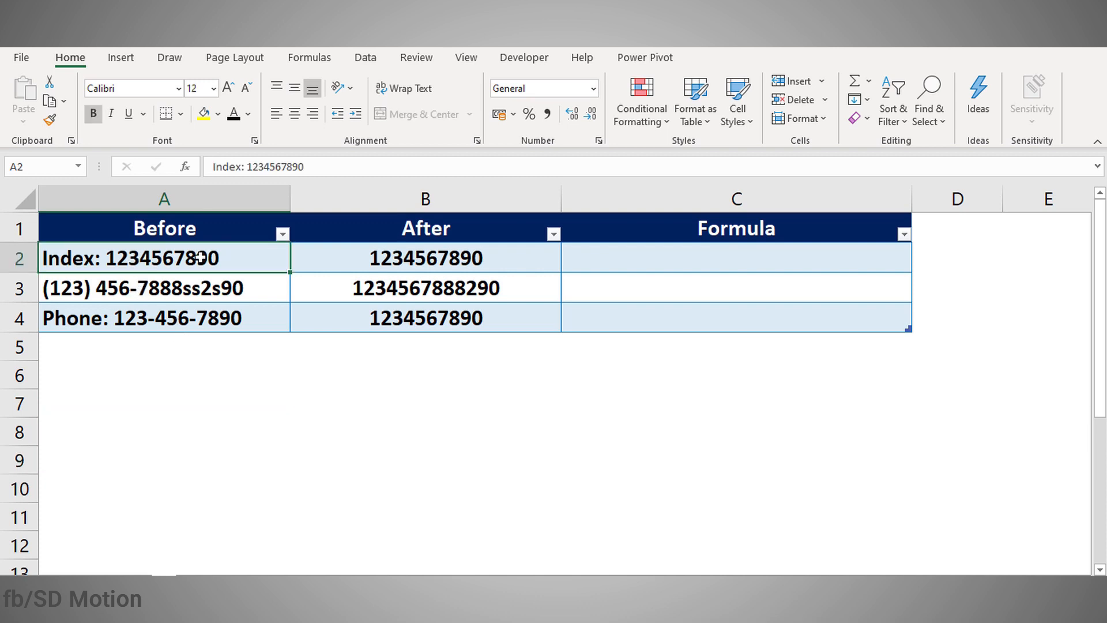
pyautogui.moveTo(181, 261); pyautogui.dragTo(181, 346)
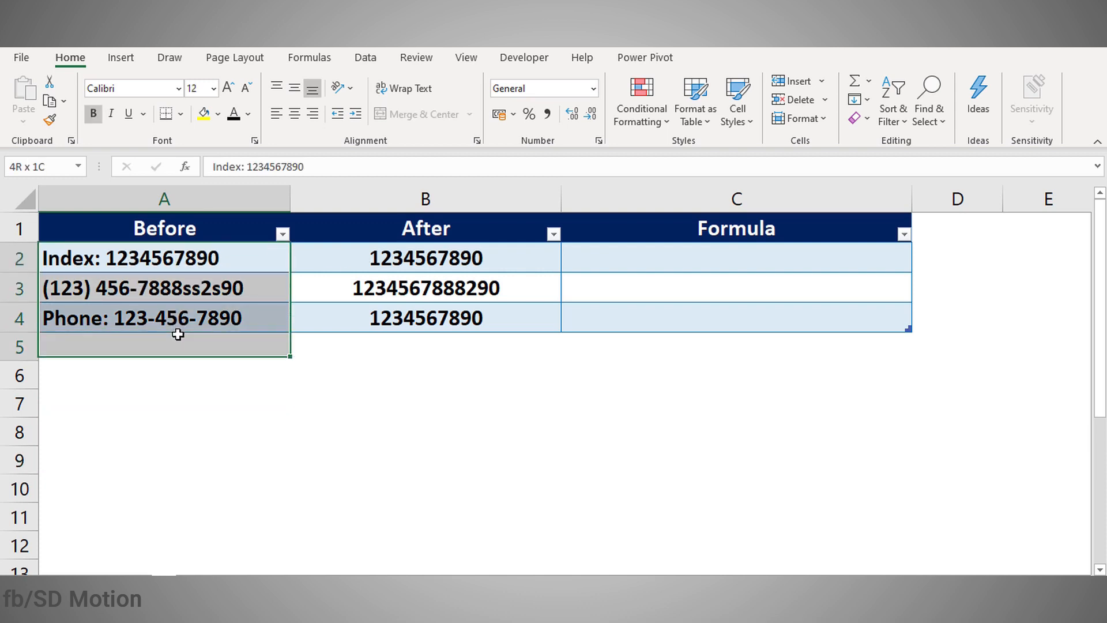
pyautogui.click(353, 385)
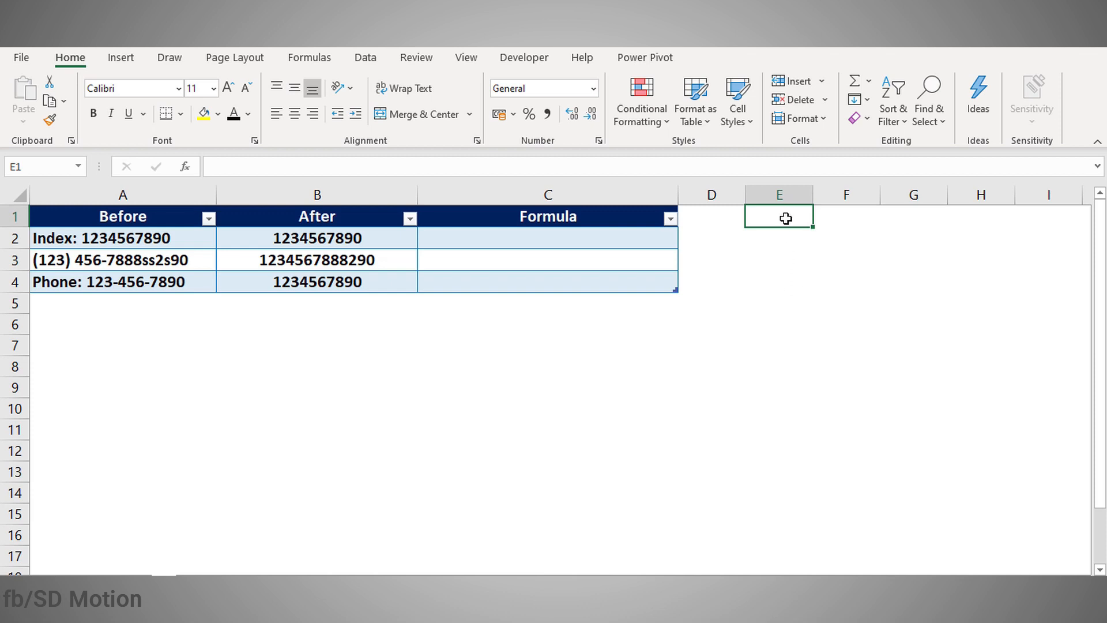
# Step: Enter {=ROW(INDIRECT("1:5"))} across E1:E5 to list the numbers 1 to 5
pyautogui.moveTo(786, 230); pyautogui.dragTo(786, 302)
pyautogui.write('=ROW(i')
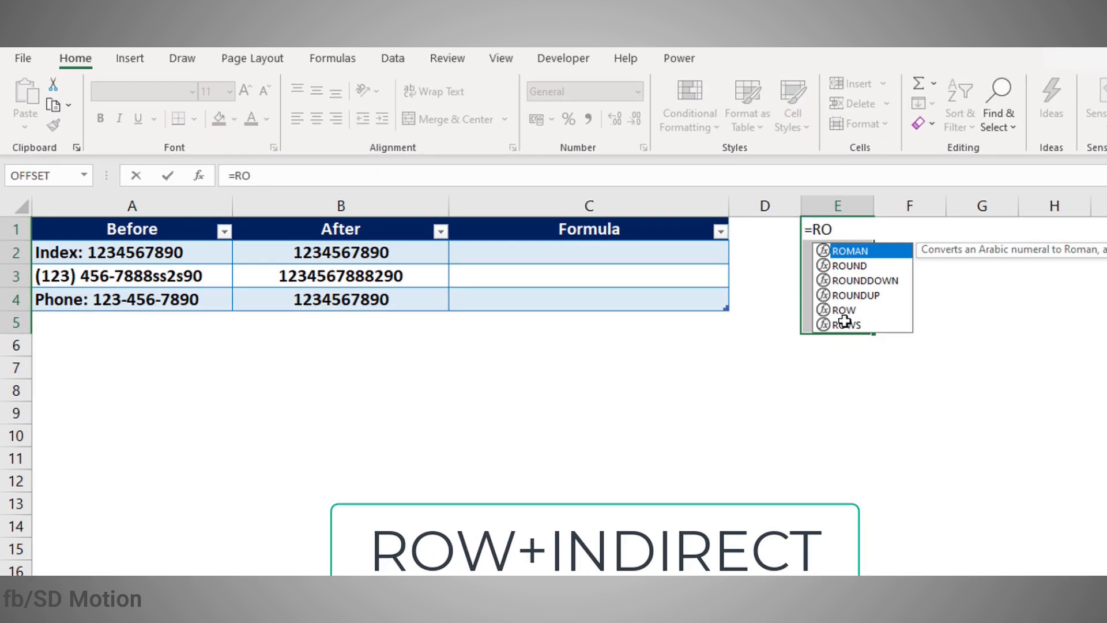
pyautogui.write('ndi')
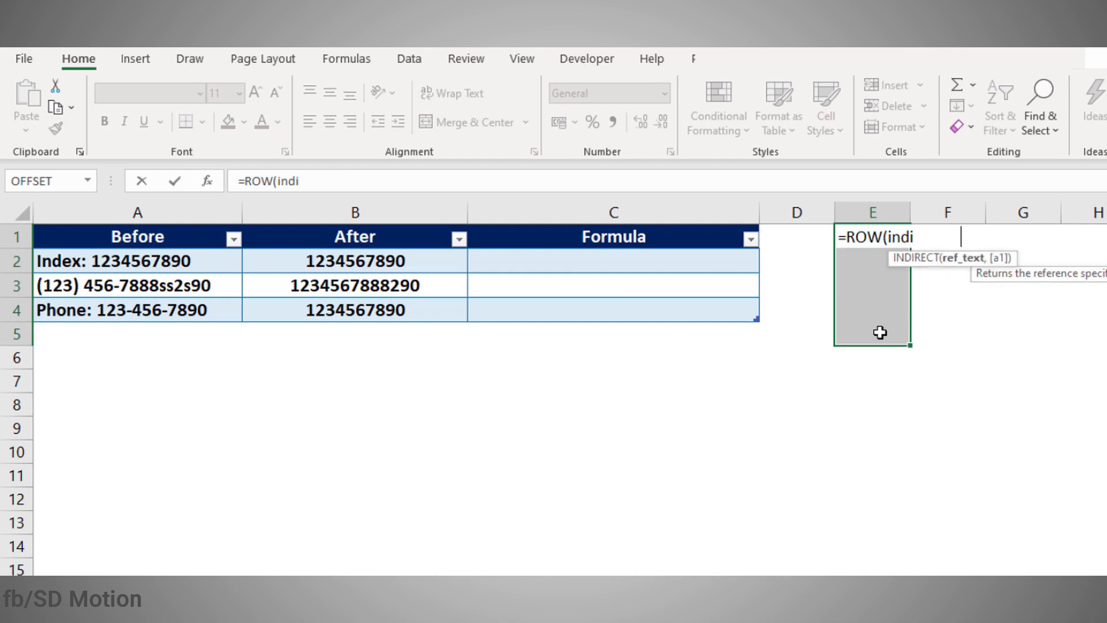
pyautogui.press('Tab')
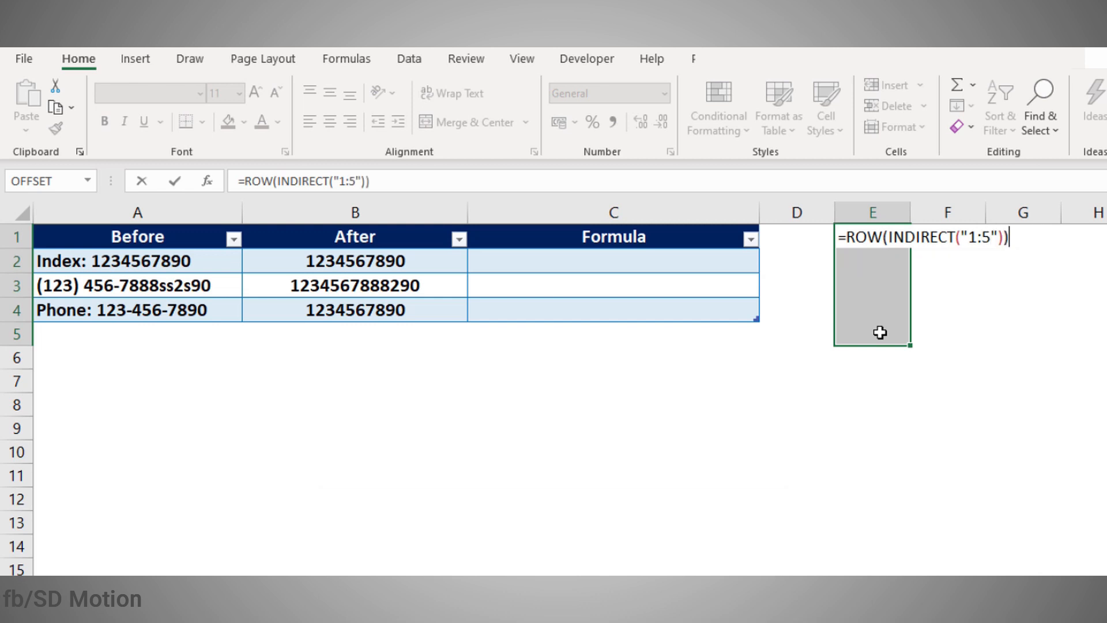
pyautogui.hotkey('ctrl', 'shift', 'Return')
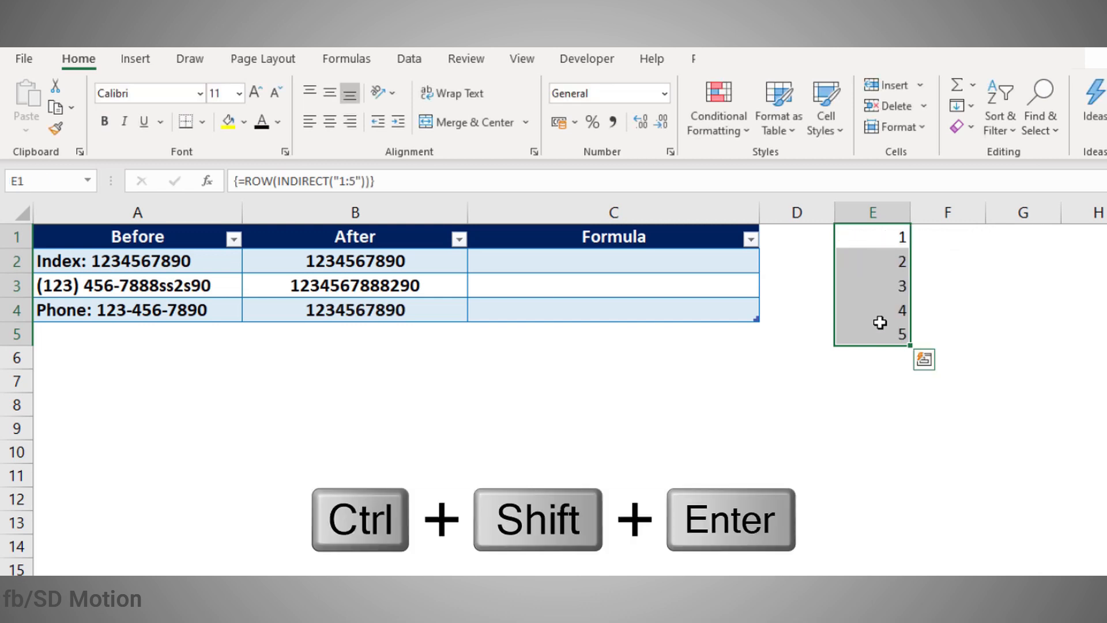
pyautogui.moveTo(883, 235); pyautogui.dragTo(884, 333)
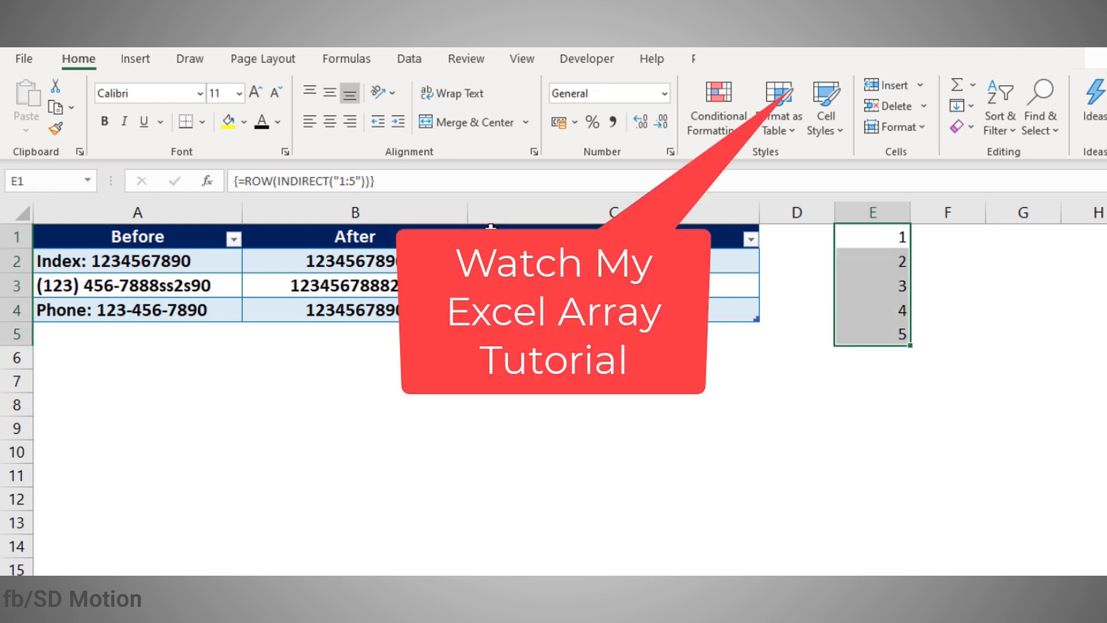
pyautogui.click(346, 180)
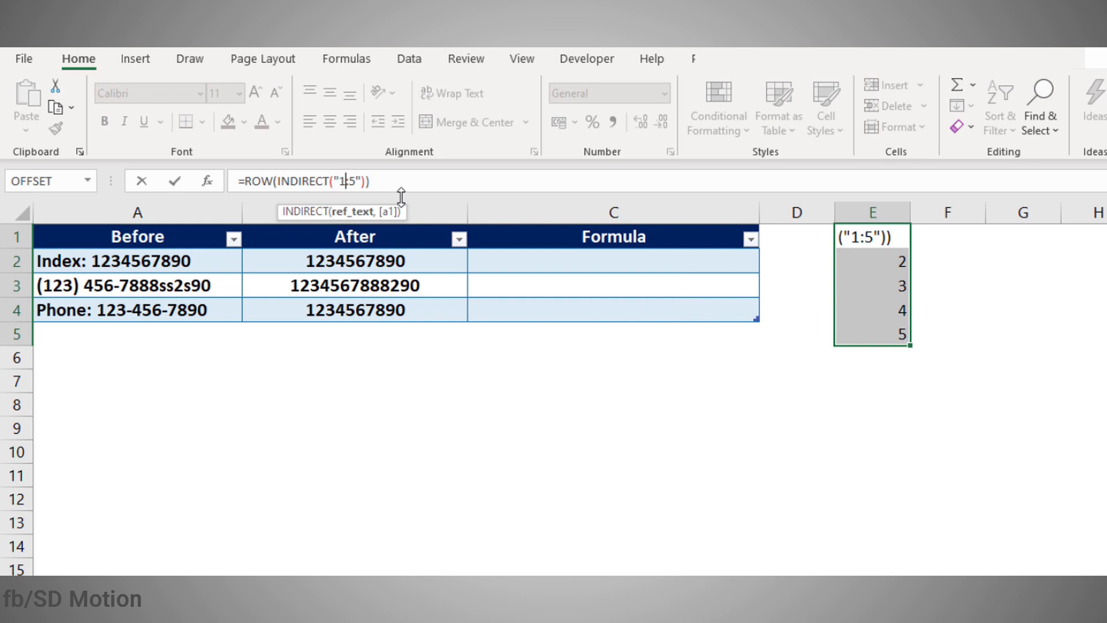
pyautogui.press('End')
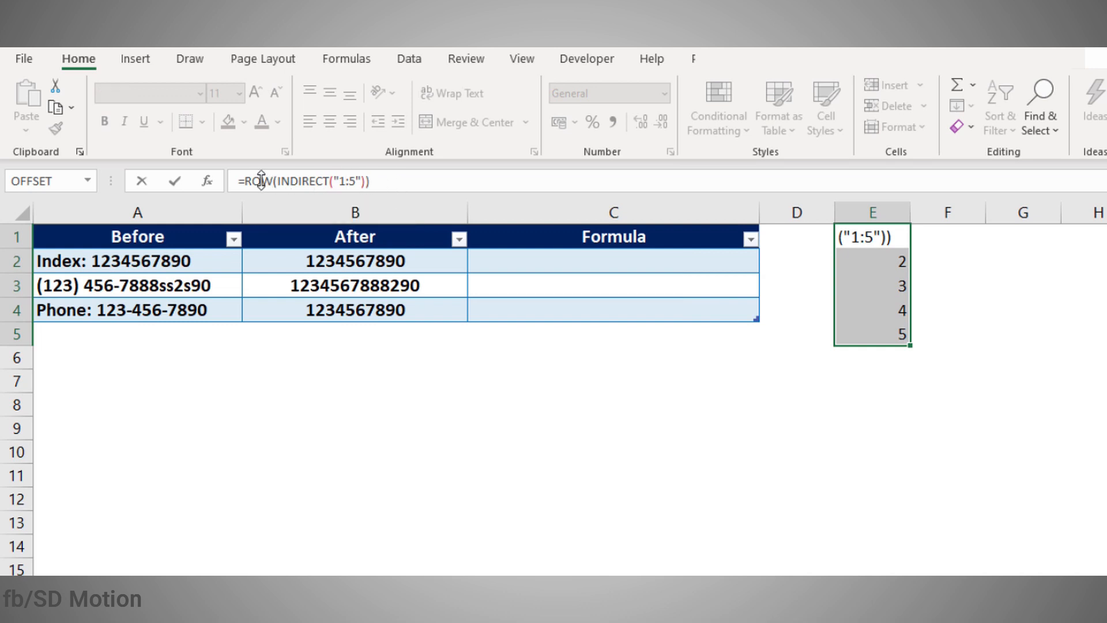
pyautogui.moveTo(382, 175); pyautogui.dragTo(249, 173)
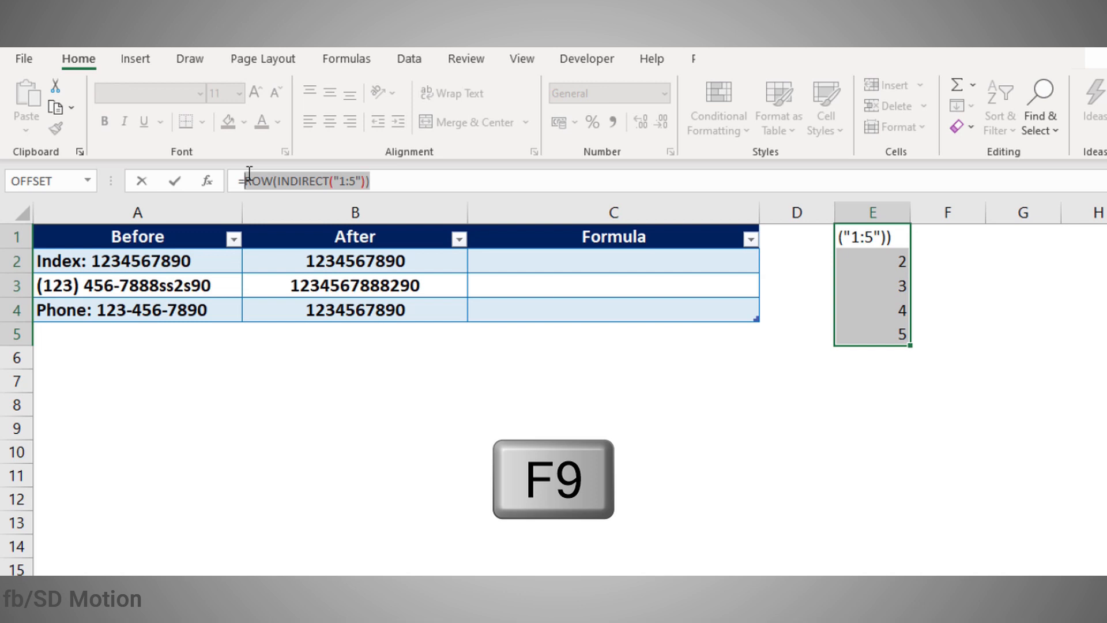
pyautogui.click(249, 173)
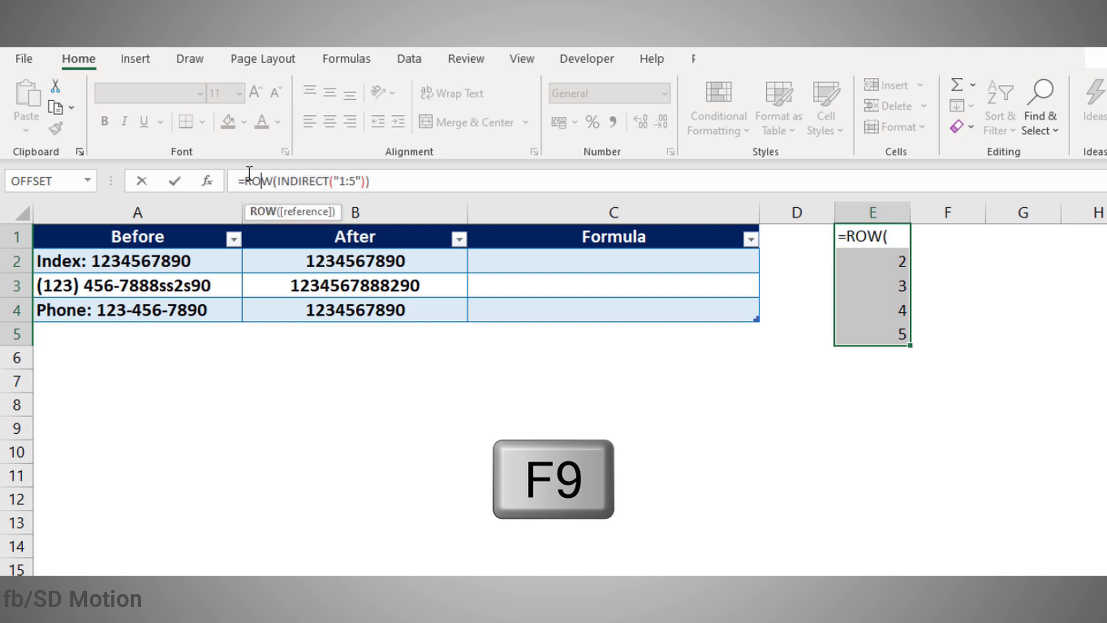
pyautogui.click(308, 182)
pyautogui.press('Right')
pyautogui.press('Right')
pyautogui.press('Right')
pyautogui.press('Right')
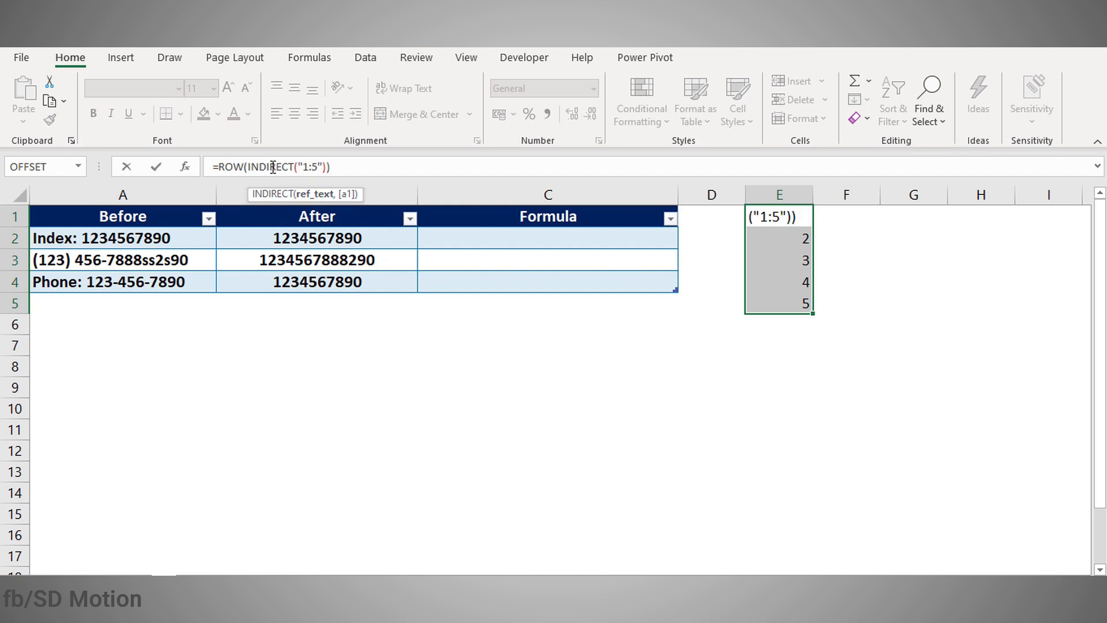
pyautogui.moveTo(330, 166); pyautogui.dragTo(323, 166)
pyautogui.click(323, 167)
pyautogui.press('End')
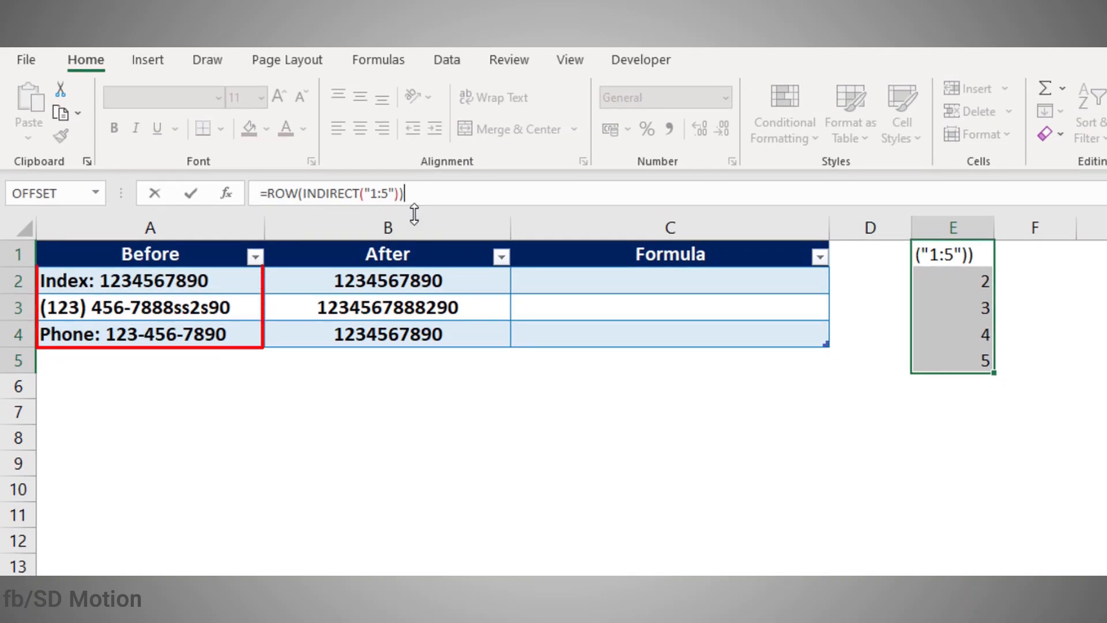
pyautogui.moveTo(405, 193); pyautogui.dragTo(246, 197)
pyautogui.press('Right')
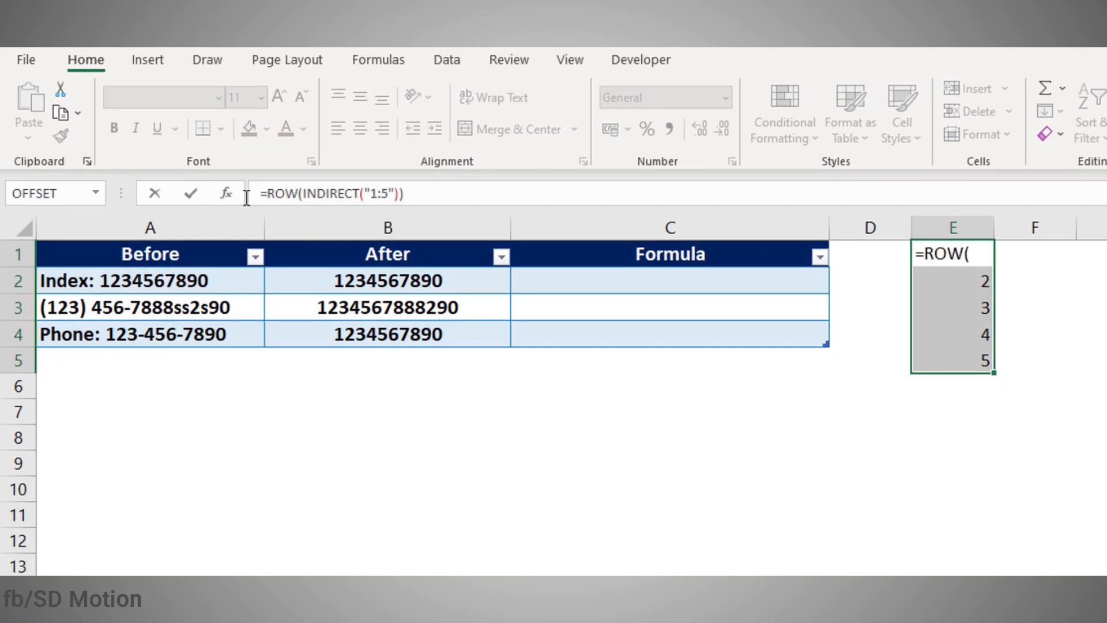
pyautogui.hotkey('ctrl', 'shift', 'Return')
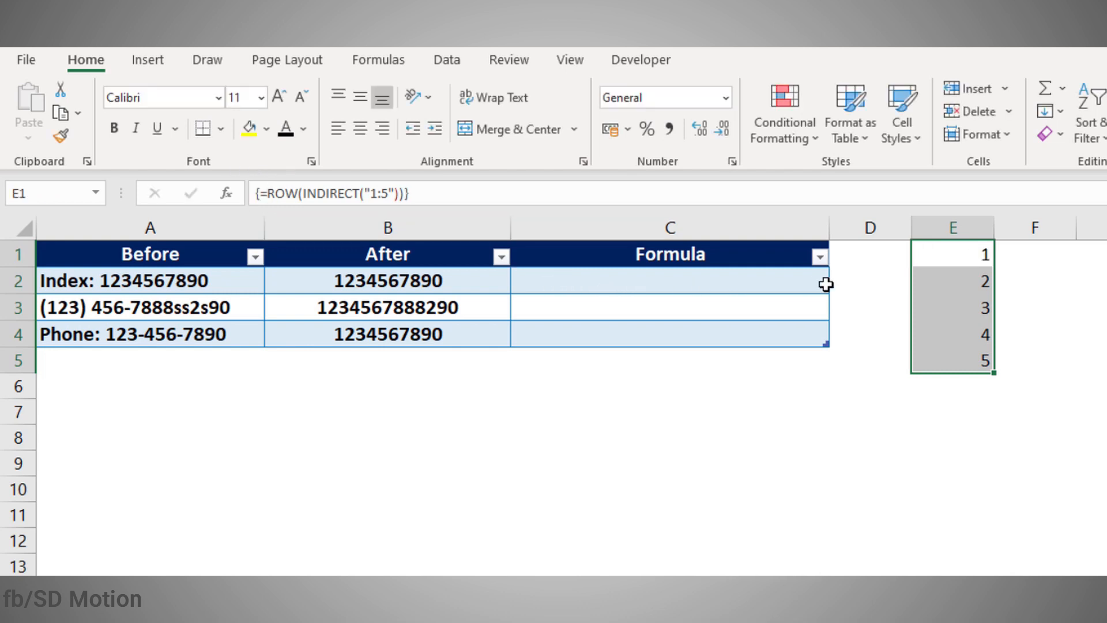
pyautogui.click(926, 254)
pyautogui.click(378, 193)
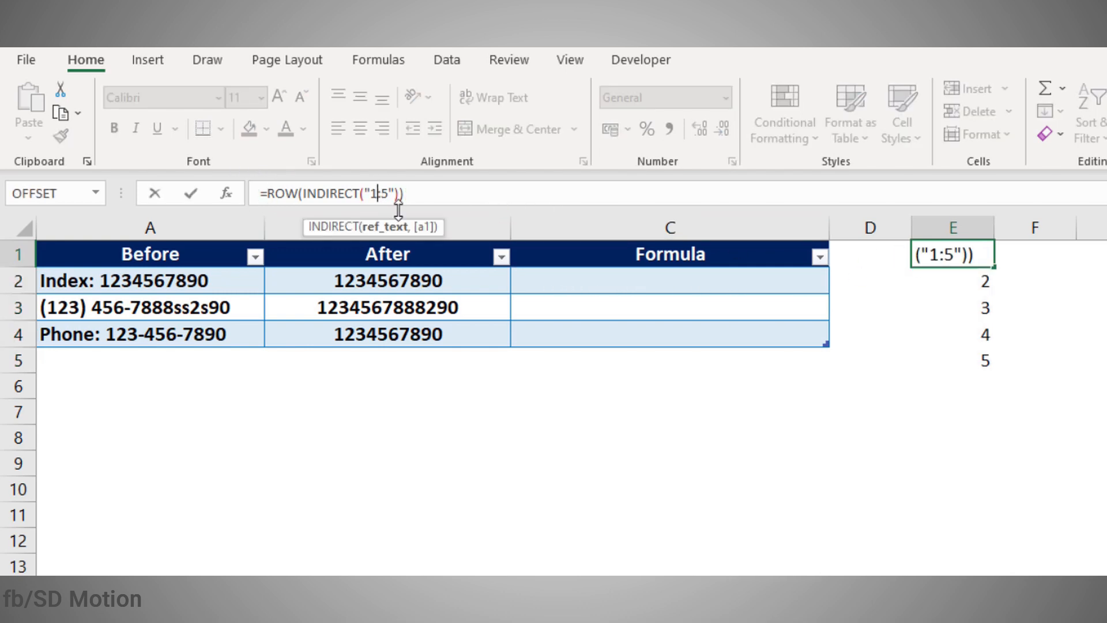
pyautogui.hotkey('ctrl', 'a')
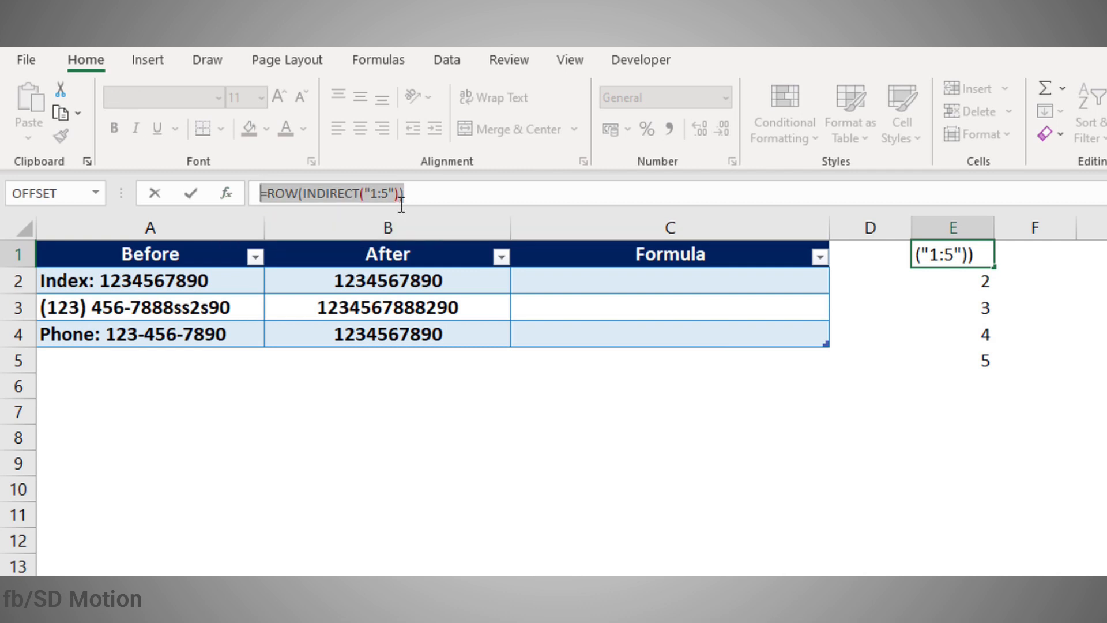
pyautogui.click(387, 194)
# Step: Change the array formula to ROW(INDIRECT("1:"&LEN(A2))) and extend it over E1:E17
pyautogui.press('Delete')
pyautogui.press('Delete')
pyautogui.write('"&LEN(A2)')
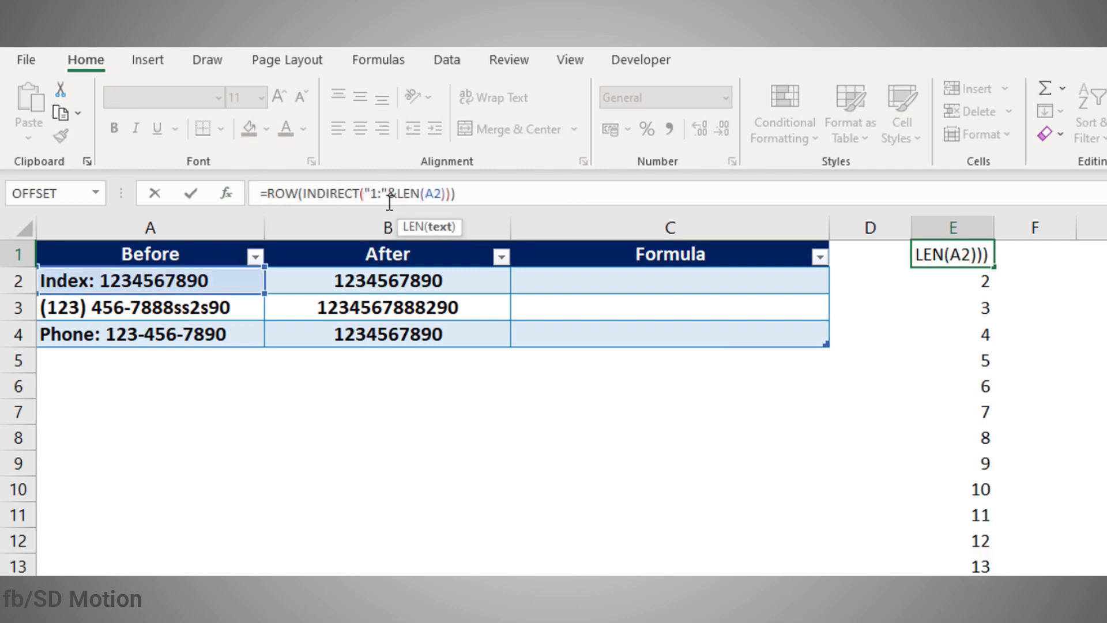
pyautogui.hotkey('ctrl', 'shift', 'Return')
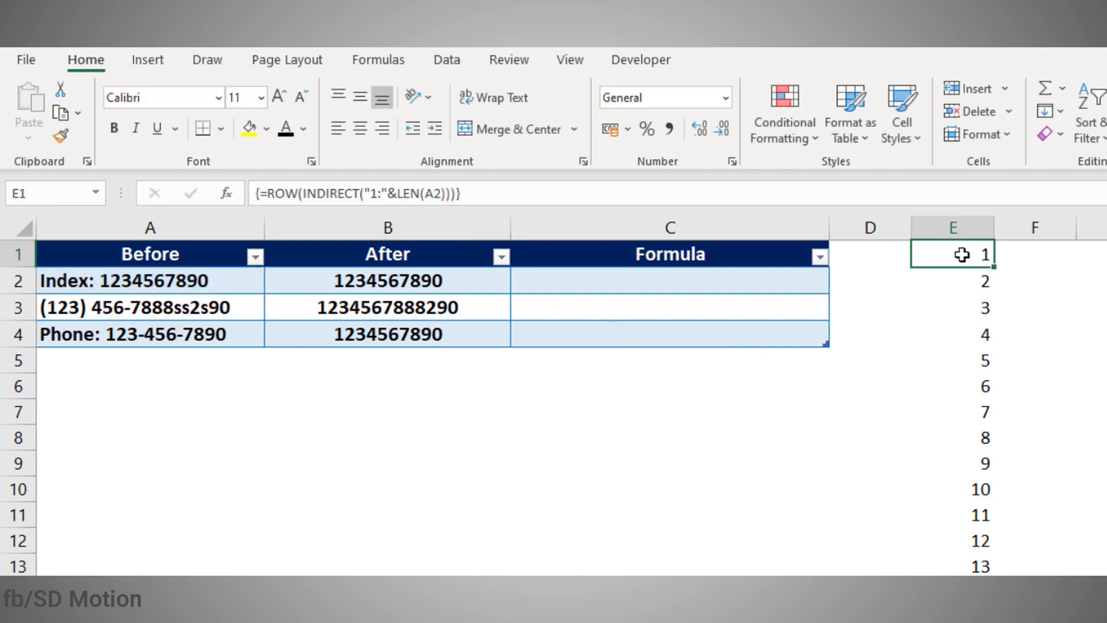
pyautogui.moveTo(962, 252); pyautogui.dragTo(964, 622)
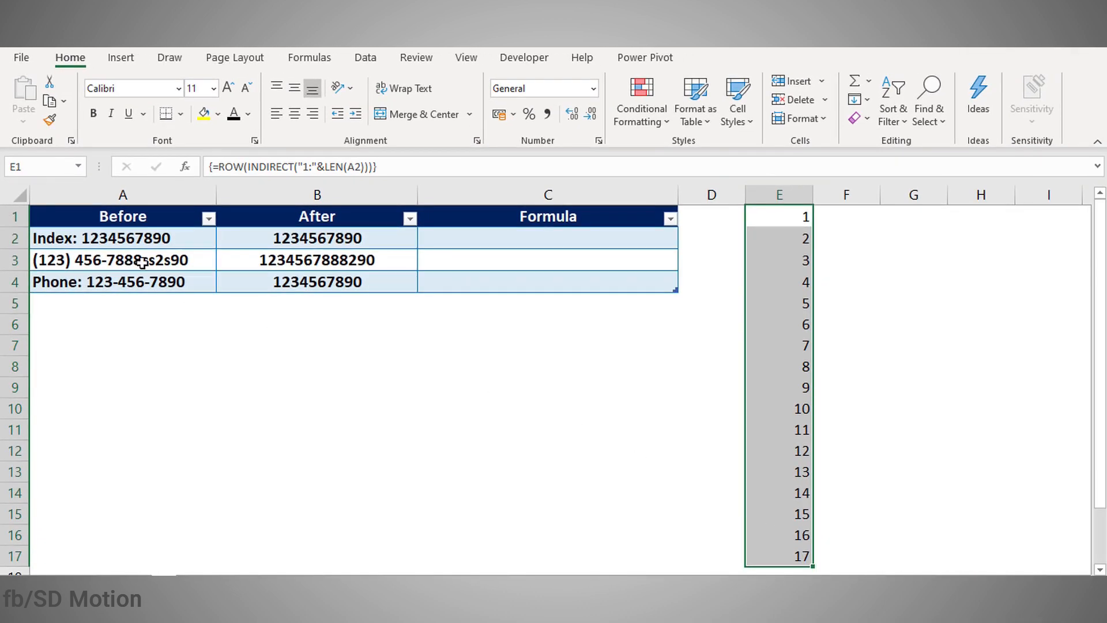
# Step: Enter =LEN(A2) in A7, which shows 17
pyautogui.click(199, 340)
pyautogui.write('=leb')
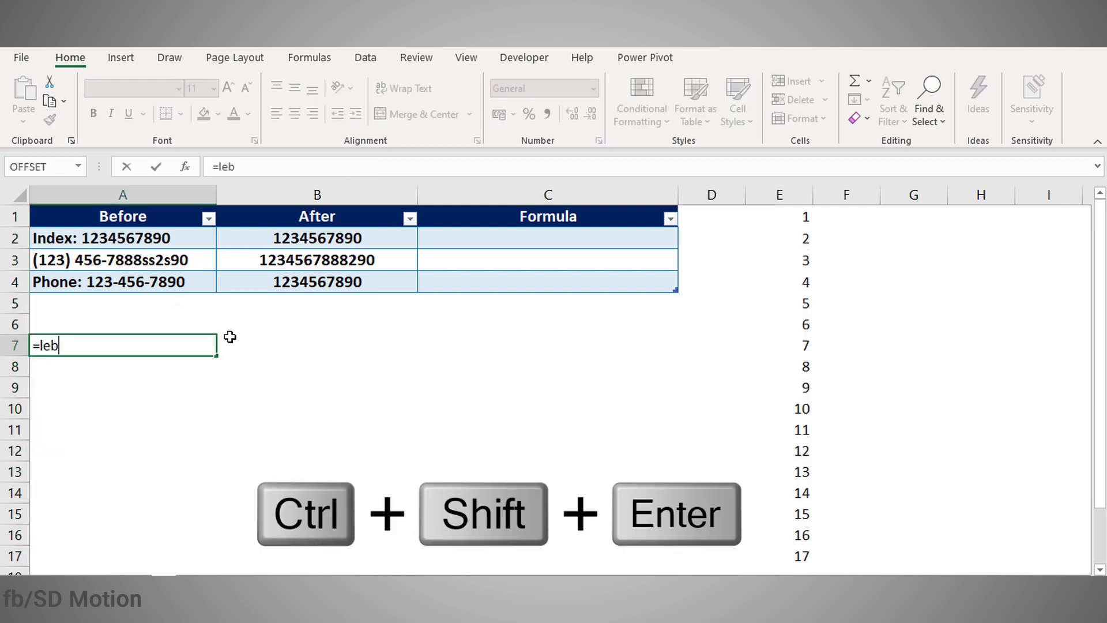
pyautogui.press('BackSpace')
pyautogui.write('n')
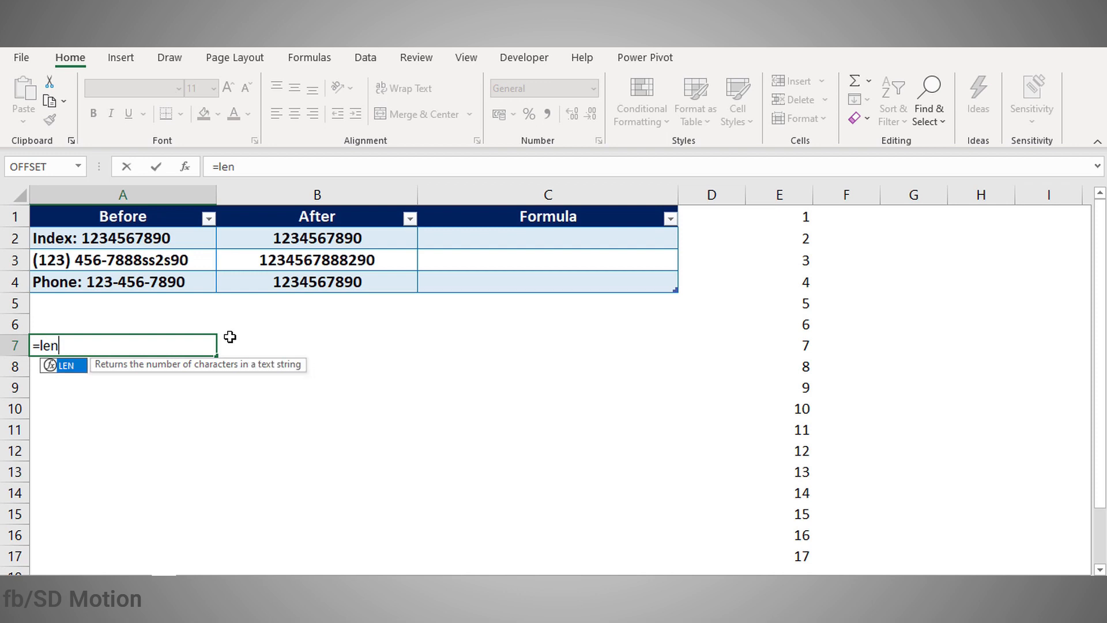
pyautogui.press('Tab')
pyautogui.click(90, 237)
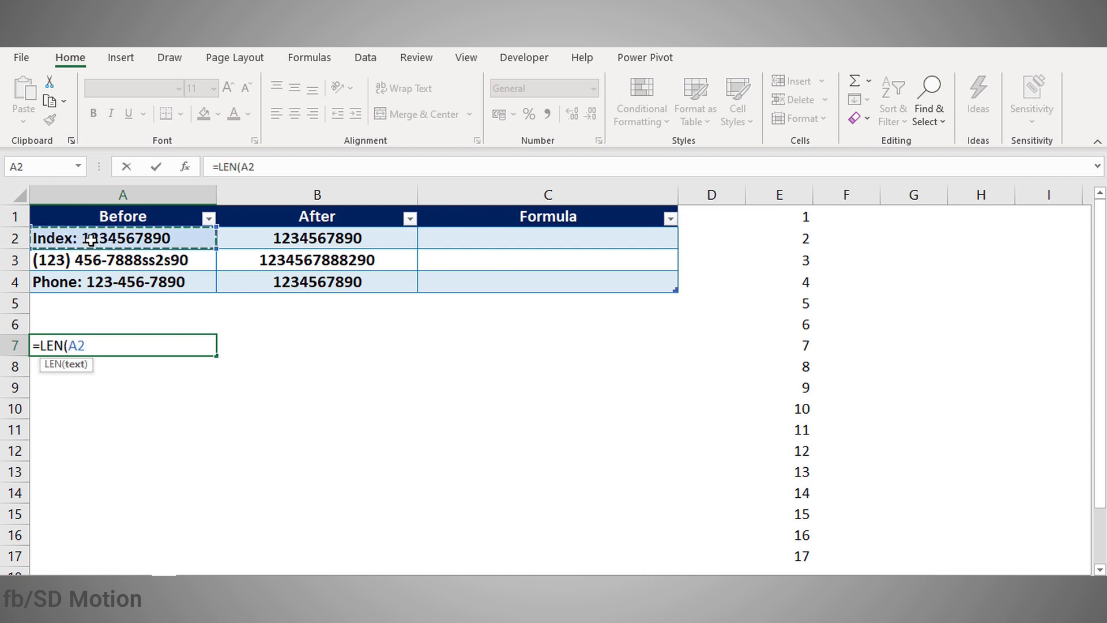
pyautogui.press('Return')
pyautogui.click(153, 344)
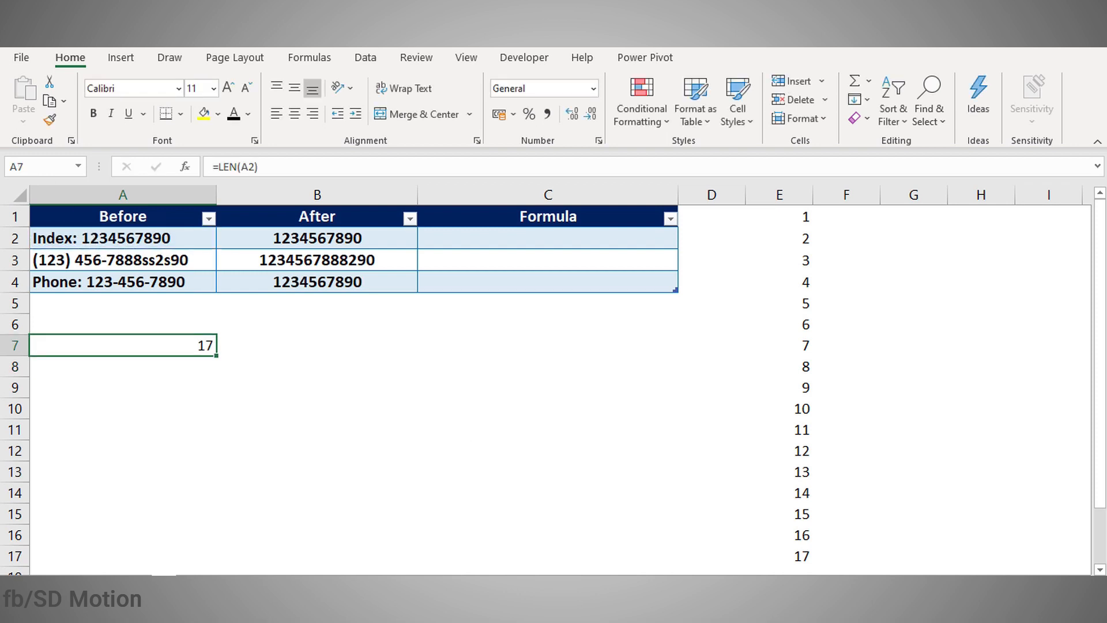
# Step: Check the array runs from 1 in E1 to 17 in E17
pyautogui.click(776, 554)
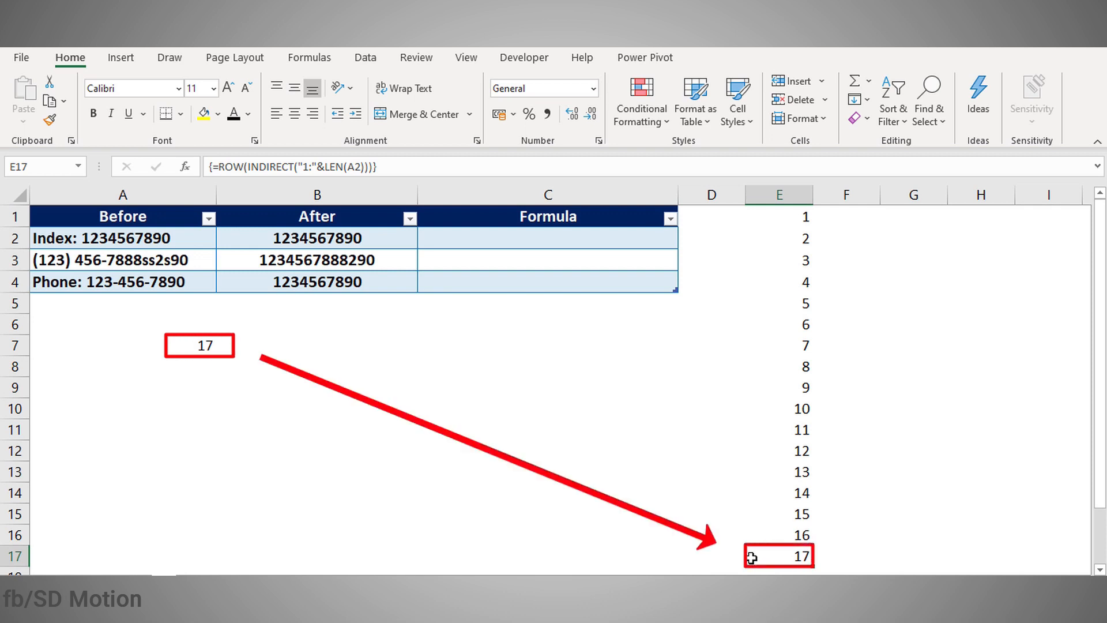
pyautogui.click(793, 215)
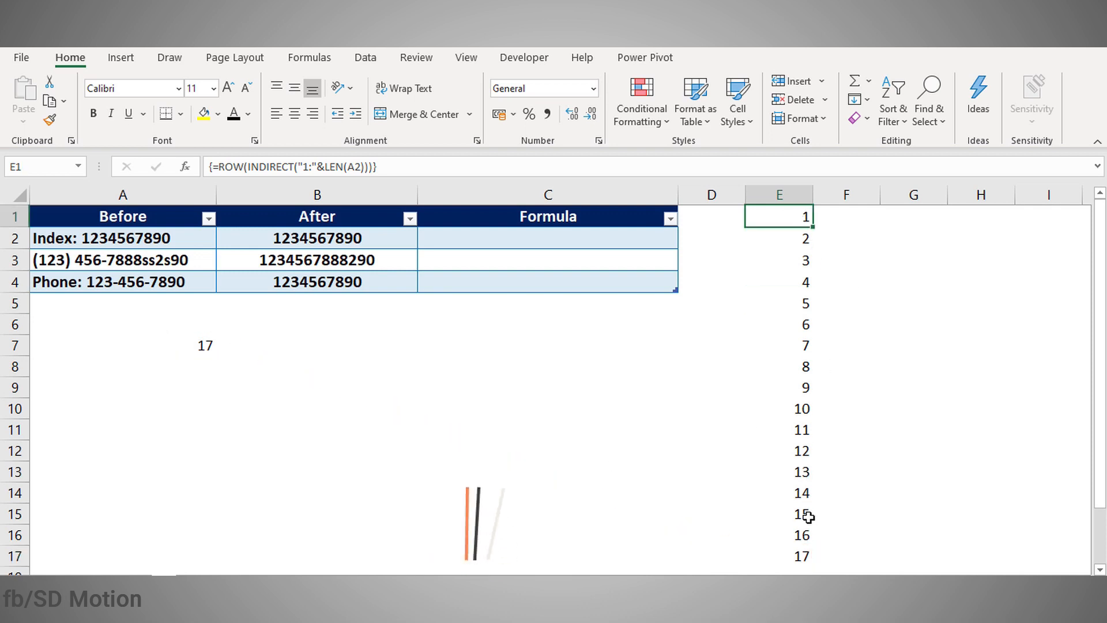
pyautogui.keyDown('shift'); pyautogui.click(800, 554); pyautogui.keyUp('shift')
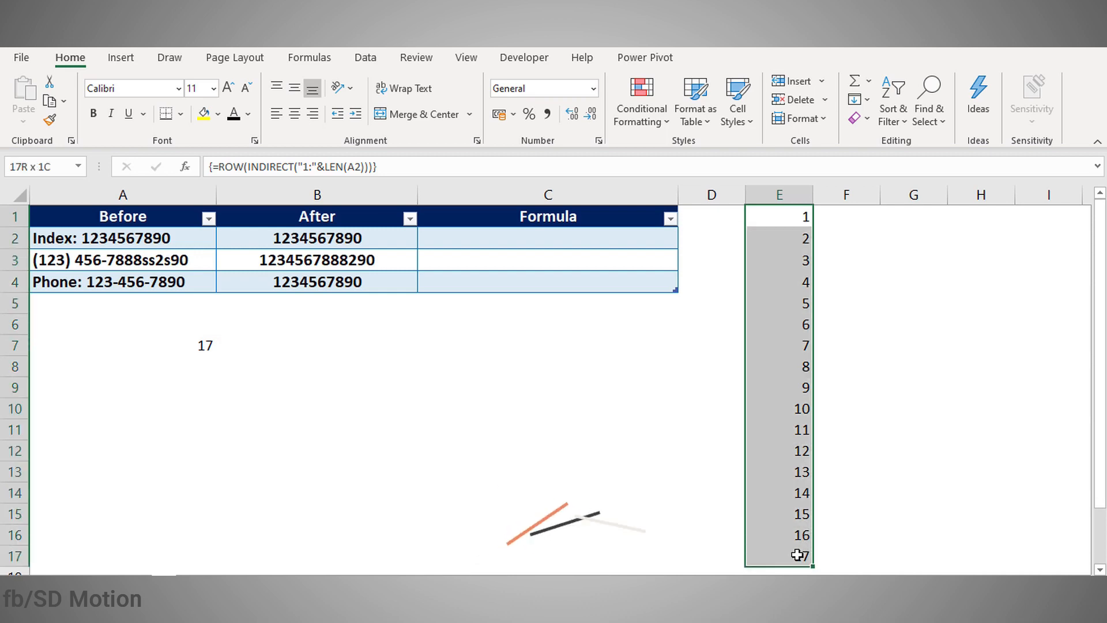
pyautogui.click(221, 167)
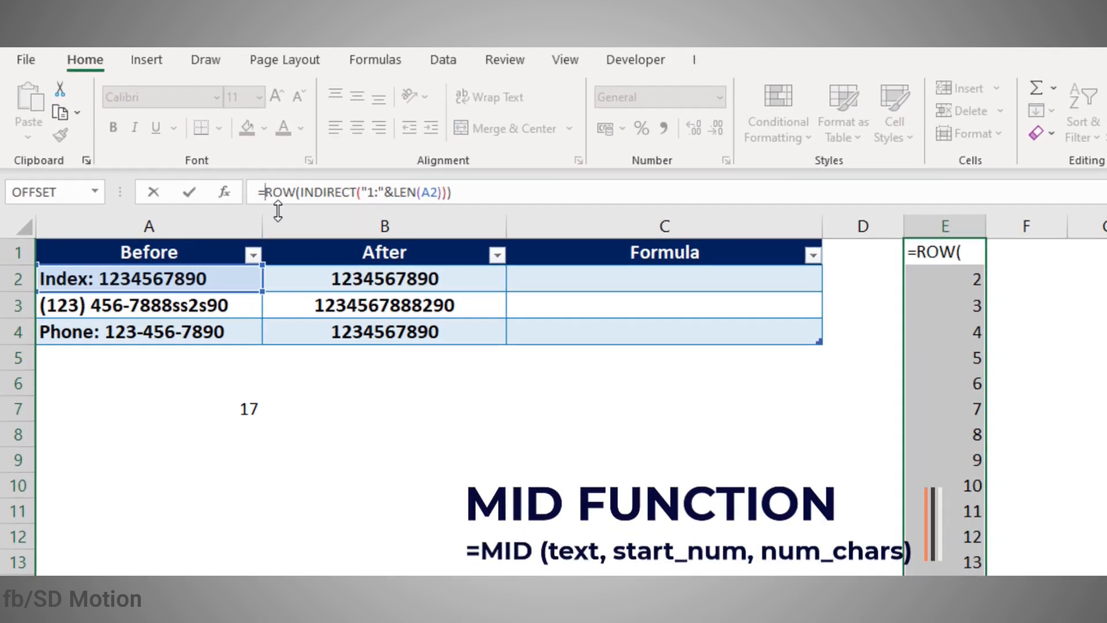
# Step: Wrap the row sequence in MID(A2,…,1) as an array formula across E1:E17
pyautogui.write('mi')
pyautogui.press('Tab')
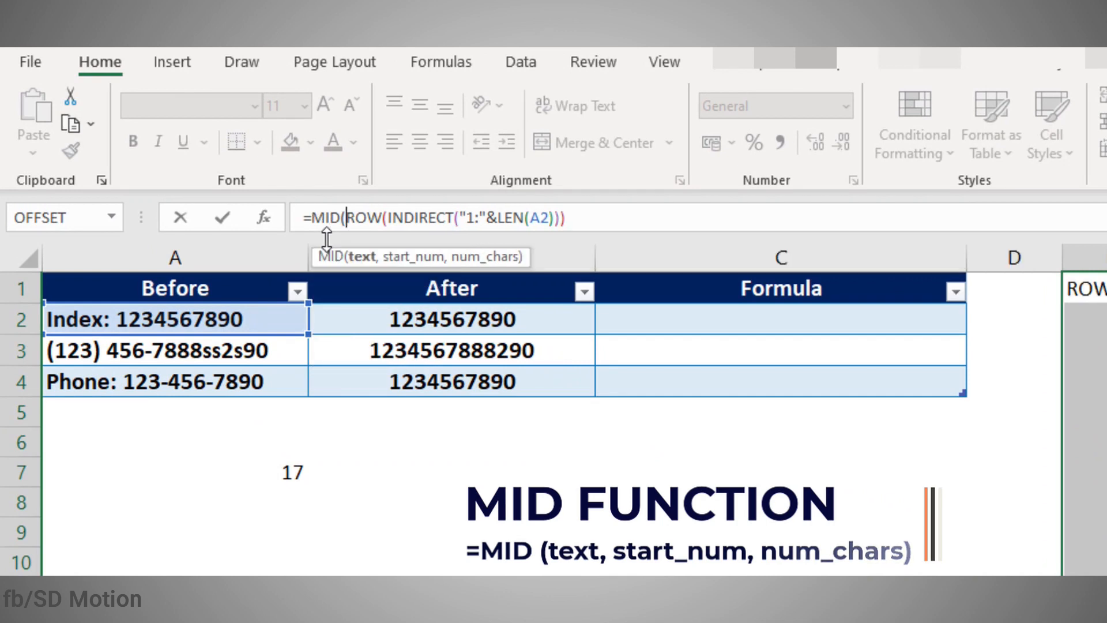
pyautogui.click(234, 314)
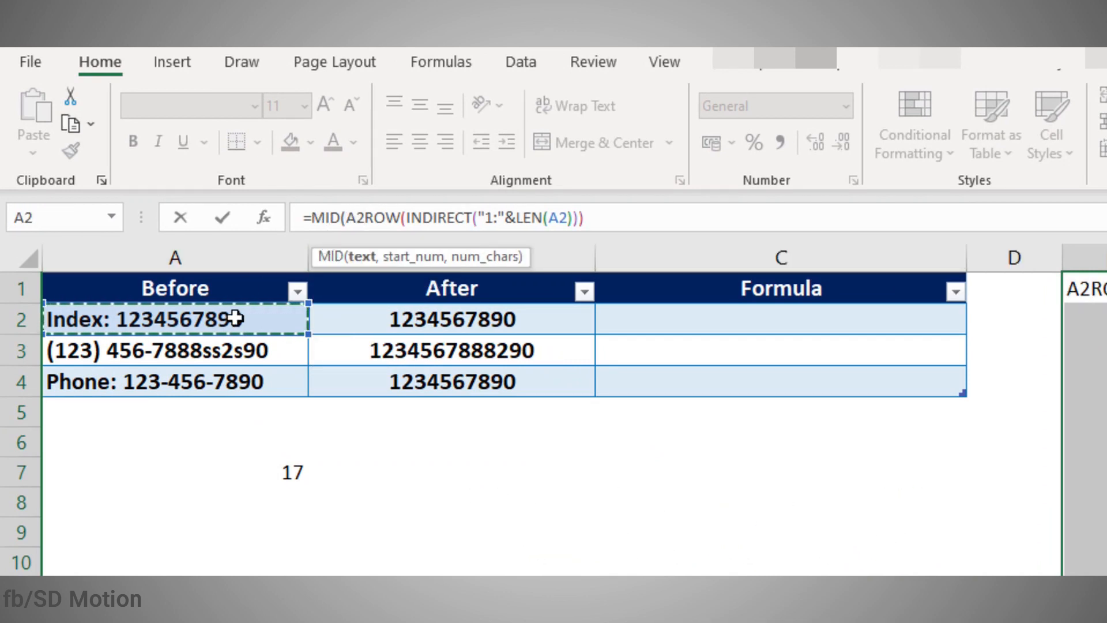
pyautogui.write(',')
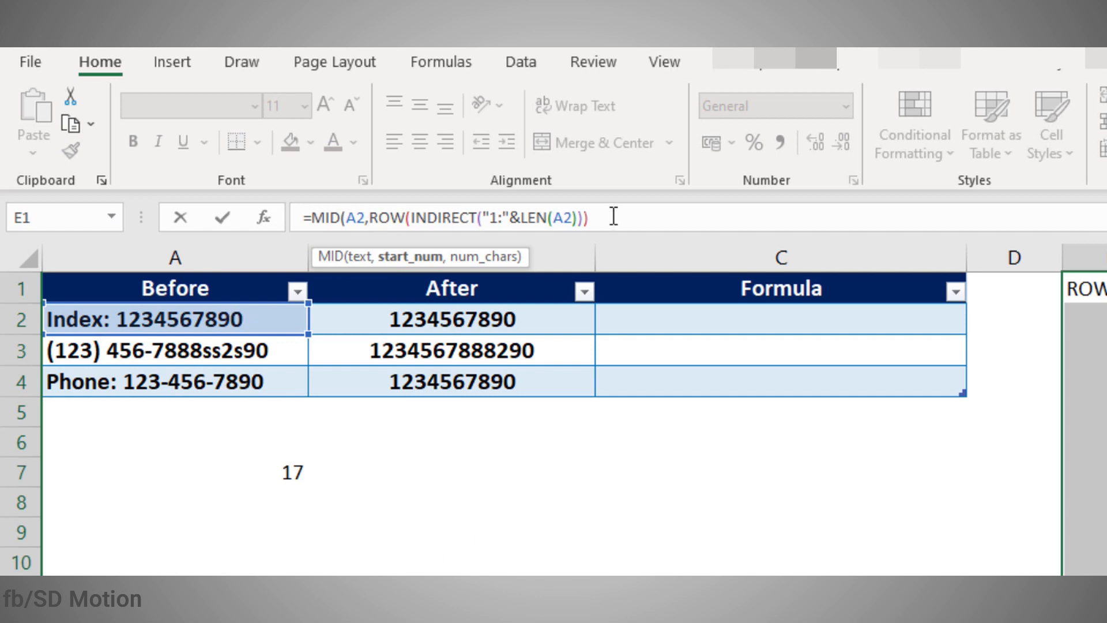
pyautogui.write(',')
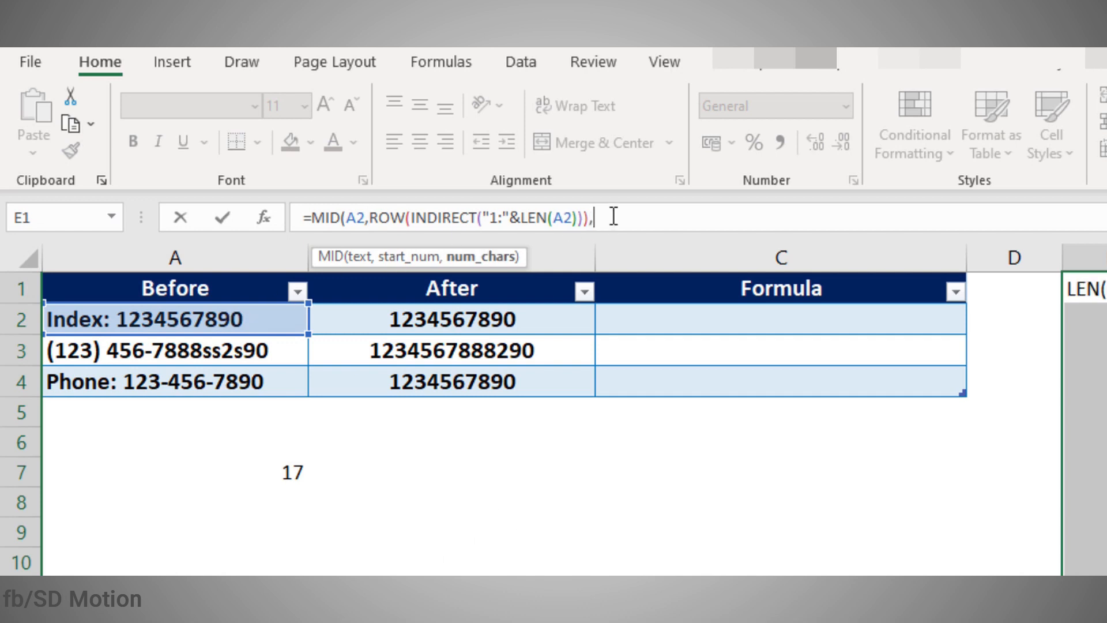
pyautogui.write('1)')
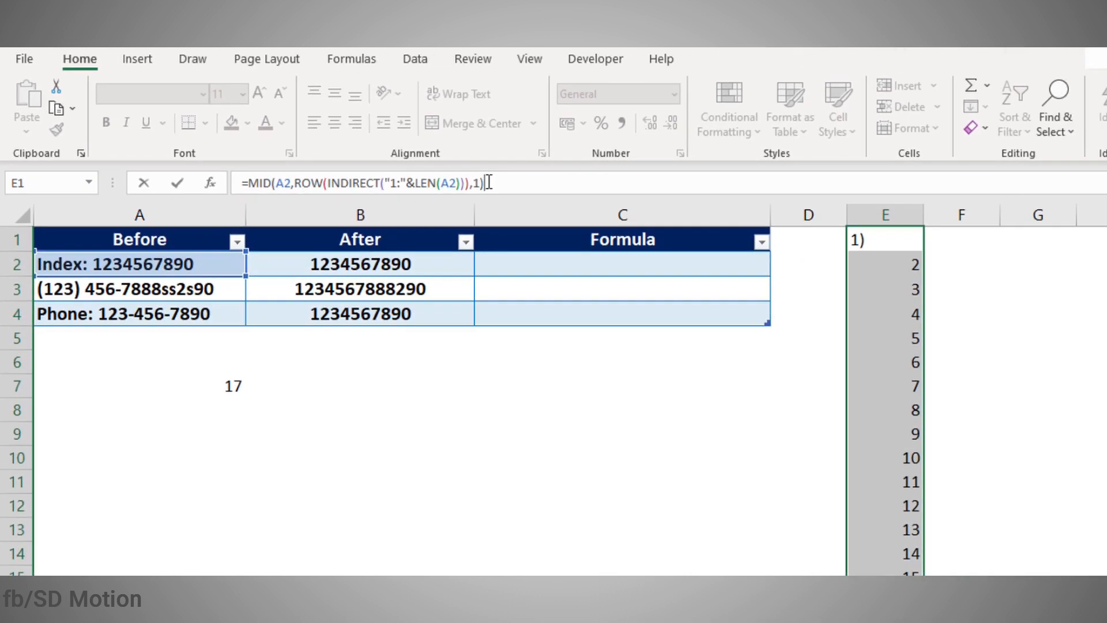
pyautogui.hotkey('ctrl', 'shift', 'Return')
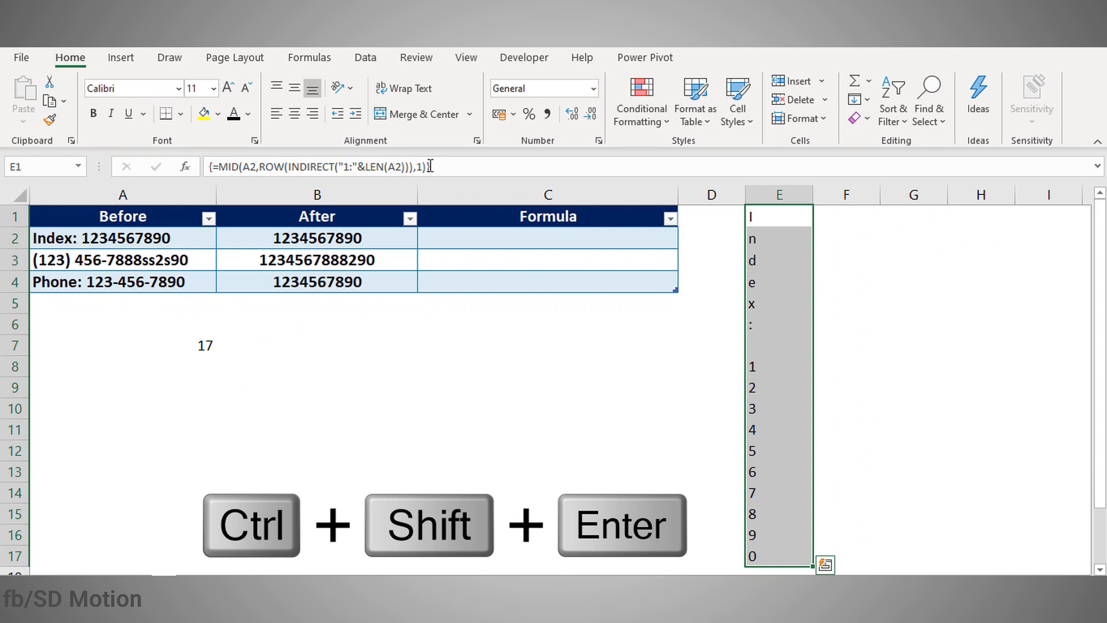
# Step: Step through the extracted characters in column E, then reselect the whole E1:E17 array
pyautogui.click(760, 222)
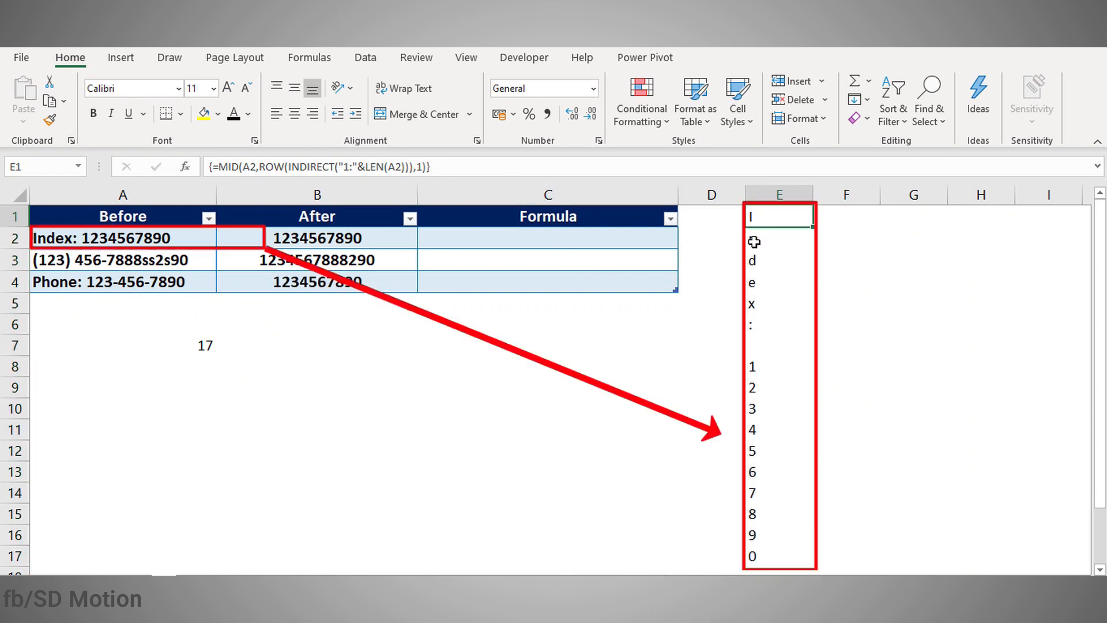
pyautogui.click(755, 241)
pyautogui.click(757, 261)
pyautogui.click(760, 287)
pyautogui.click(761, 320)
pyautogui.click(762, 347)
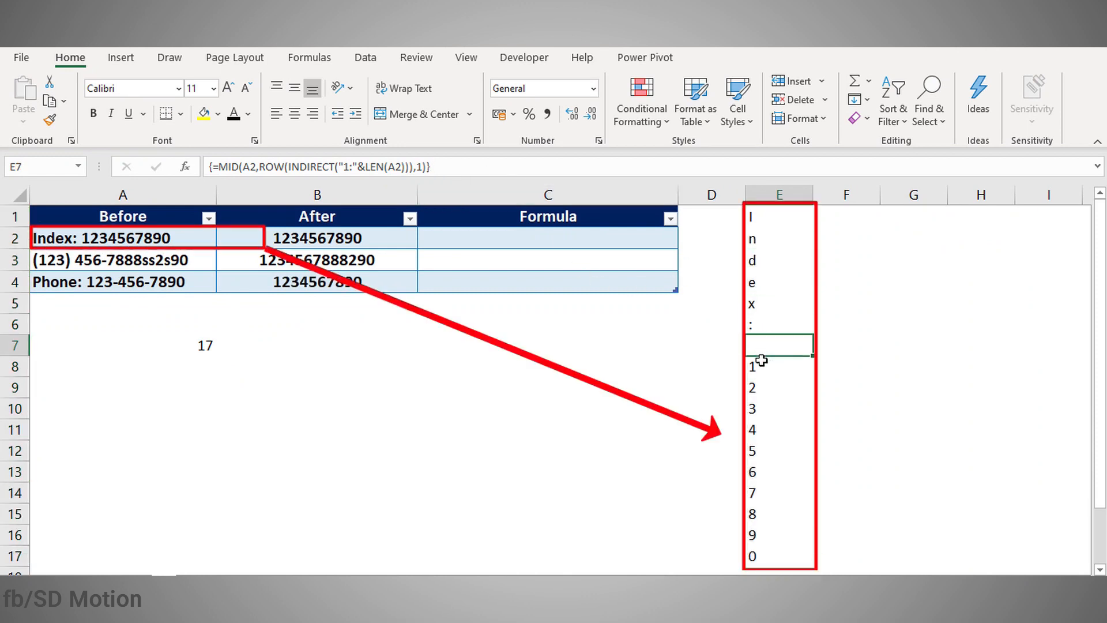
pyautogui.click(760, 389)
pyautogui.click(769, 220)
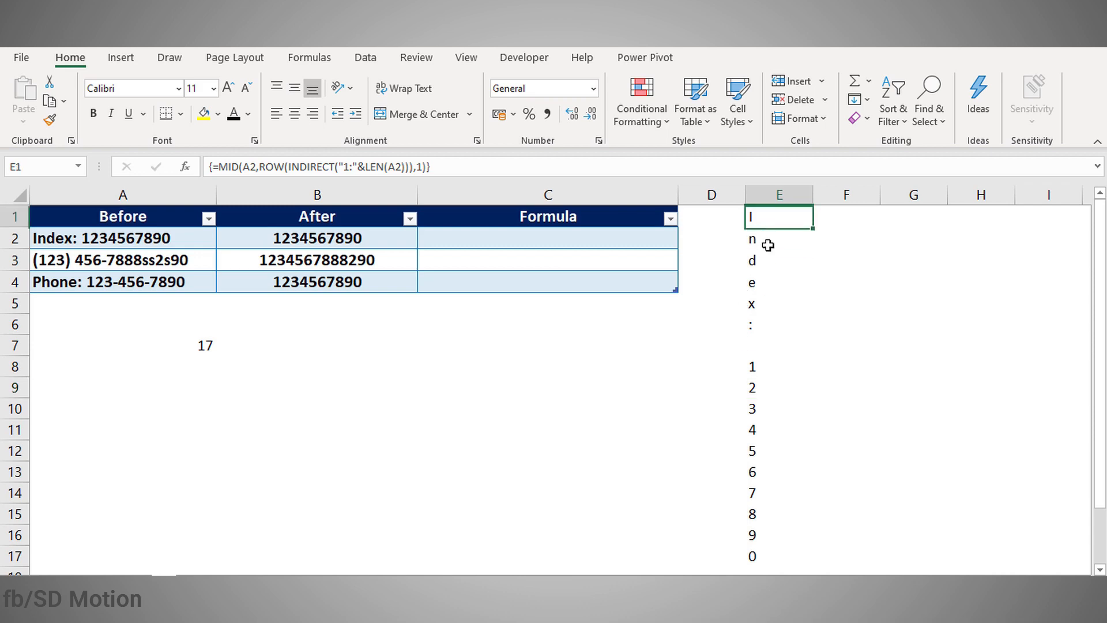
pyautogui.keyDown('shift'); pyautogui.click(768, 546); pyautogui.keyUp('shift')
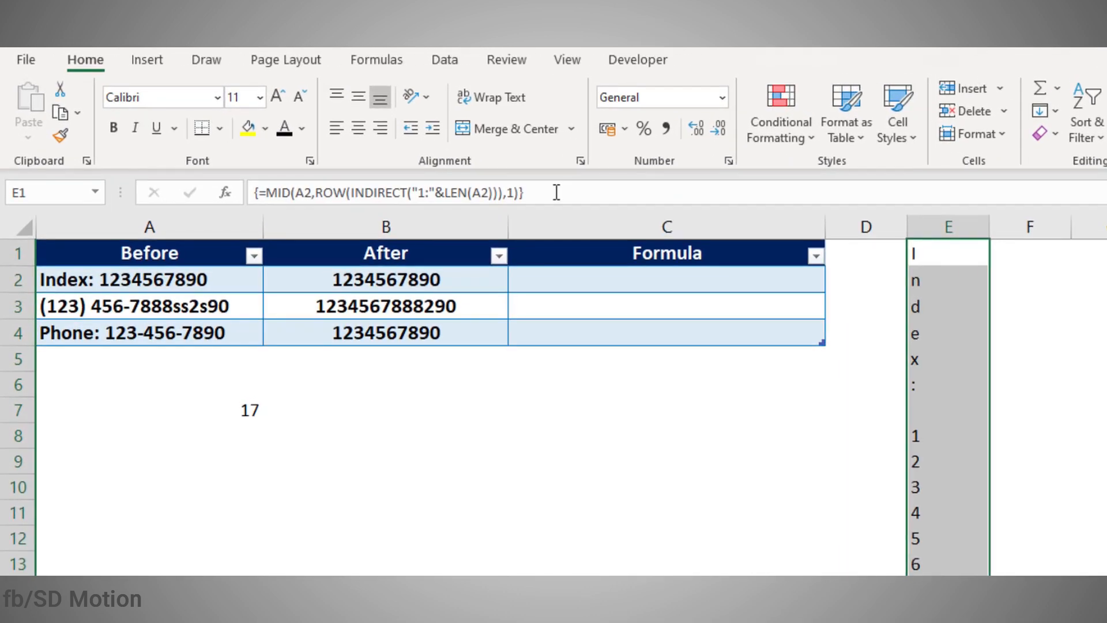
# Step: Multiply the MID array by 1, leaving #VALUE! in E1:E7 for the non-digit characters
pyautogui.click(556, 192)
pyautogui.write('*')
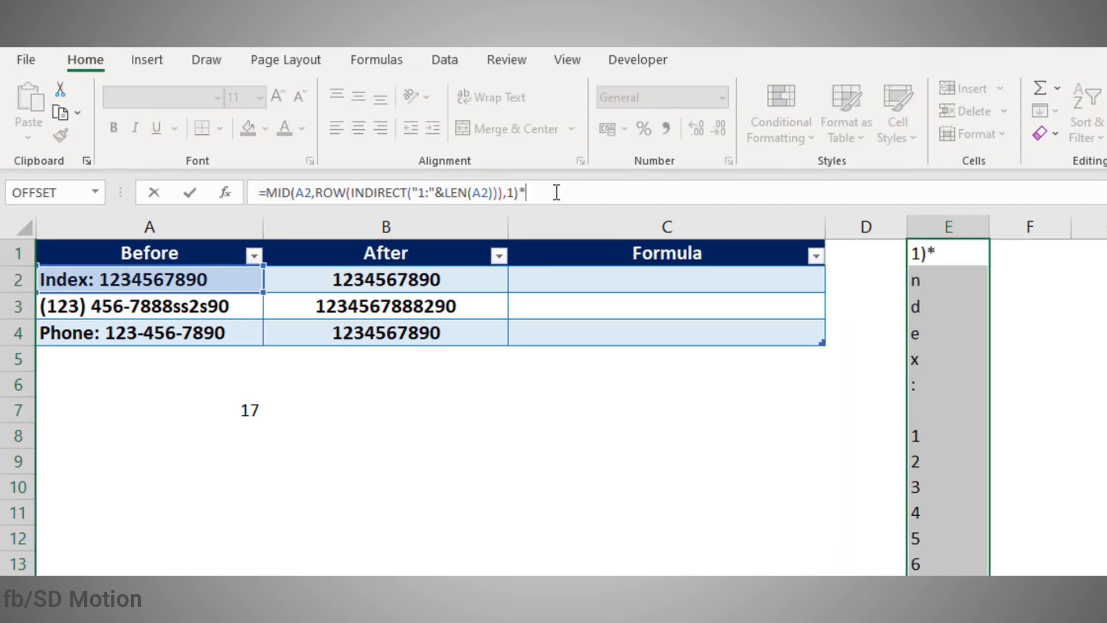
pyautogui.hotkey('ctrl', 'shift', 'Return')
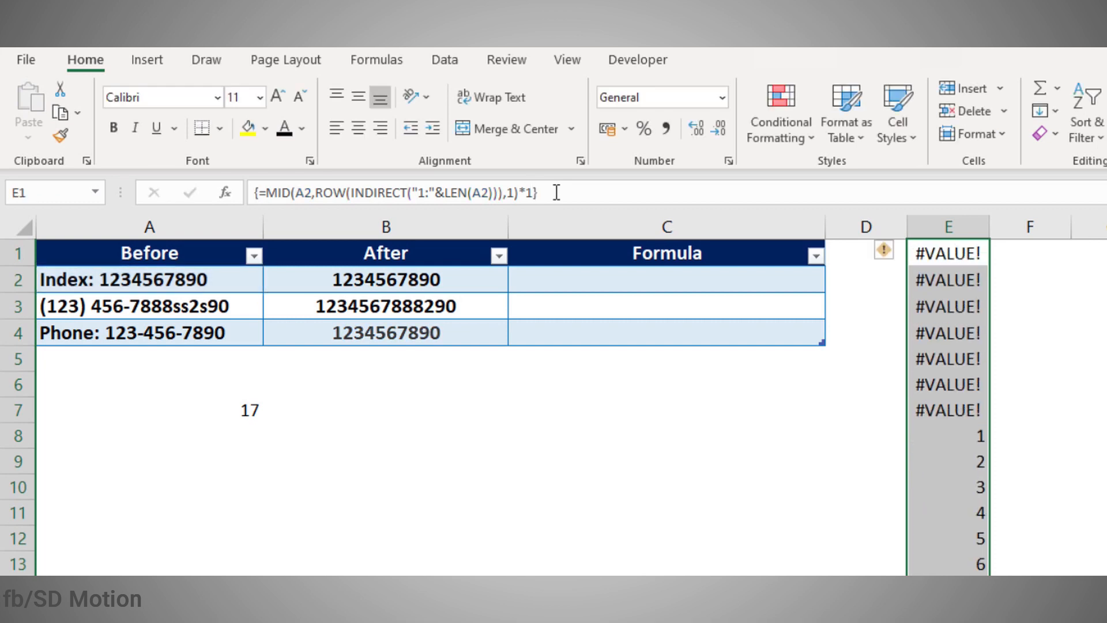
pyautogui.click(940, 395)
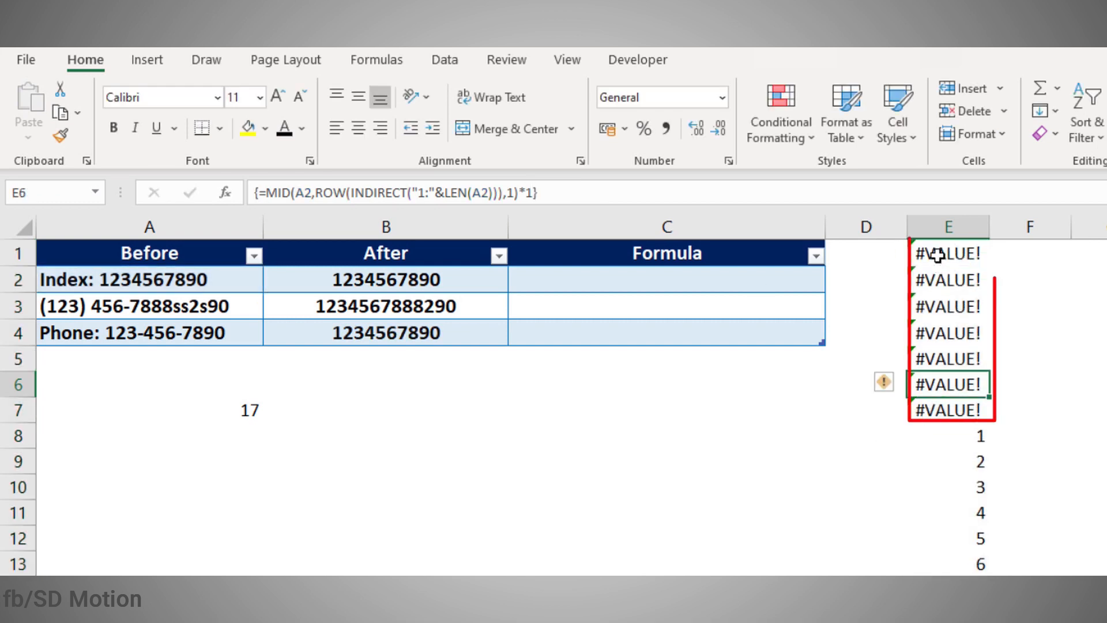
pyautogui.moveTo(935, 252); pyautogui.dragTo(937, 407)
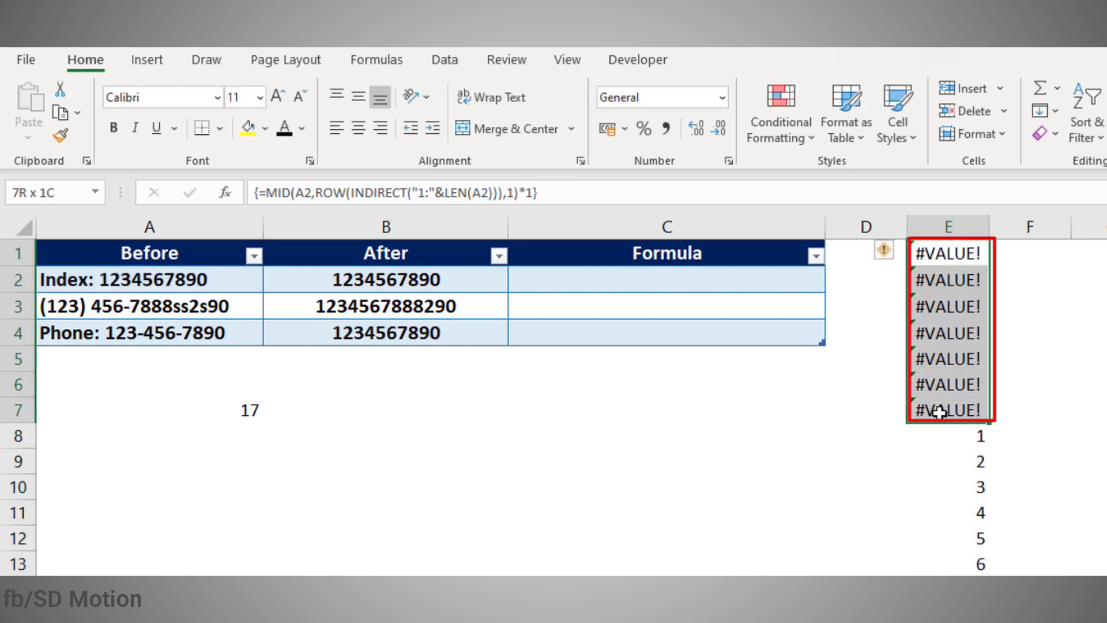
pyautogui.click(55, 279)
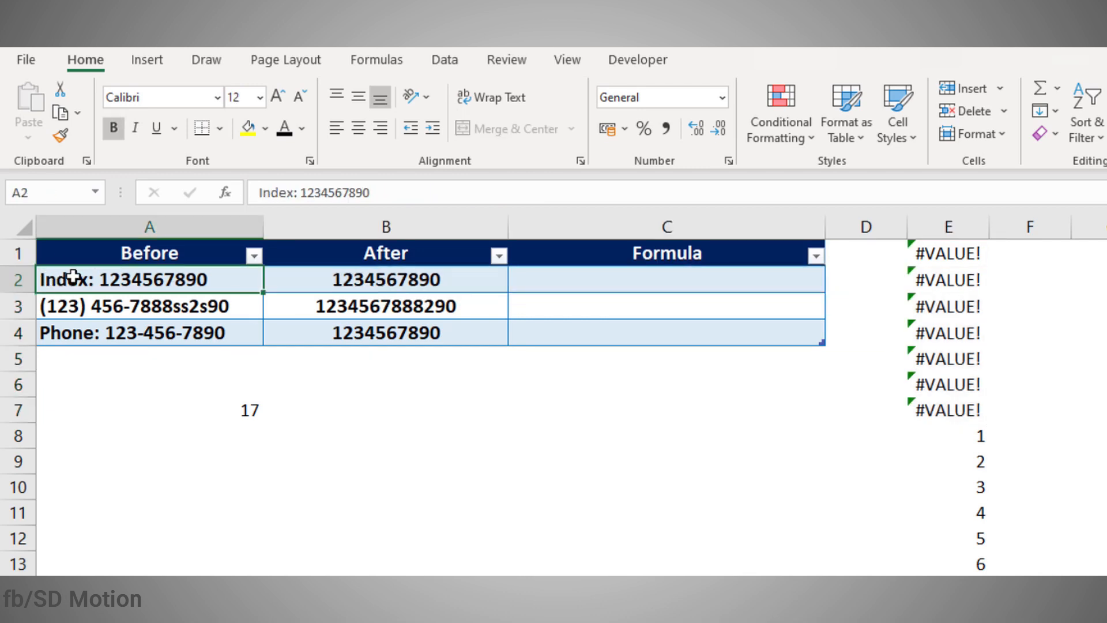
pyautogui.click(946, 249)
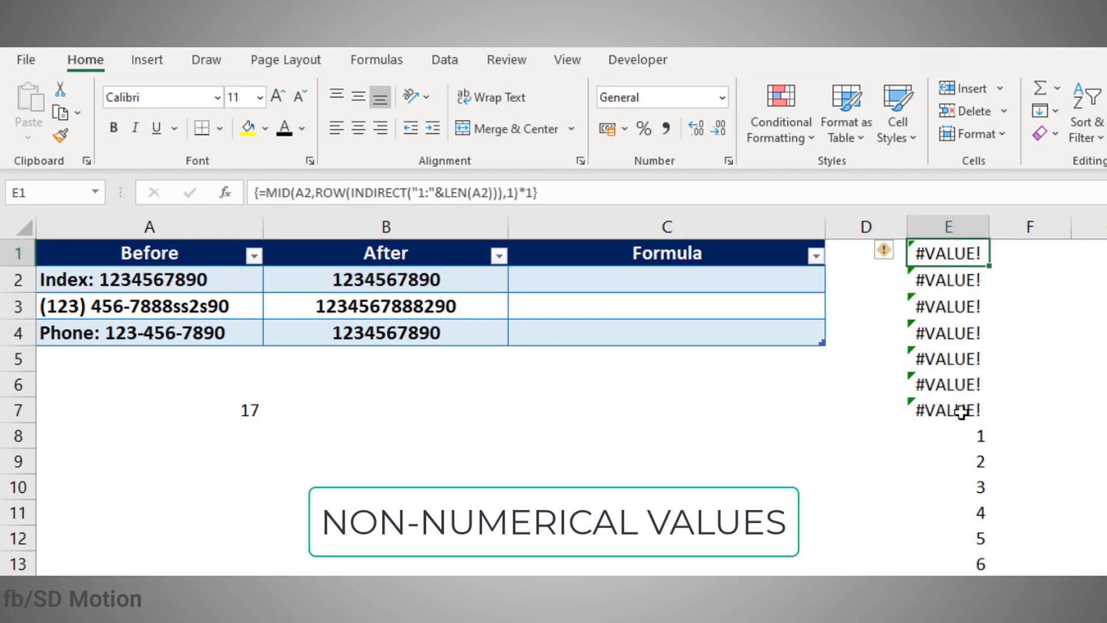
pyautogui.hotkey('ctrl', 'shift', 'Down')
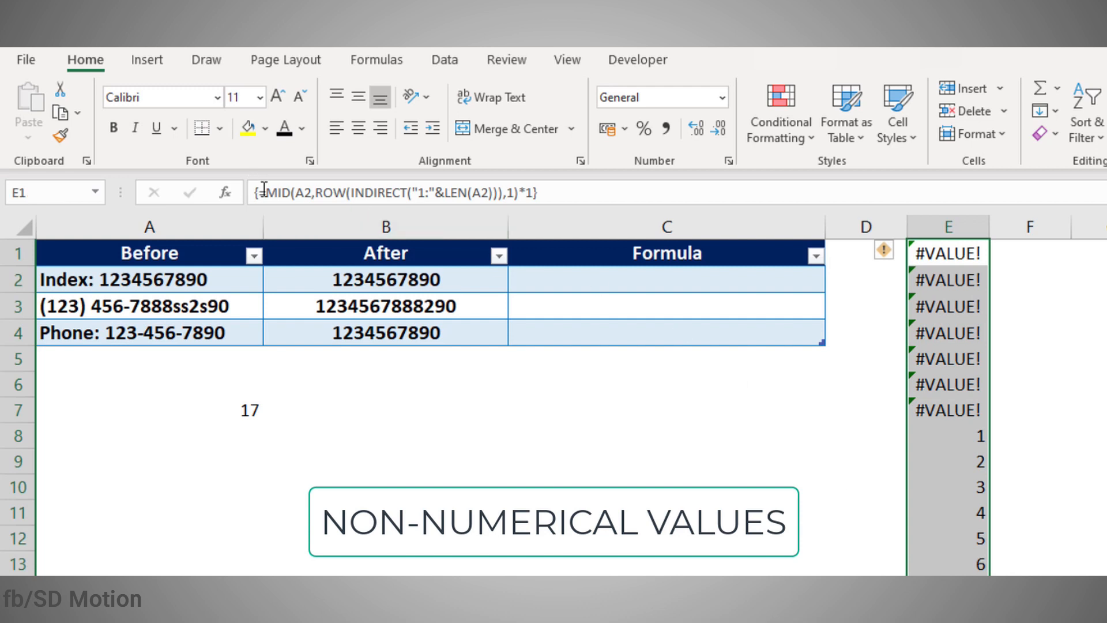
# Step: Wrap the E1:E17 array formula in IFERROR(…," ") so errors become blanks and only digits show
pyautogui.click(268, 196)
pyautogui.write('ifer')
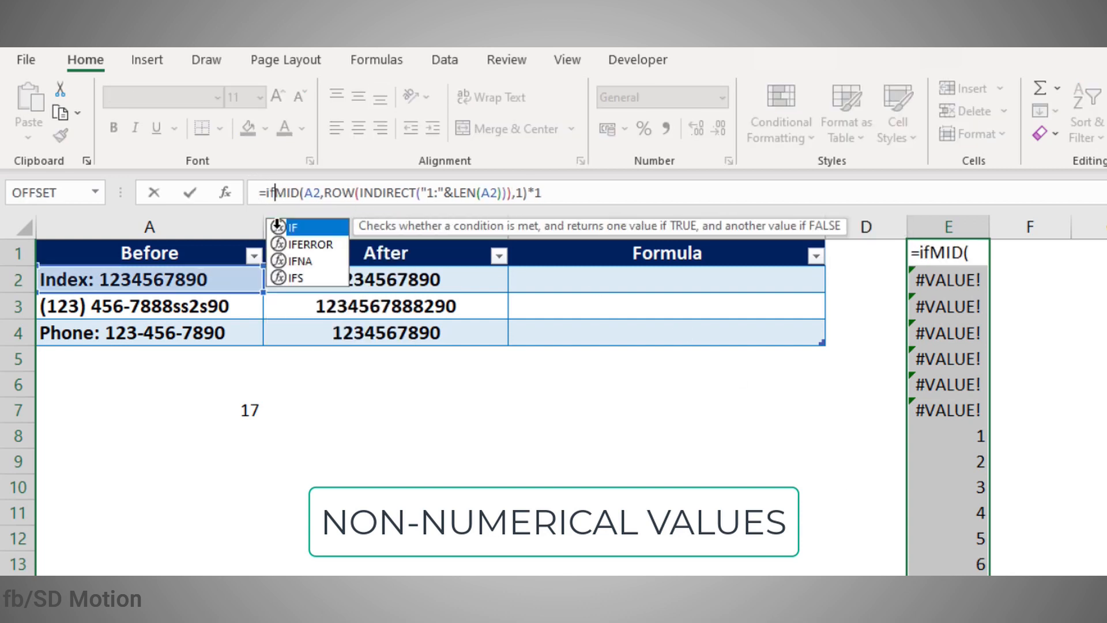
pyautogui.doubleClick(277, 226)
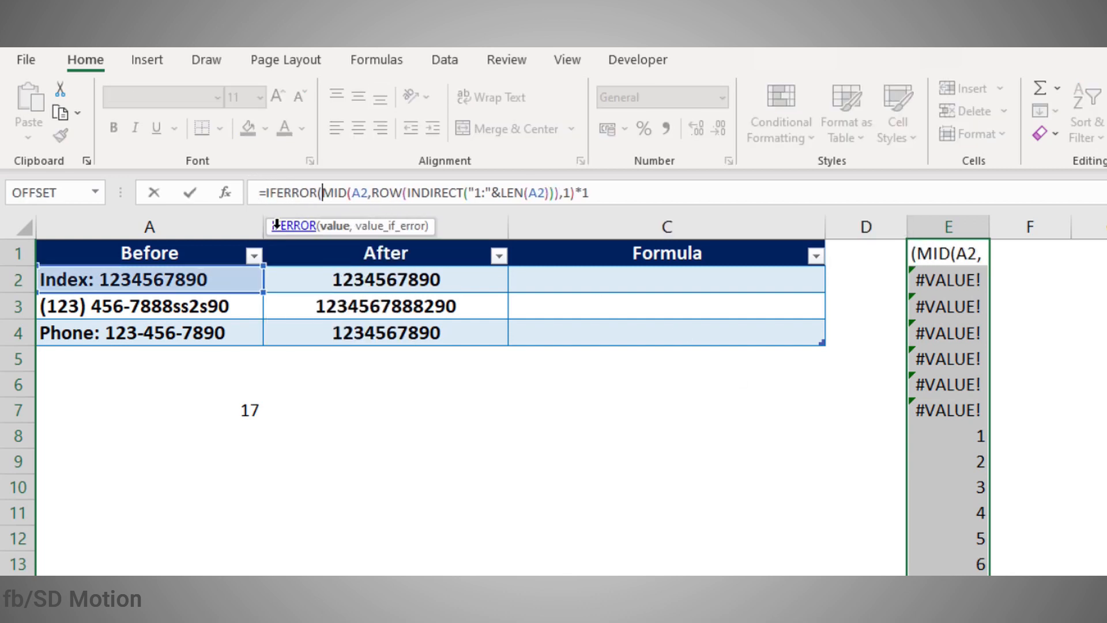
pyautogui.click(650, 195)
pyautogui.write(',"')
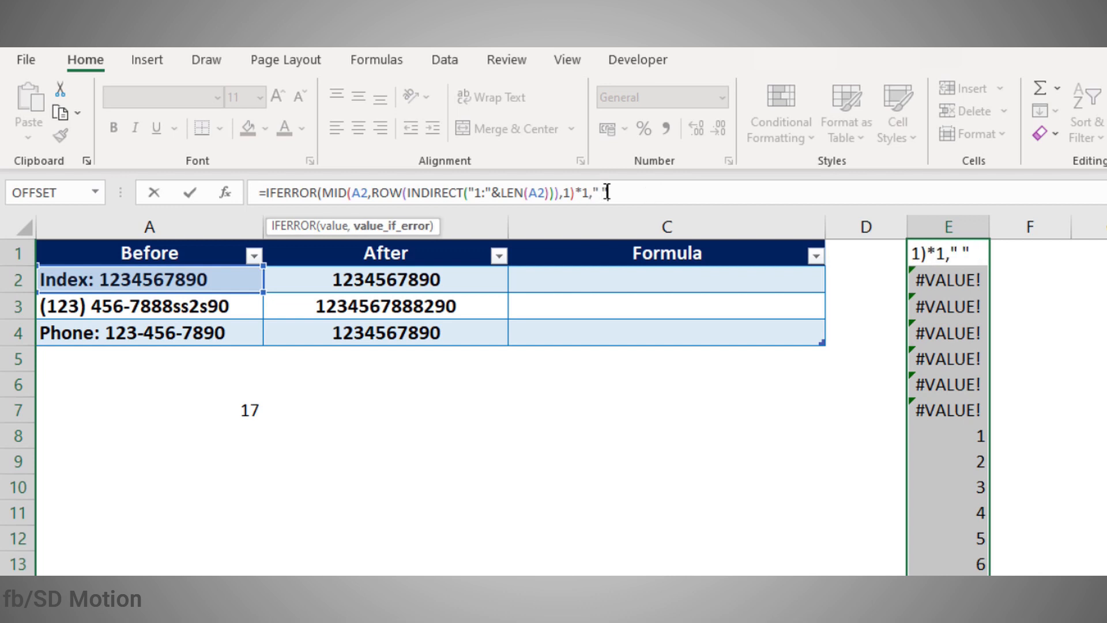
pyautogui.write(' ")')
pyautogui.hotkey('ctrl', 'shift', 'Return')
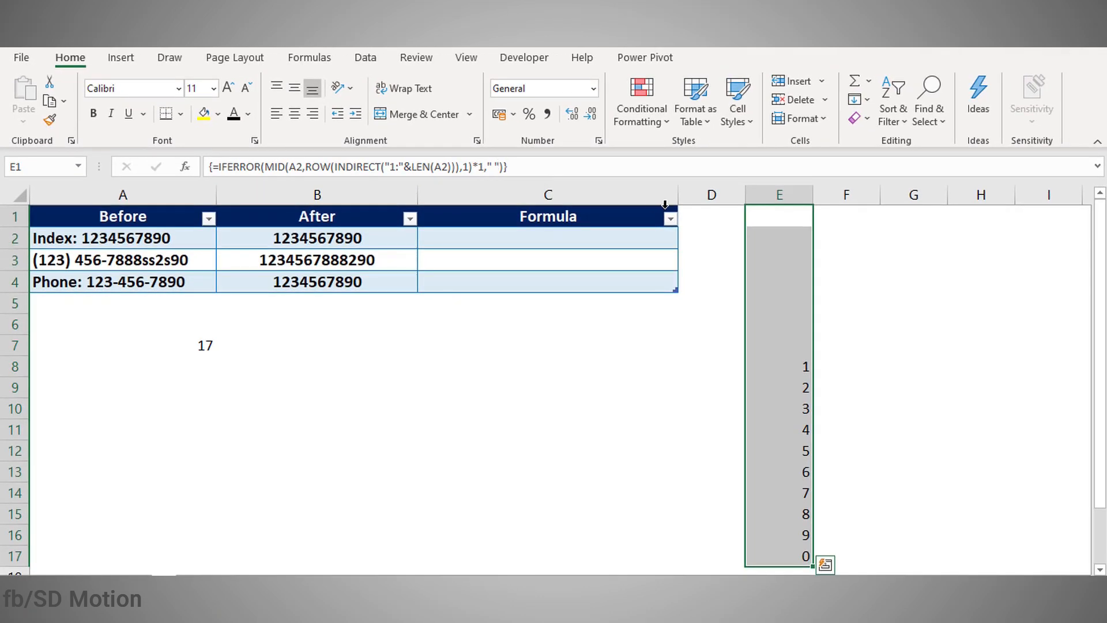
pyautogui.moveTo(775, 362); pyautogui.dragTo(774, 550)
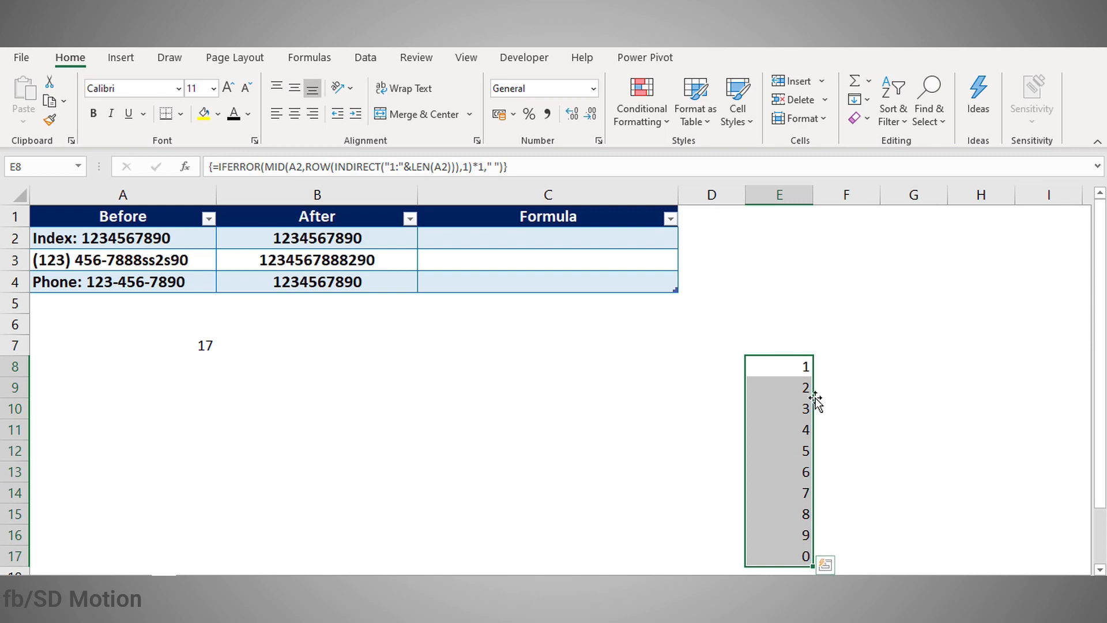
pyautogui.click(783, 222)
pyautogui.keyDown('shift'); pyautogui.click(809, 557); pyautogui.keyUp('shift')
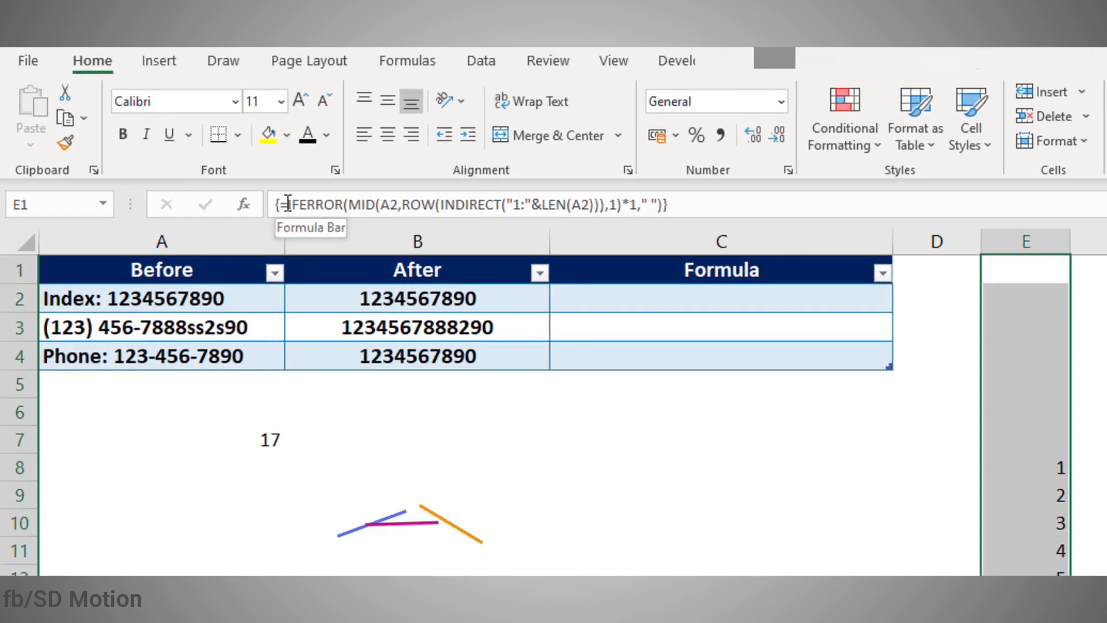
# Step: Insert TEXTJOIN at the start of the array formula, removing a stray @ and quote mark
pyautogui.click(288, 204)
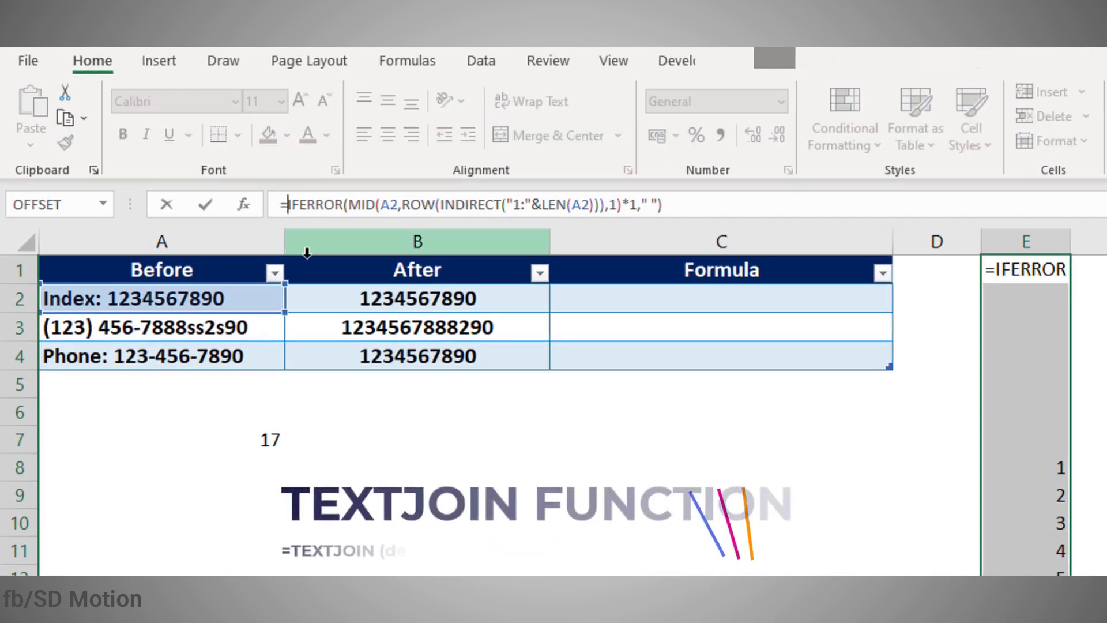
pyautogui.write('text')
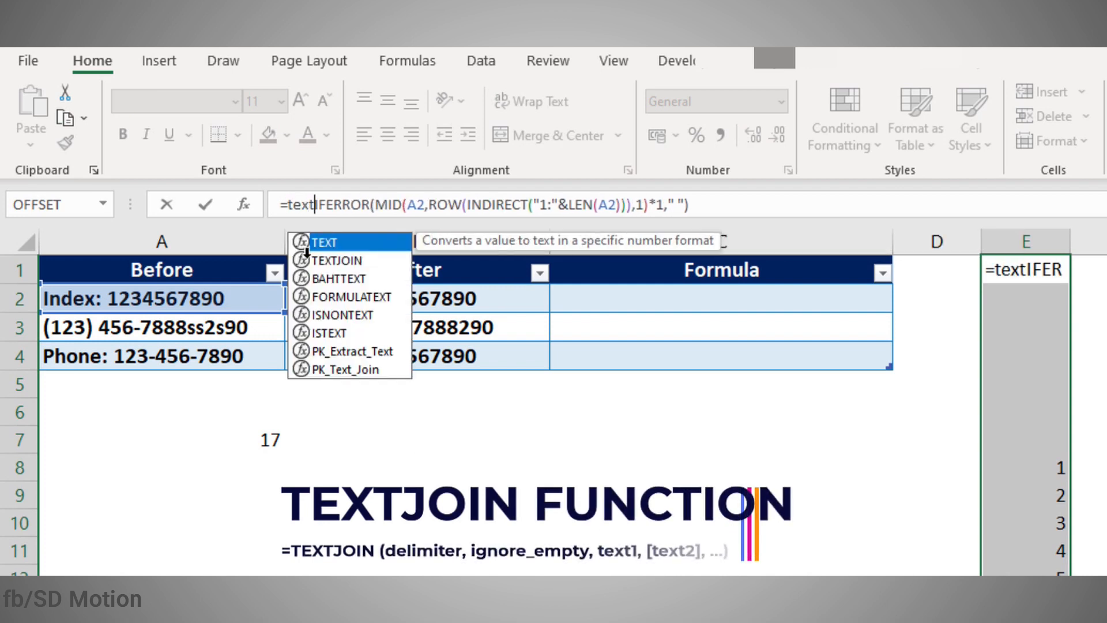
pyautogui.press('Down')
pyautogui.press('Tab')
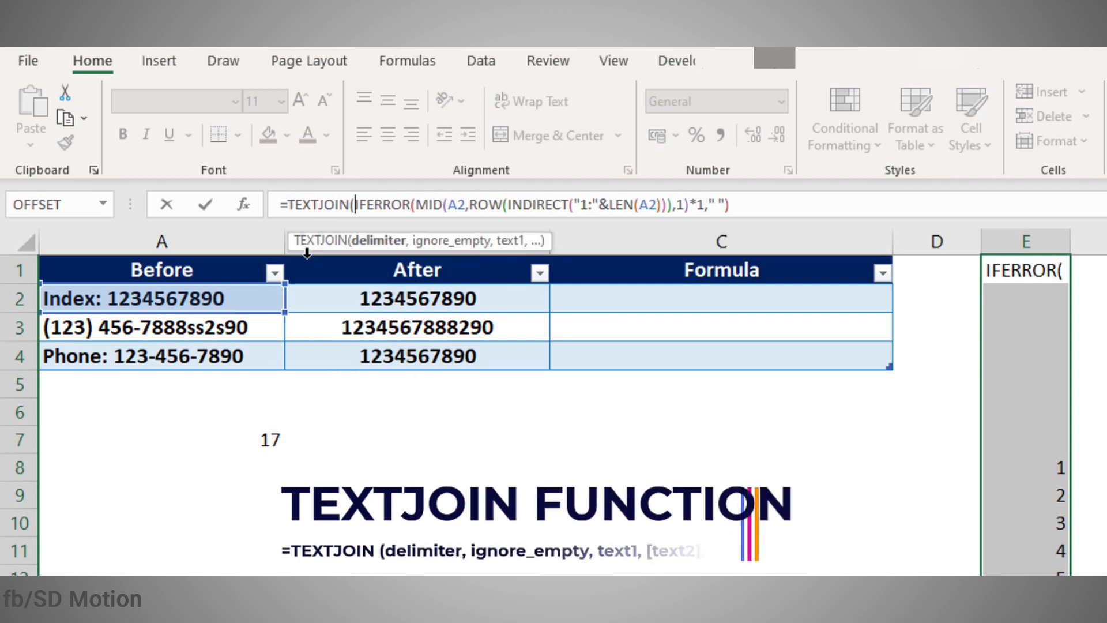
pyautogui.write('@')
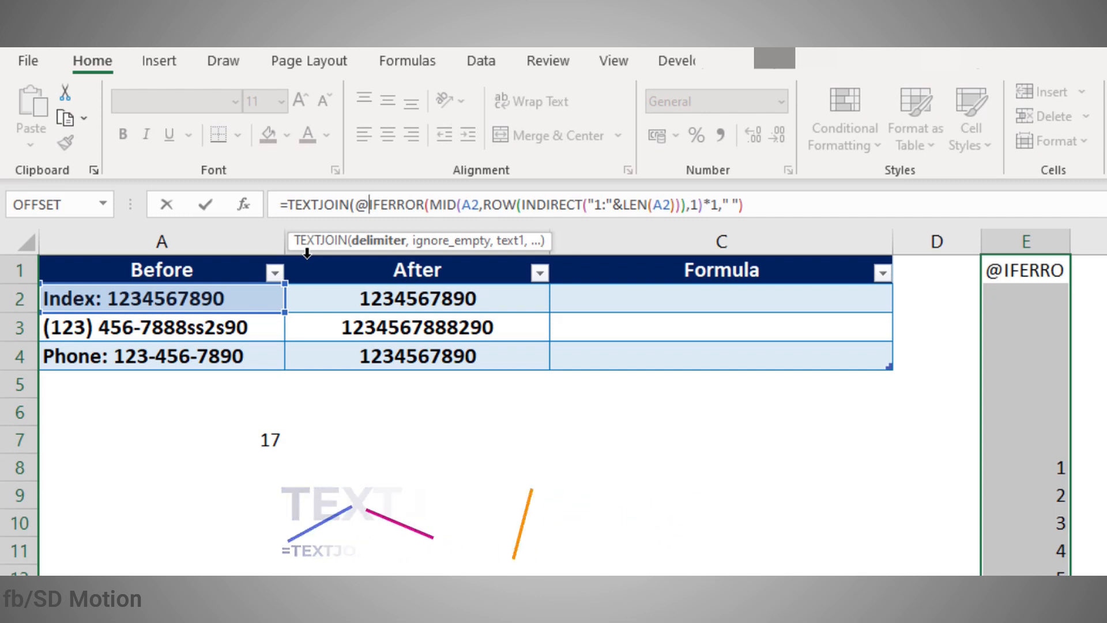
pyautogui.press('BackSpace')
pyautogui.write('"')
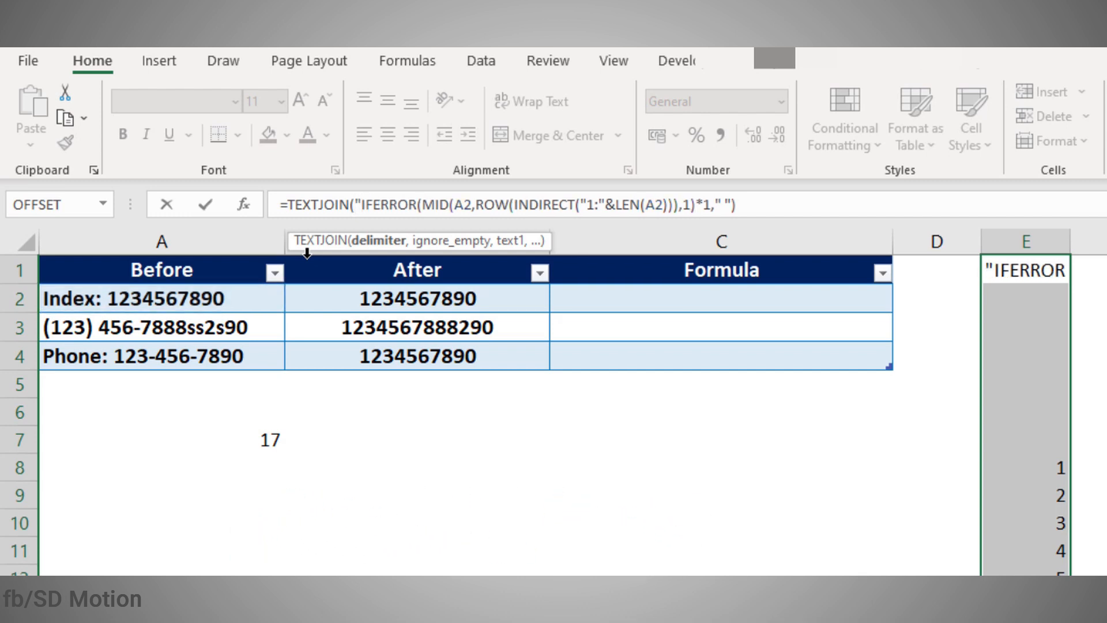
pyautogui.press('BackSpace')
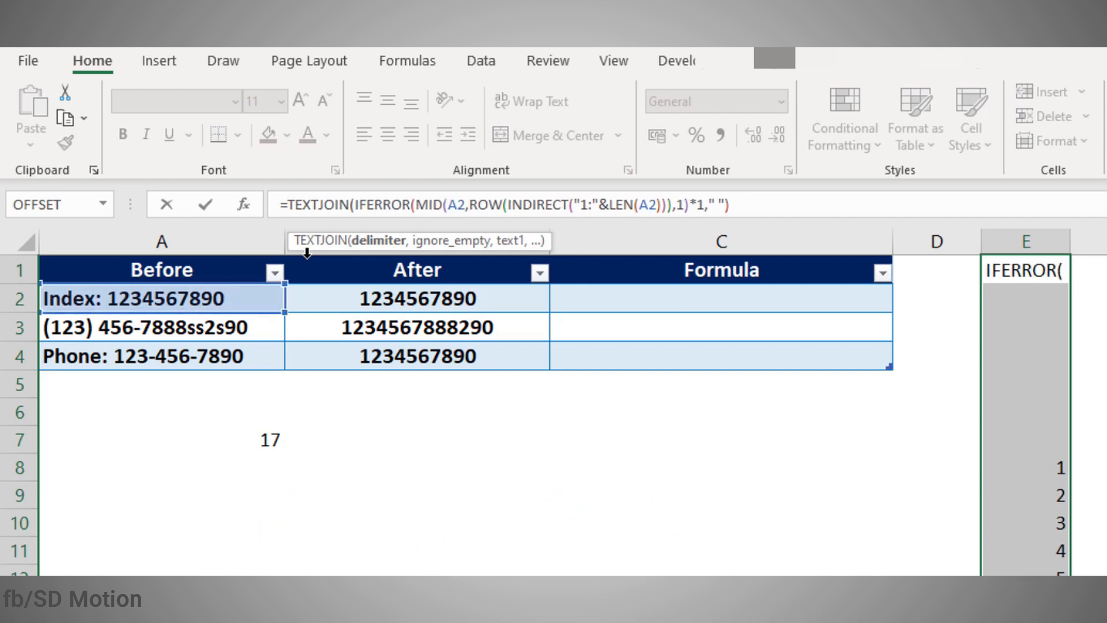
pyautogui.write(',')
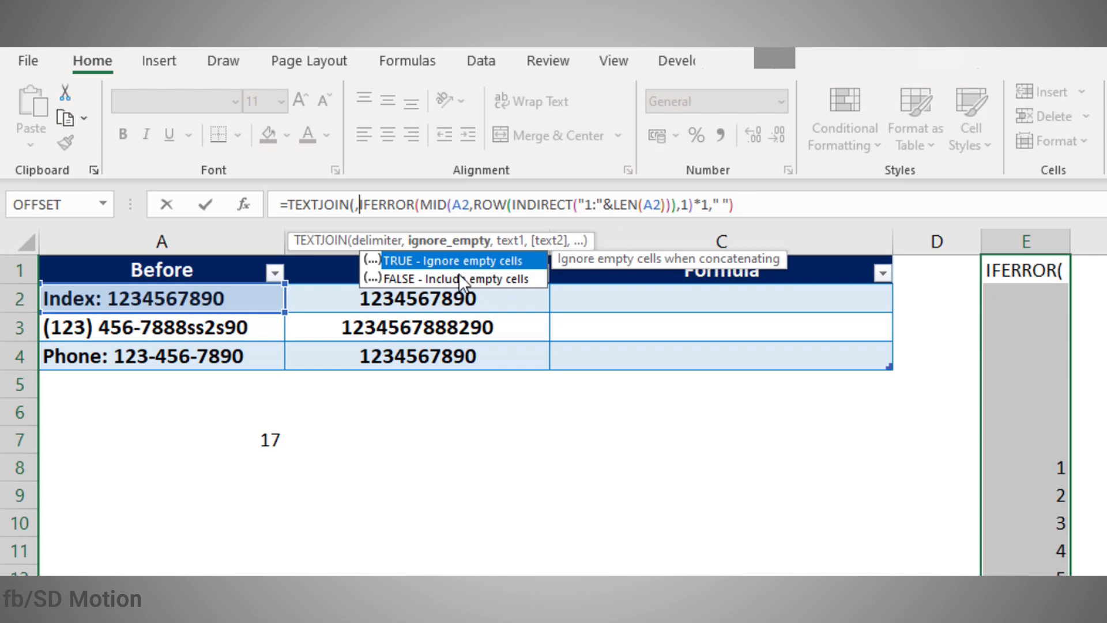
pyautogui.press('Tab')
pyautogui.write(',1')
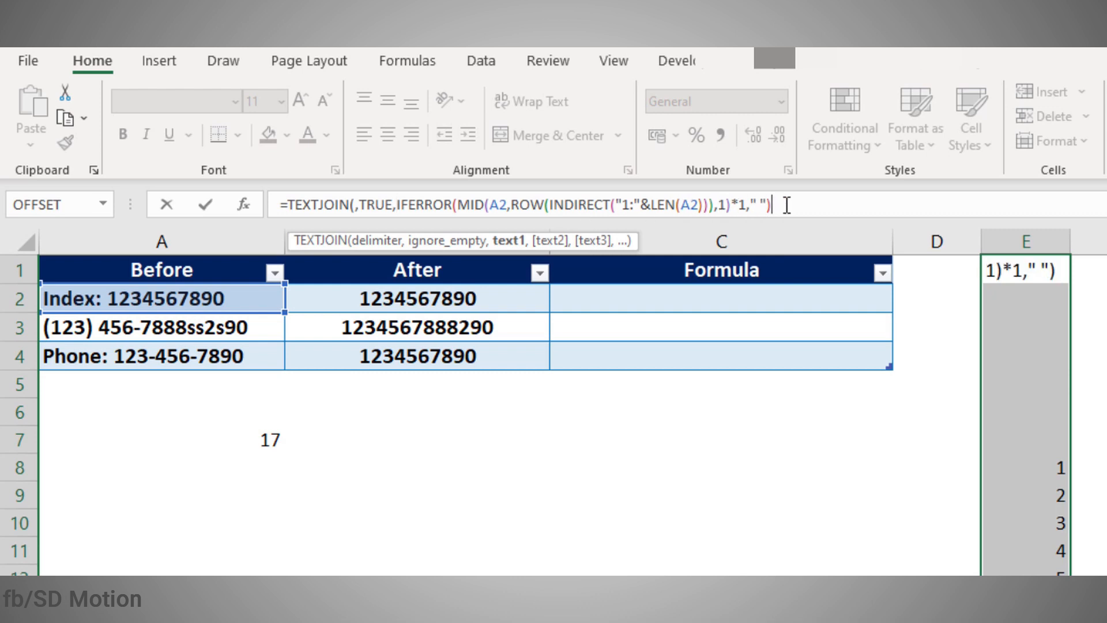
pyautogui.write(')')
pyautogui.hotkey('ctrl', 'shift', 'Return')
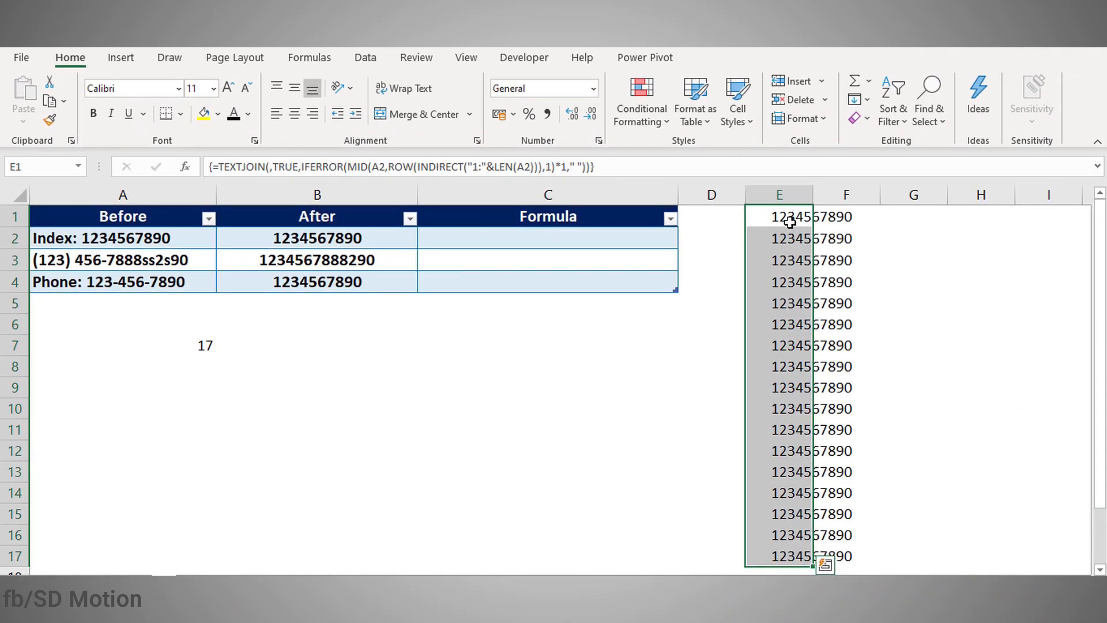
pyautogui.click(790, 221)
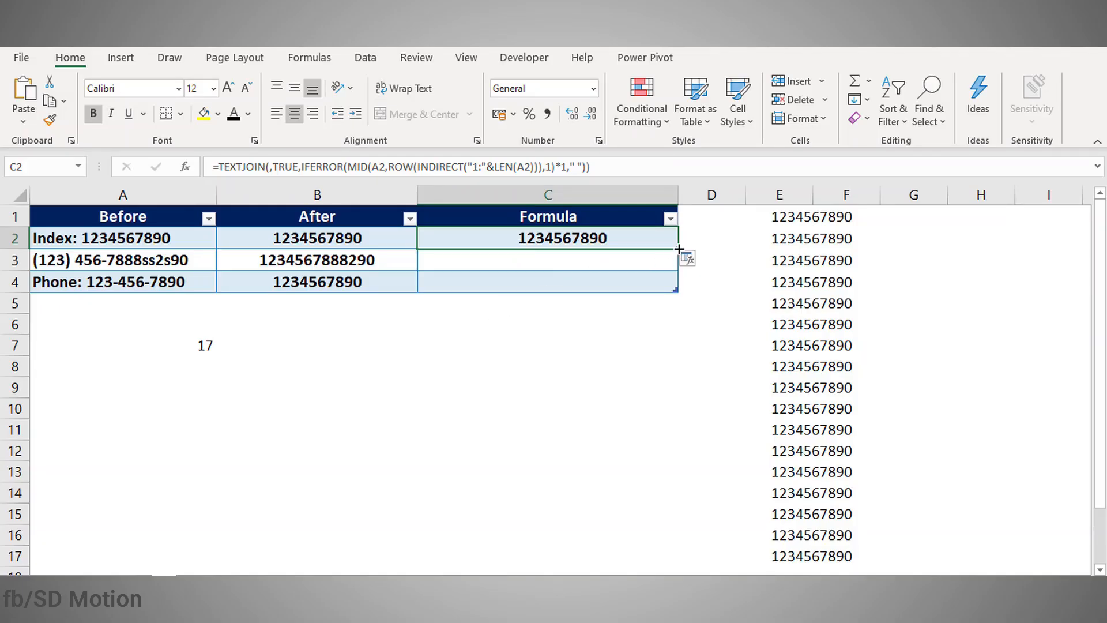
# Step: Fill the digit-extraction formula from C2 down to C4 and compare results with columns A and B
pyautogui.moveTo(680, 249); pyautogui.dragTo(680, 291)
pyautogui.click(604, 354)
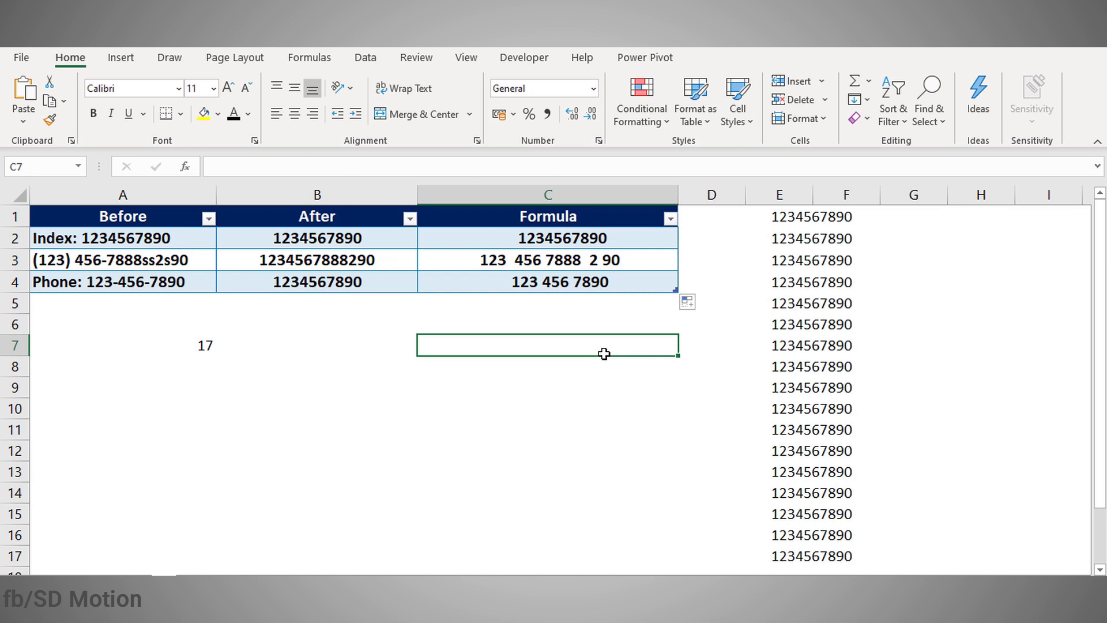
pyautogui.click(496, 262)
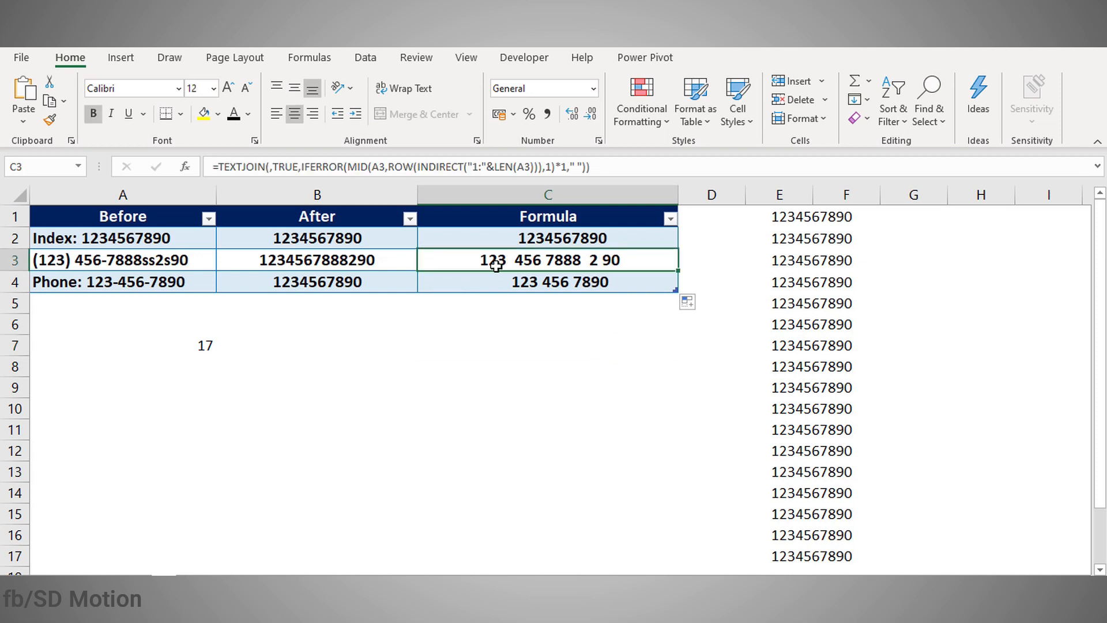
pyautogui.click(354, 260)
pyautogui.click(155, 277)
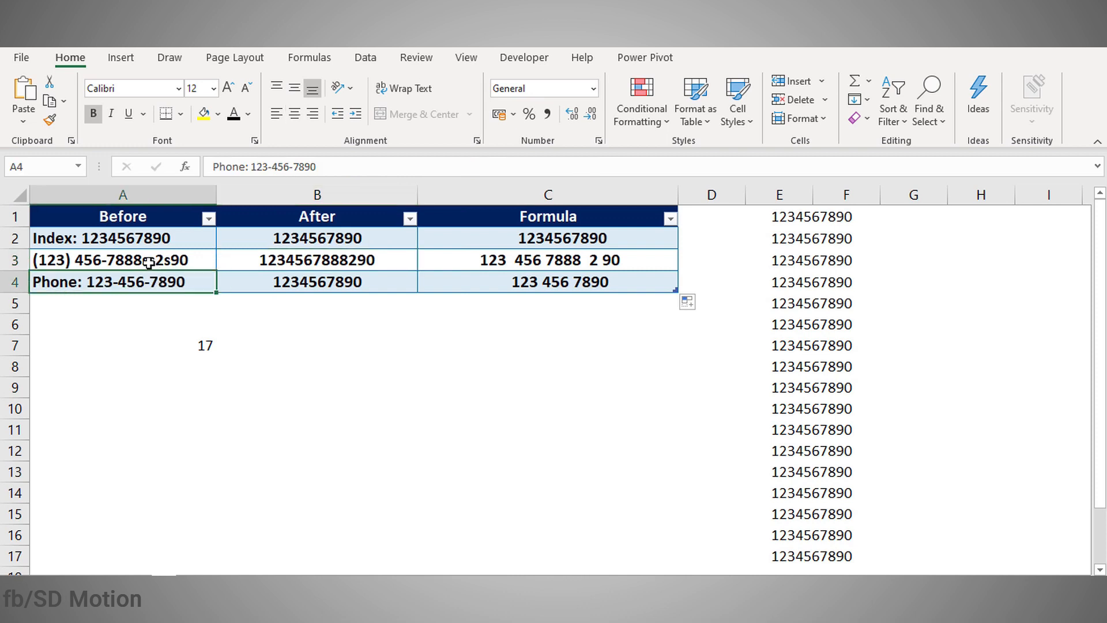
pyautogui.click(149, 267)
pyautogui.click(150, 278)
pyautogui.click(546, 282)
# Step: Add the stray letters 'sss' into A4's phone text twice to test the formula
pyautogui.doubleClick(195, 280)
pyautogui.write('sss')
pyautogui.click(226, 345)
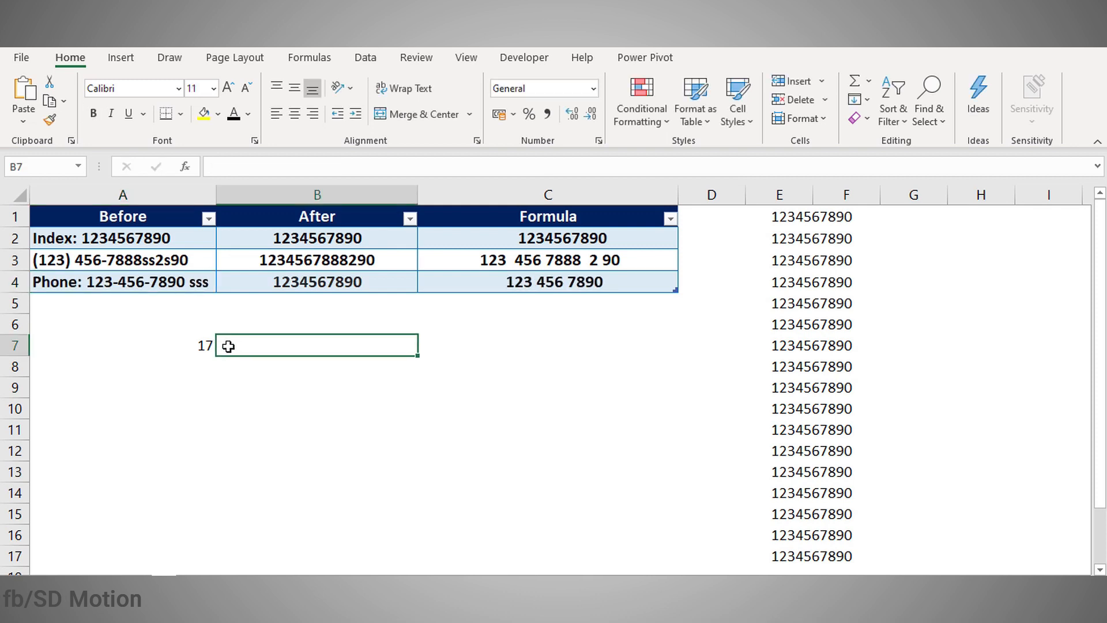
pyautogui.click(203, 279)
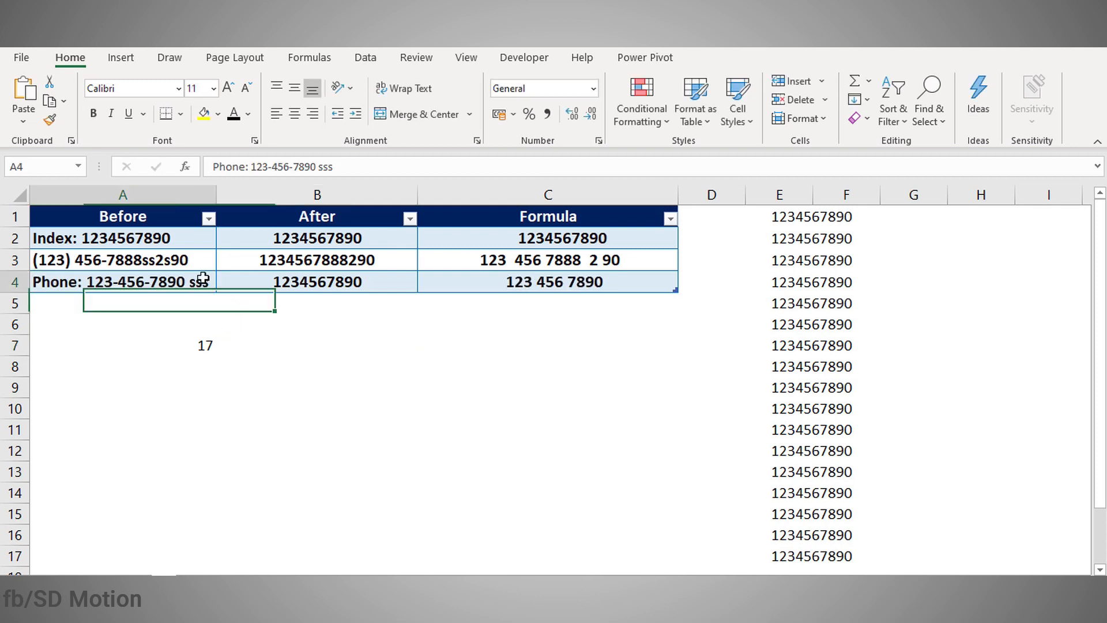
pyautogui.doubleClick(138, 282)
pyautogui.write('sss')
pyautogui.click(206, 344)
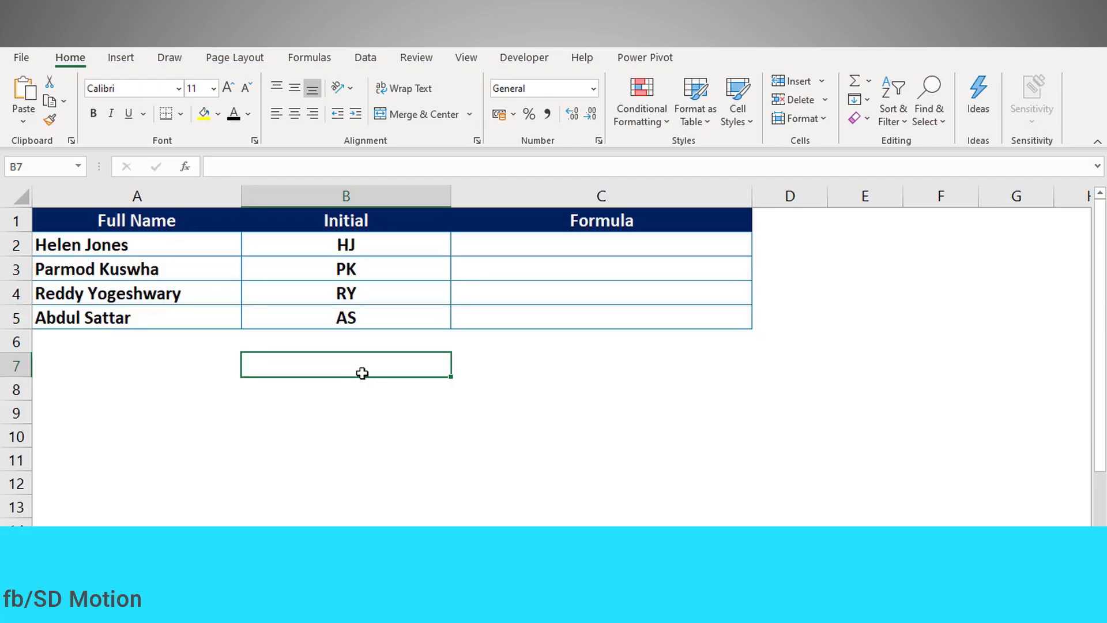
# Step: Look over the full names in A2:A4 and the reference formula text in A7
pyautogui.click(346, 400)
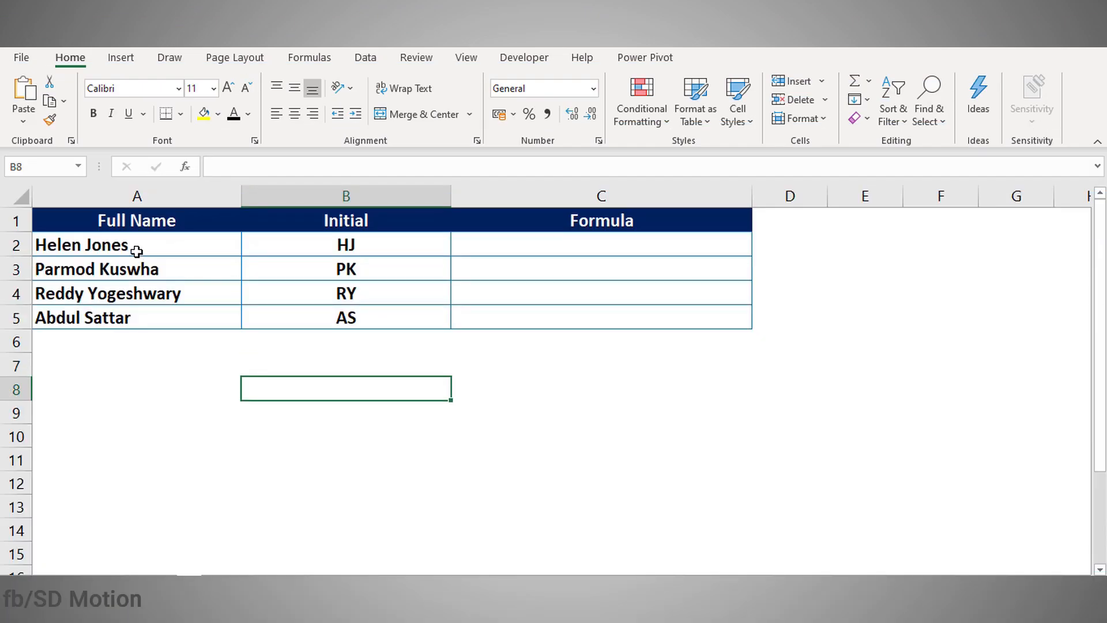
pyautogui.click(137, 250)
pyautogui.click(142, 265)
pyautogui.click(141, 294)
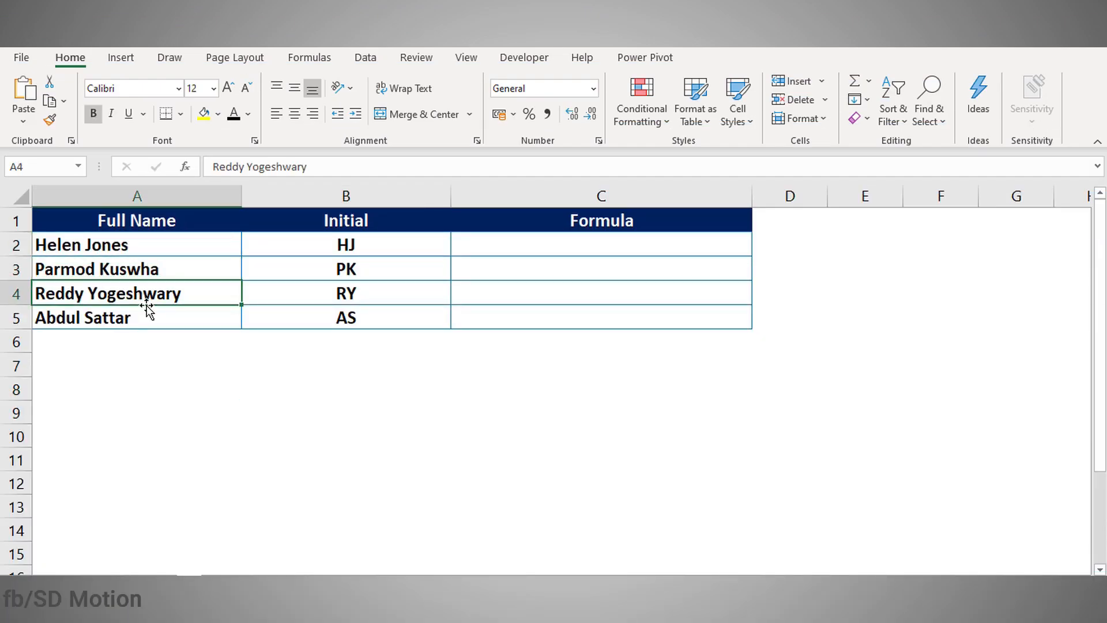
pyautogui.click(215, 359)
# Step: Enter =LEFT(A2,1) in C2 so it returns the first initial H
pyautogui.click(176, 341)
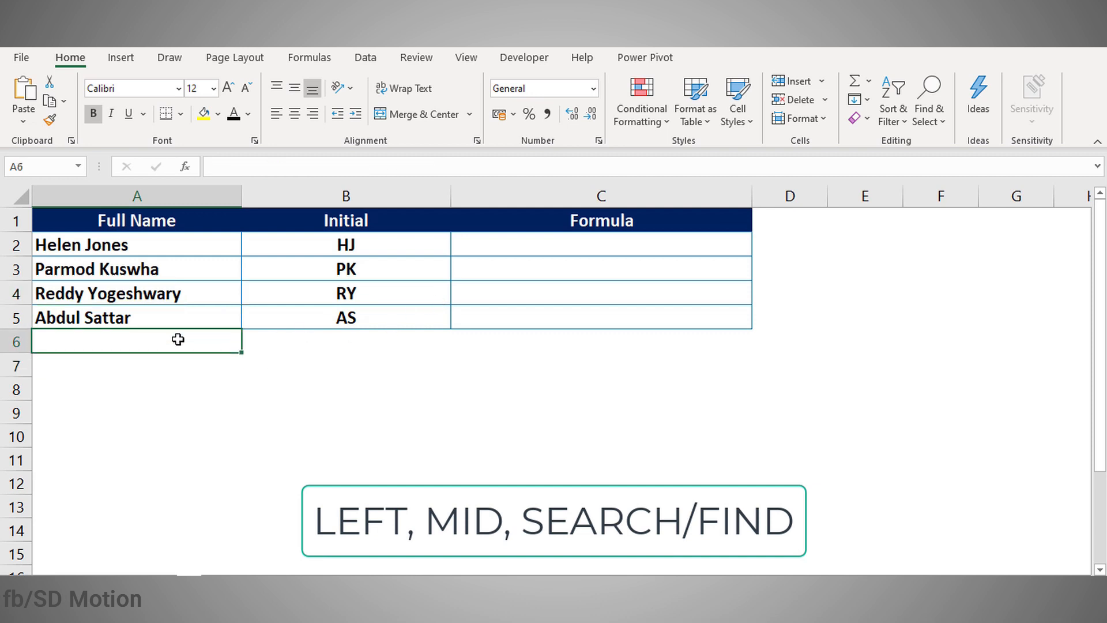
pyautogui.click(498, 247)
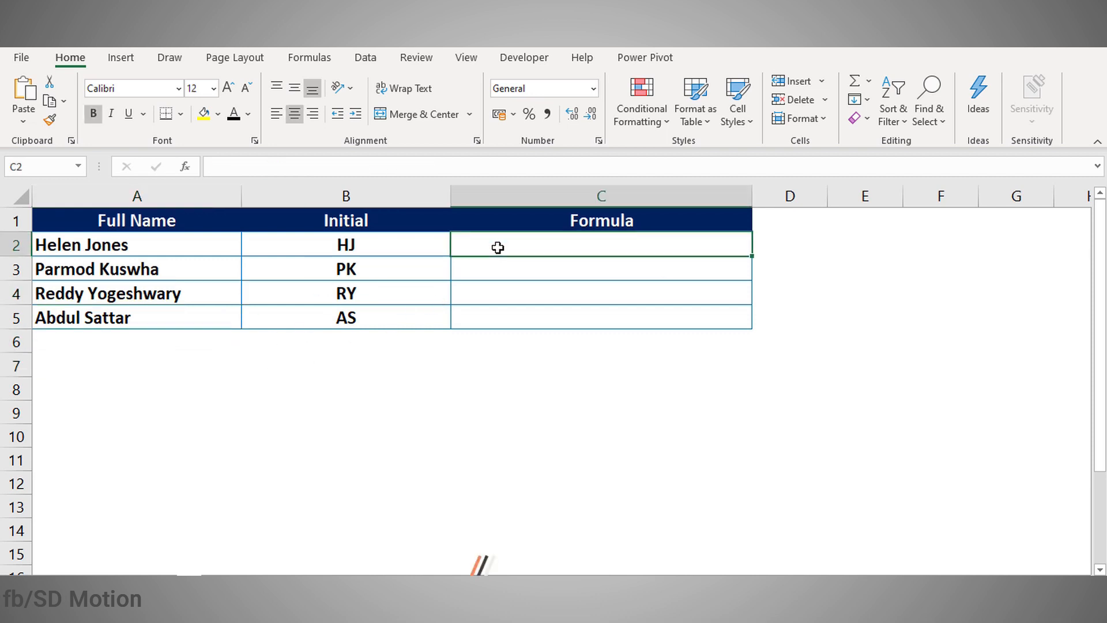
pyautogui.write('=')
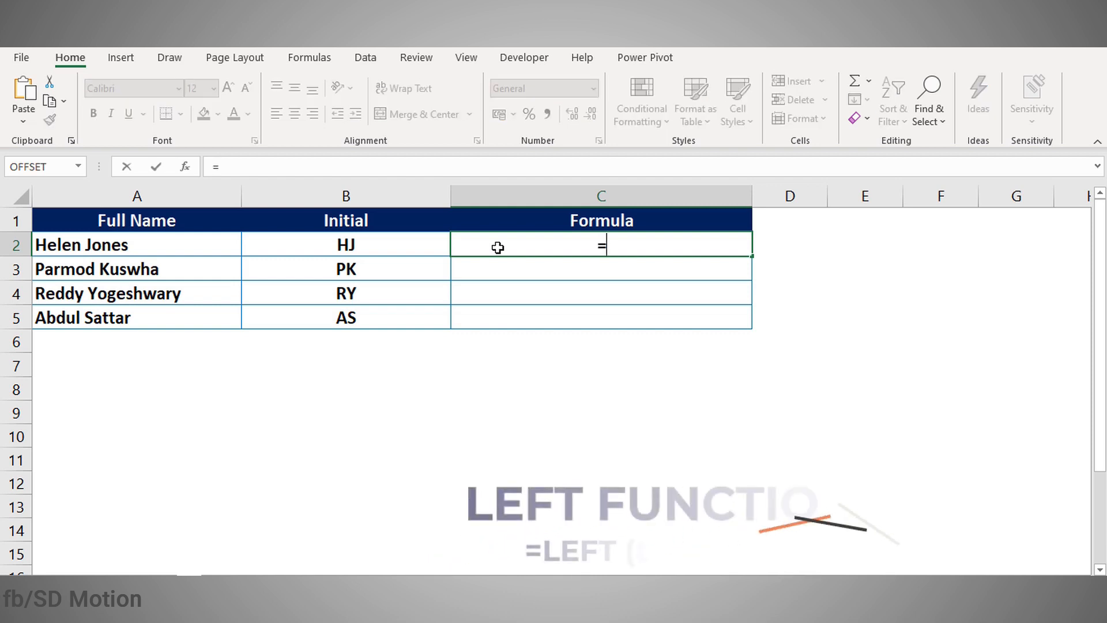
pyautogui.write('lef')
pyautogui.press('Tab')
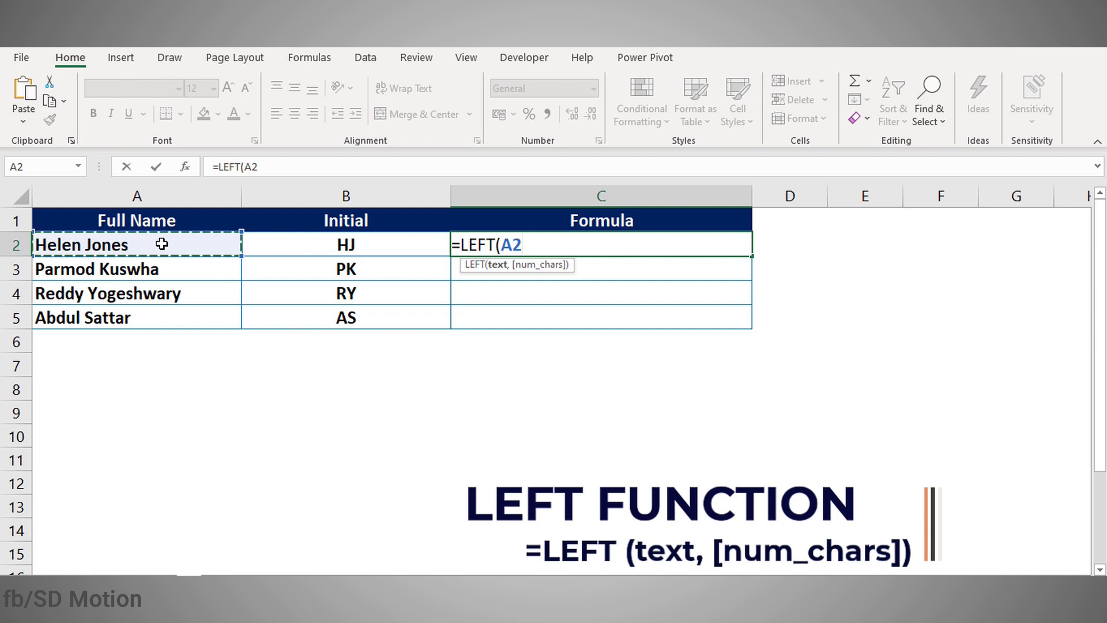
pyautogui.write(',1')
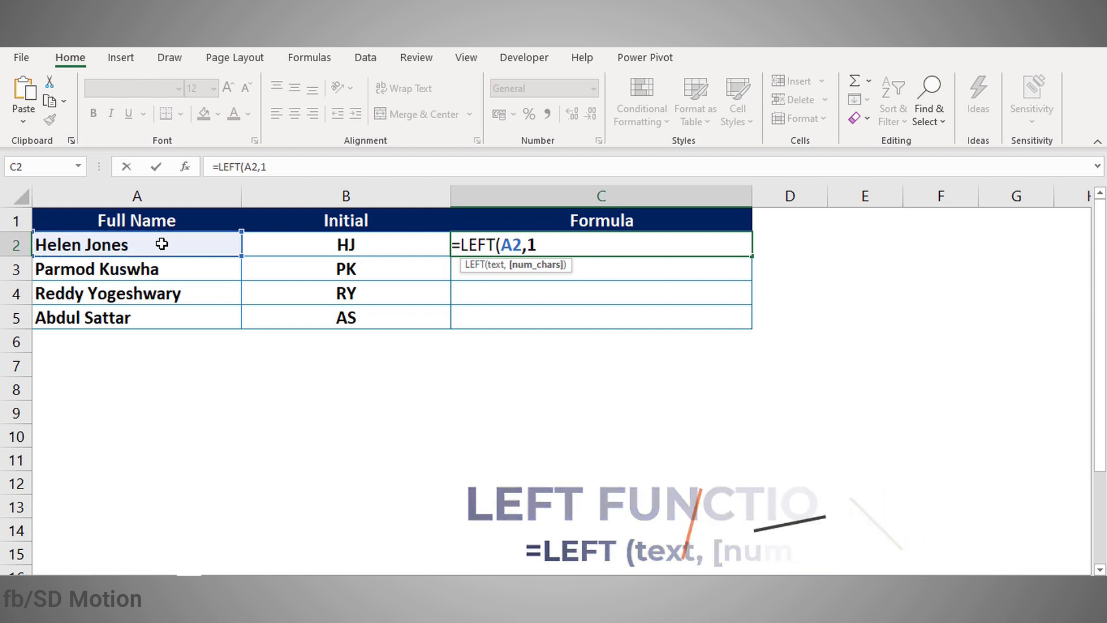
pyautogui.write(')')
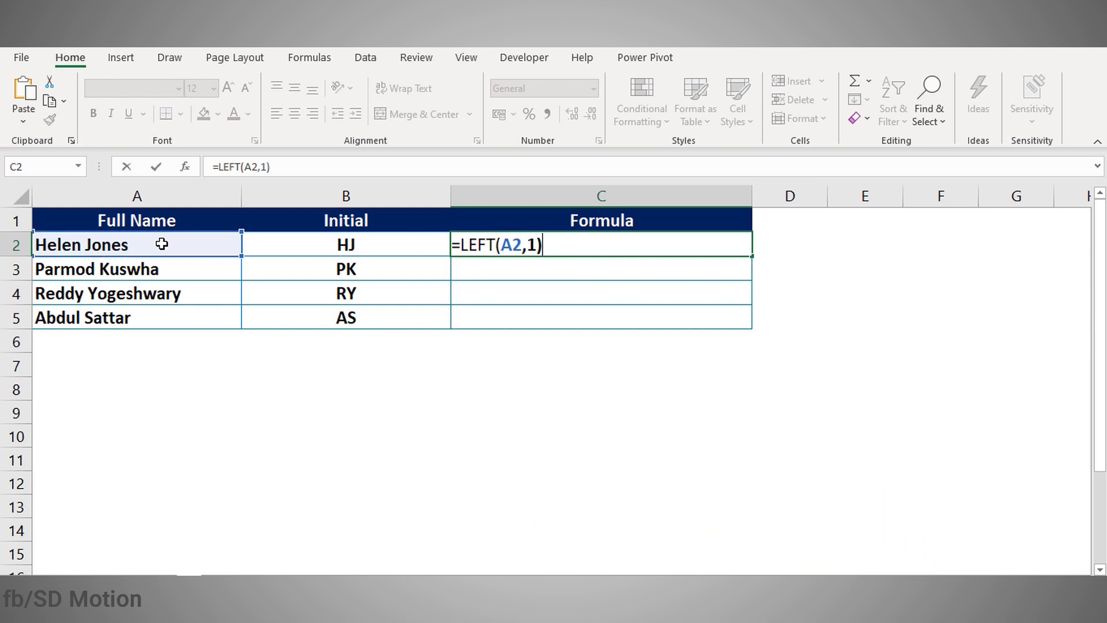
pyautogui.press('Return')
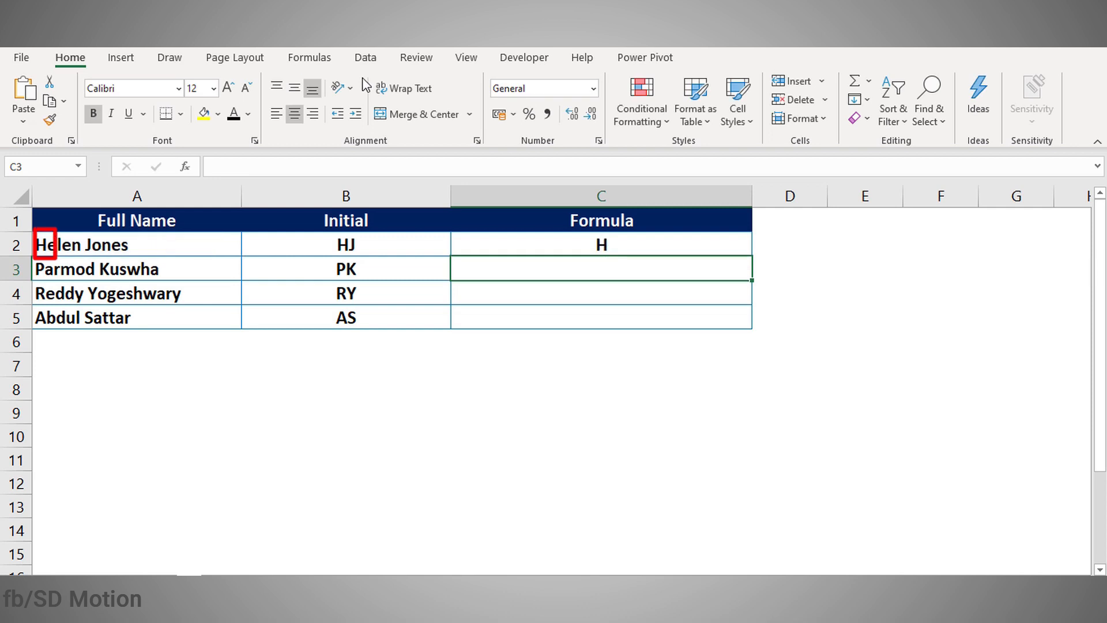
pyautogui.click(512, 242)
pyautogui.click(46, 242)
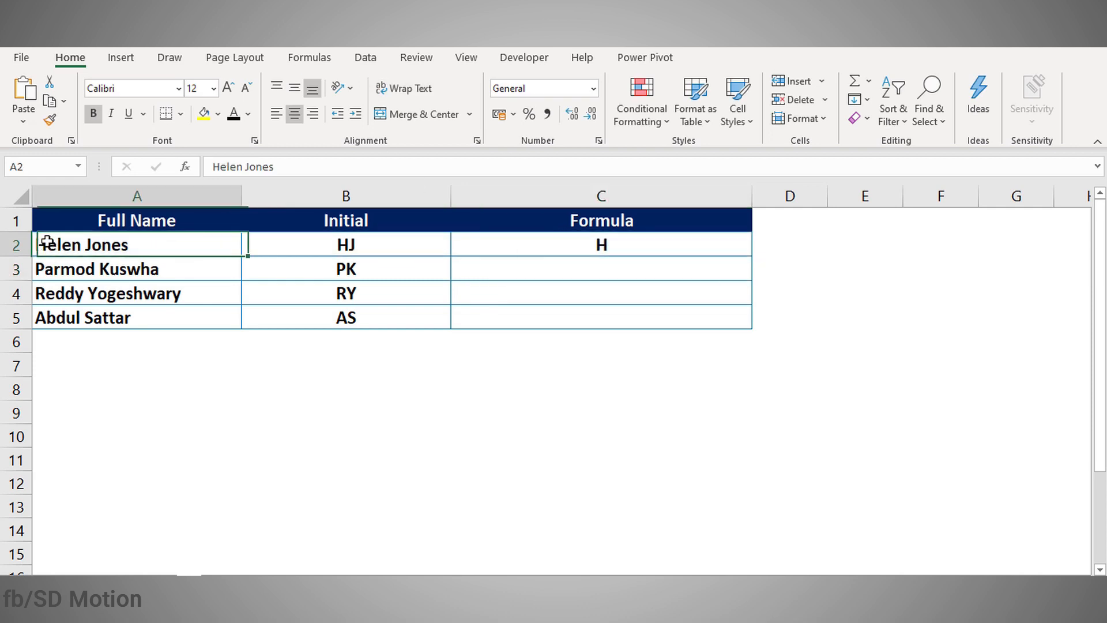
pyautogui.click(569, 237)
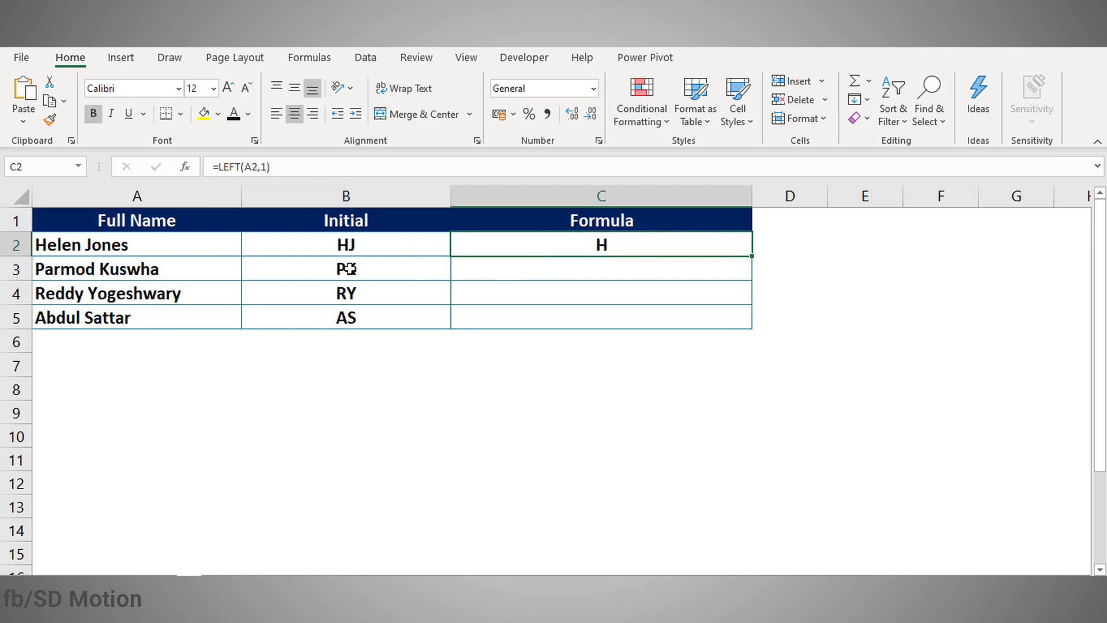
pyautogui.click(508, 357)
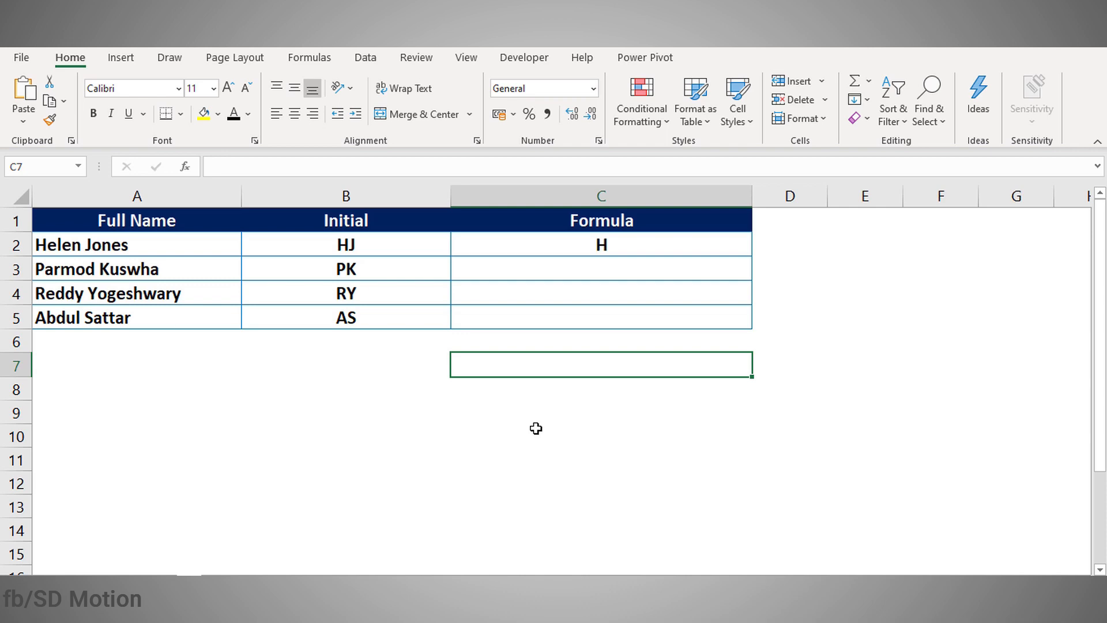
# Step: Enter =SEARCH(" ",A2,1) in C7 to locate the space in the first full name
pyautogui.click(83, 242)
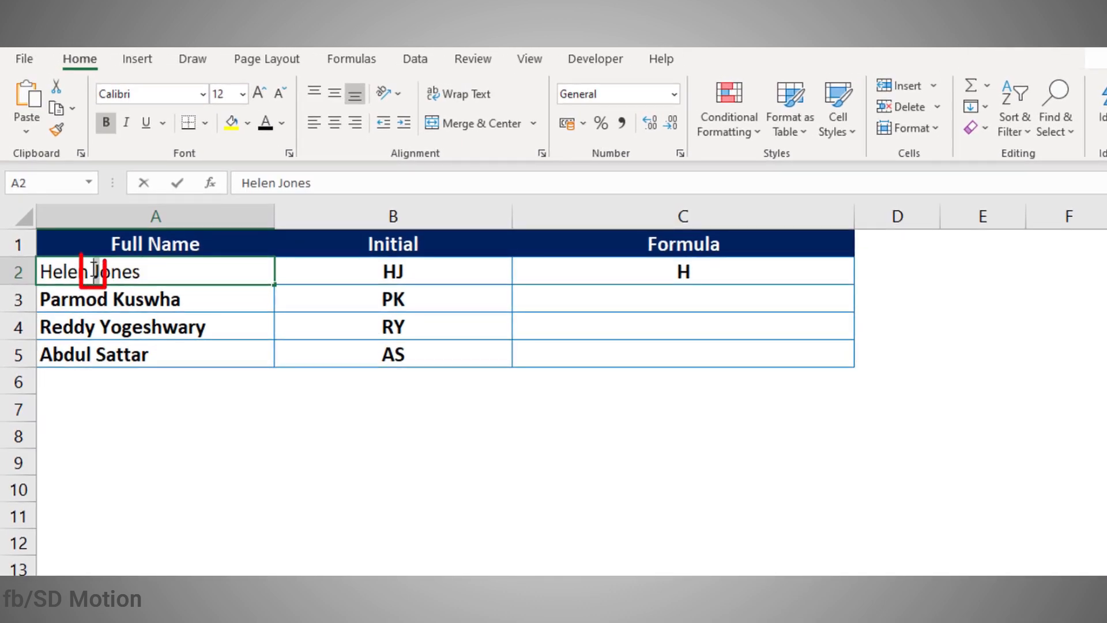
pyautogui.click(247, 410)
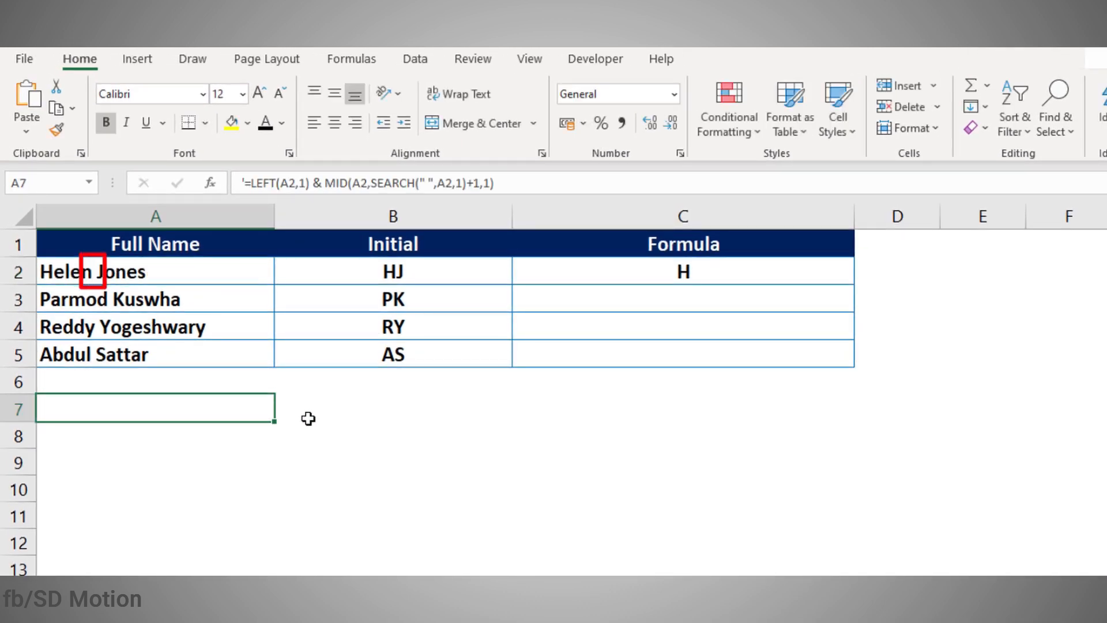
pyautogui.click(675, 404)
pyautogui.write('=se')
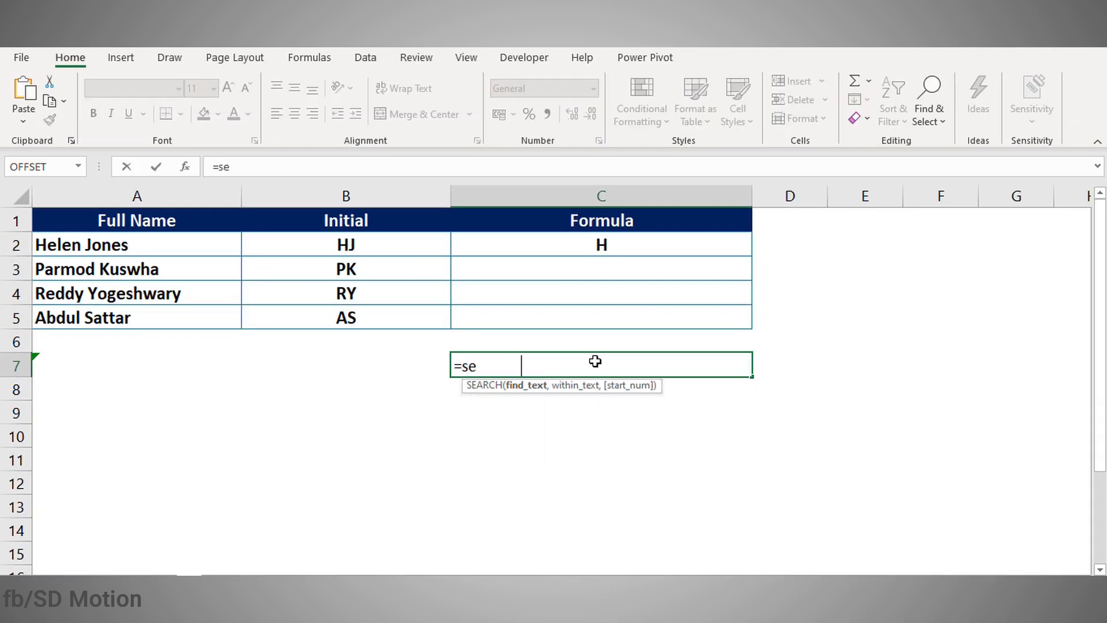
pyautogui.press('Tab')
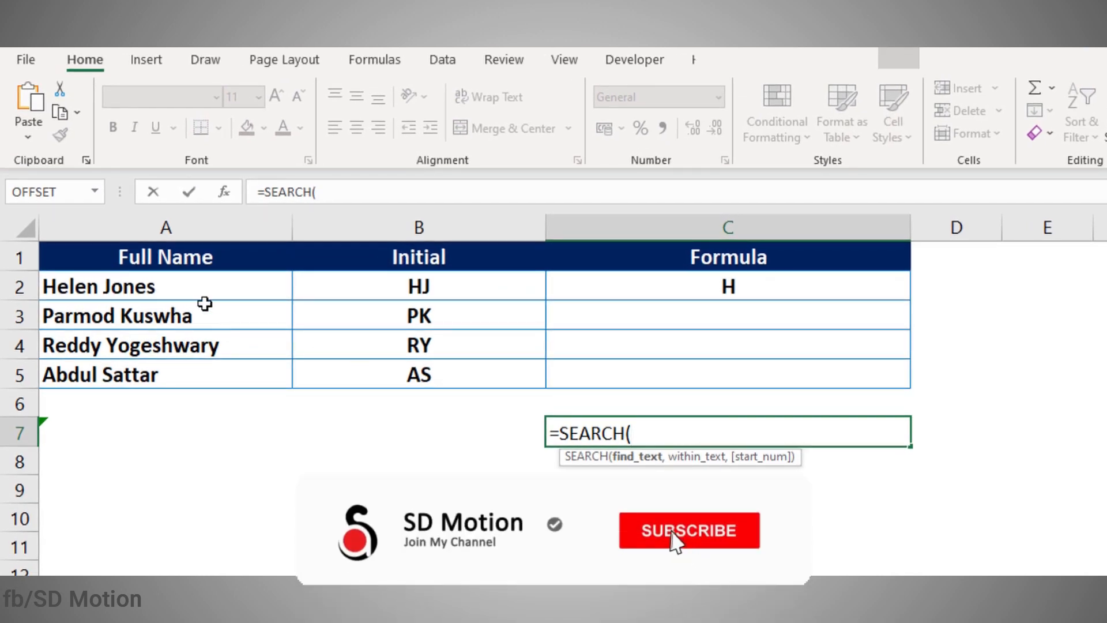
pyautogui.write('"')
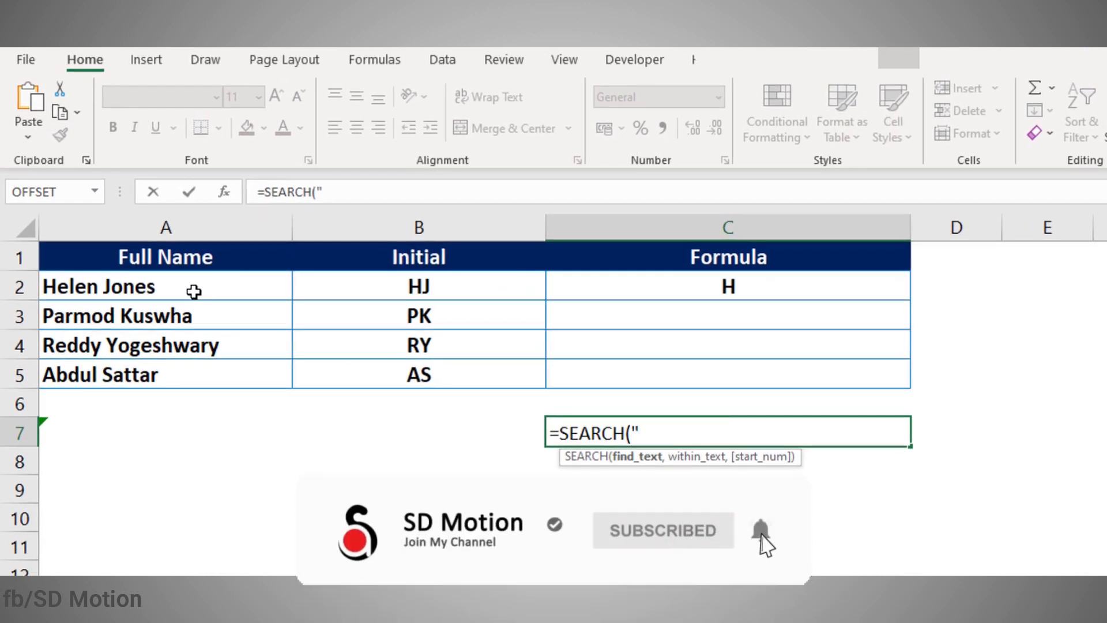
pyautogui.write(' ",')
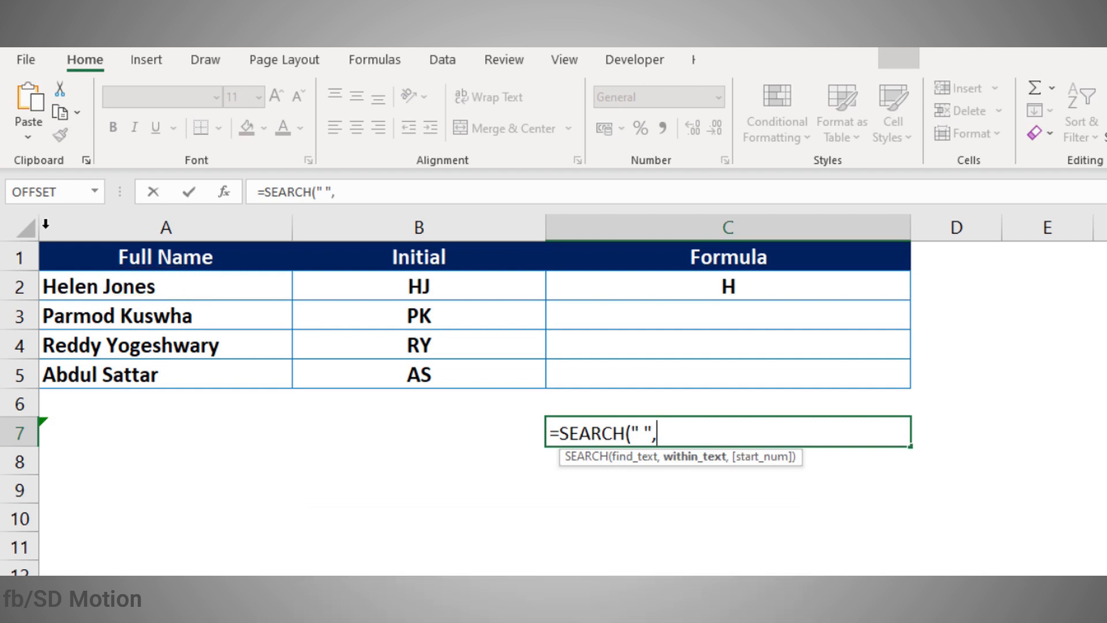
pyautogui.click(92, 286)
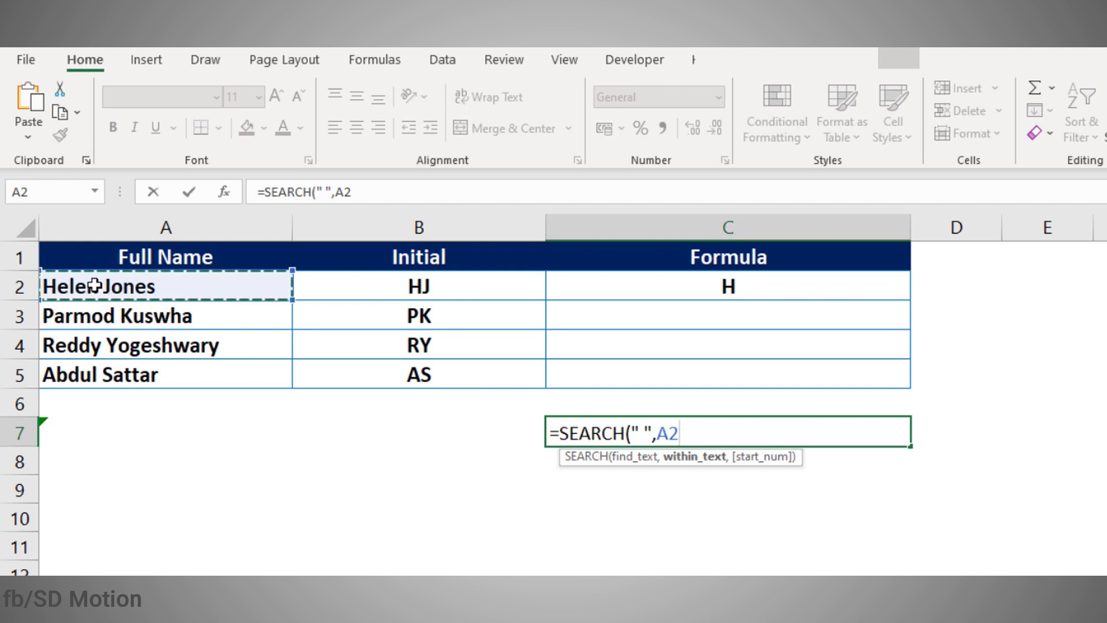
pyautogui.write(',1')
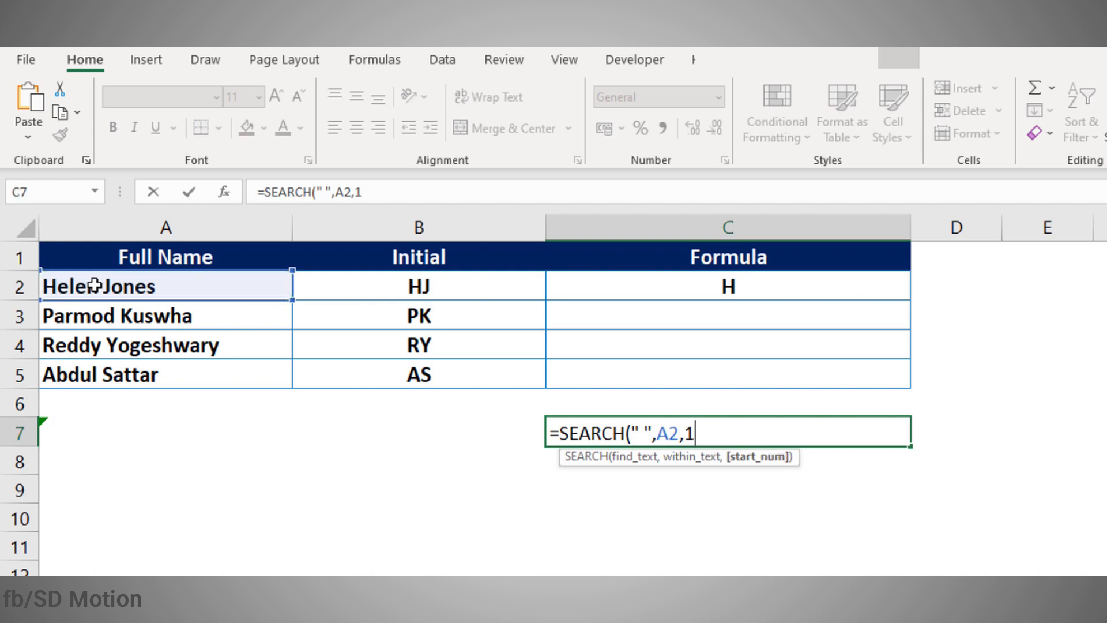
pyautogui.write(')')
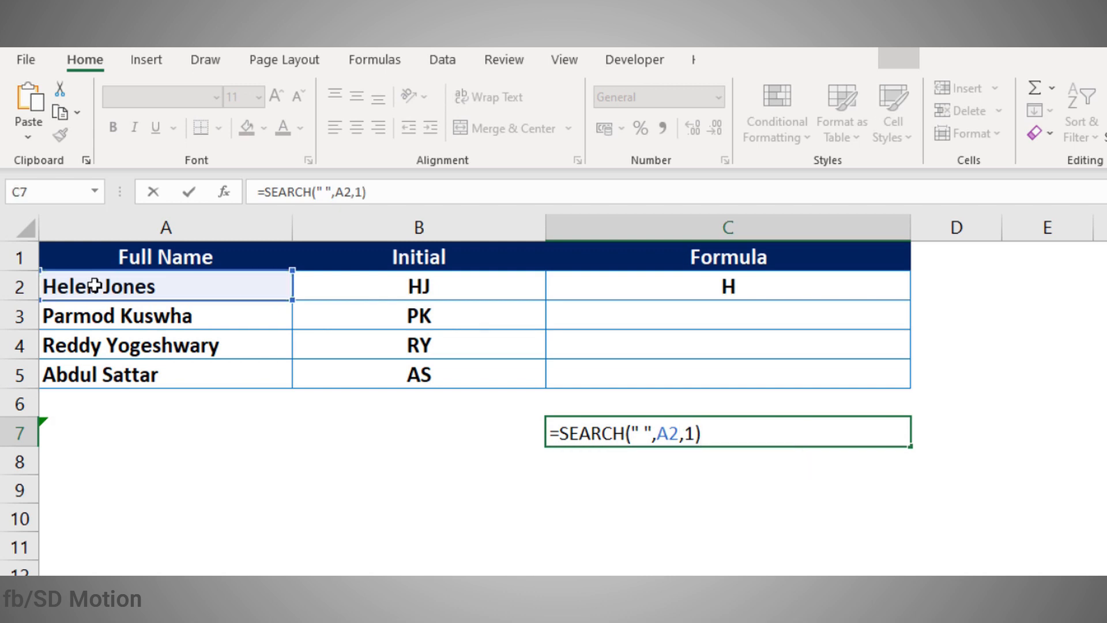
pyautogui.press('Return')
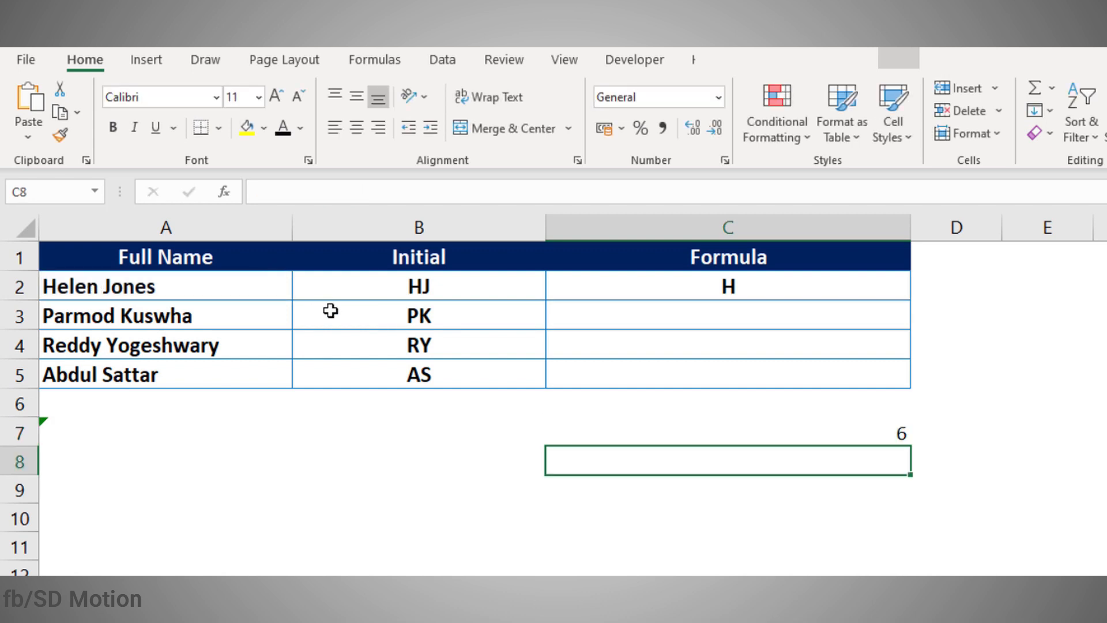
# Step: Compare C7's result of 6 with the space position in A2's full name
pyautogui.click(675, 424)
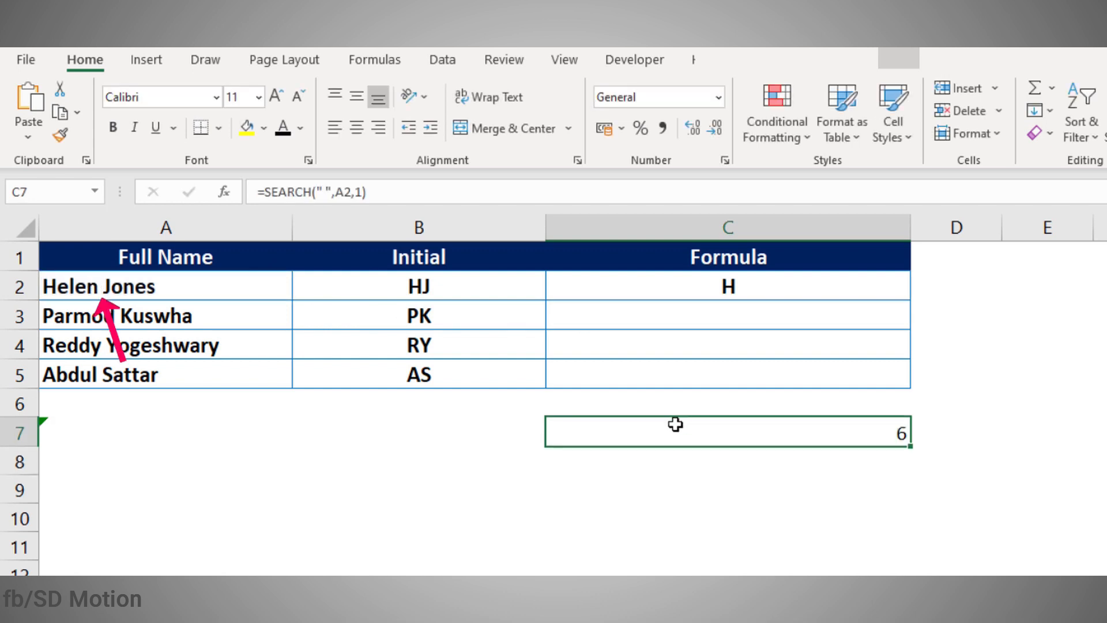
pyautogui.click(92, 286)
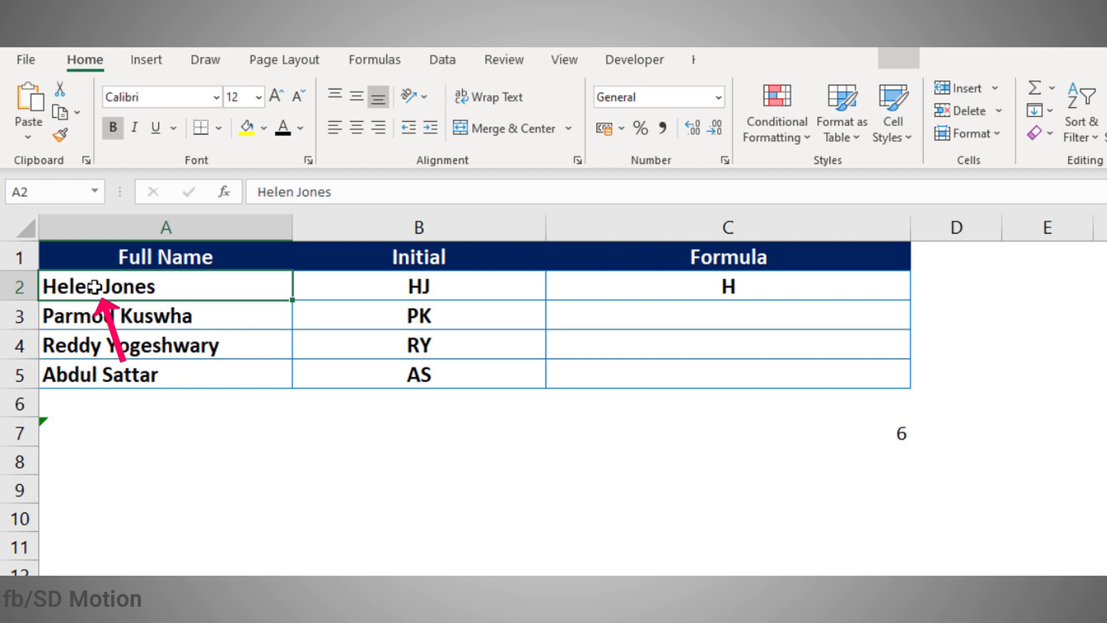
pyautogui.click(735, 489)
pyautogui.click(758, 428)
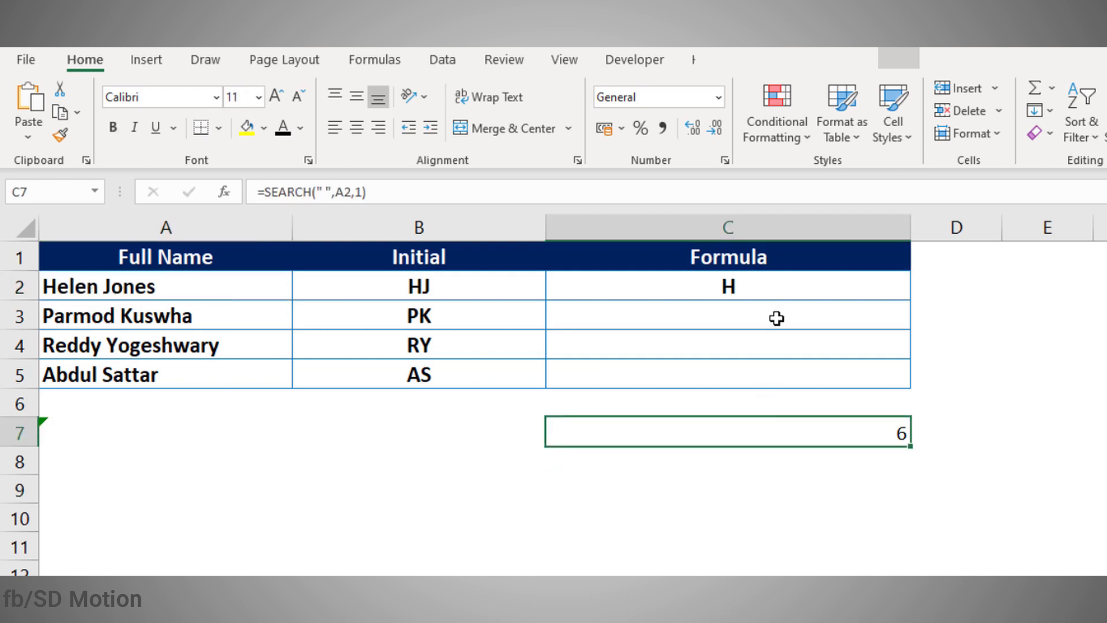
# Step: Append & MID(A2, to the LEFT formula in C2
pyautogui.click(729, 282)
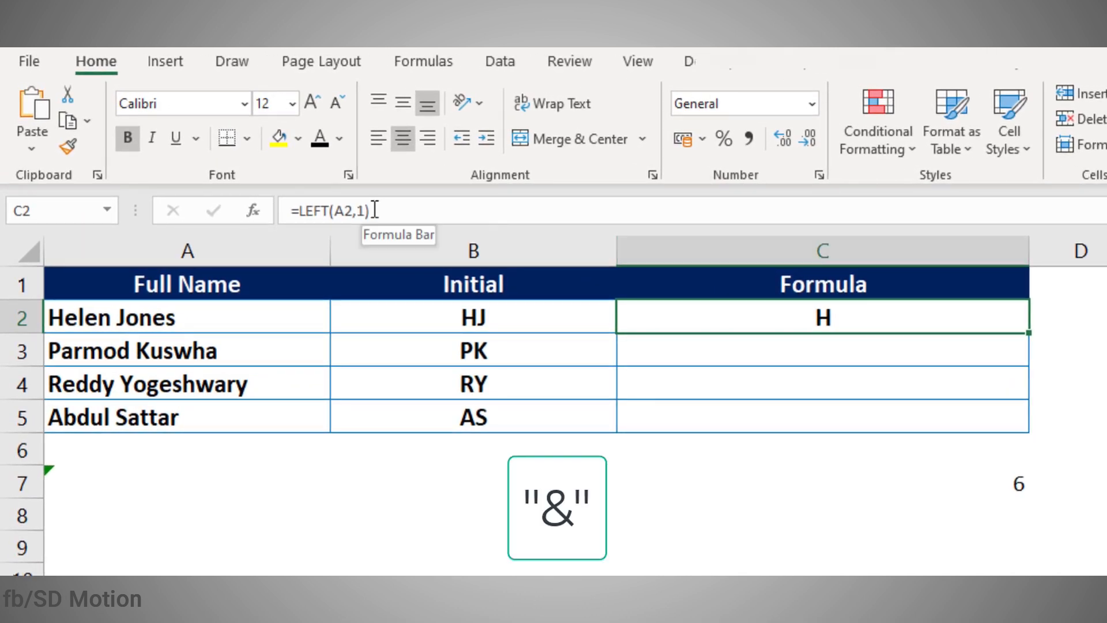
pyautogui.click(375, 211)
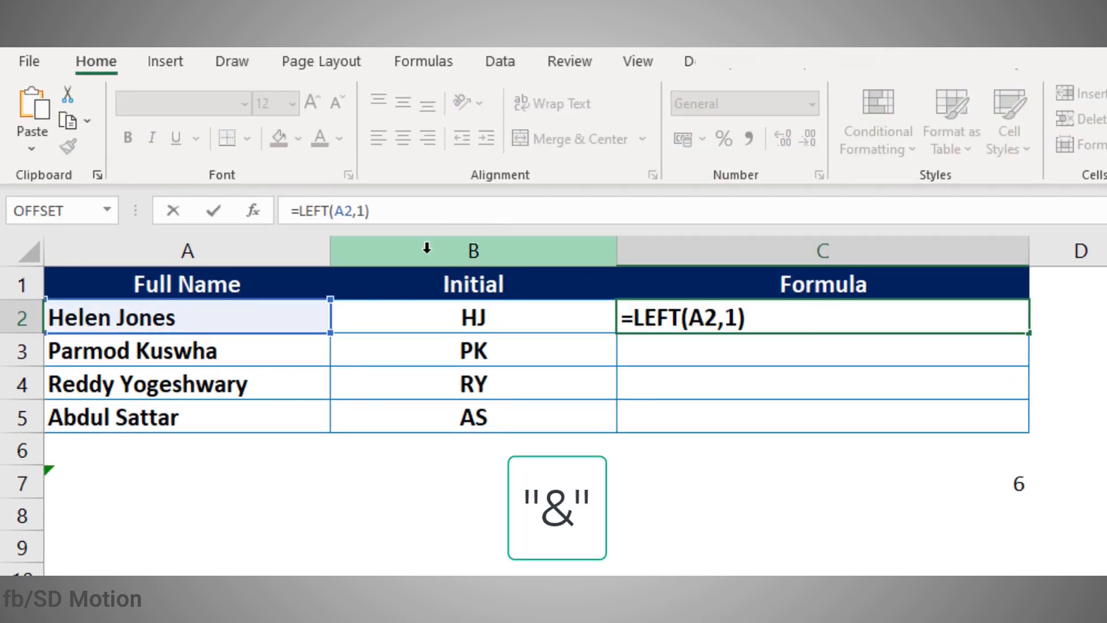
pyautogui.write('& mi')
pyautogui.press('Tab')
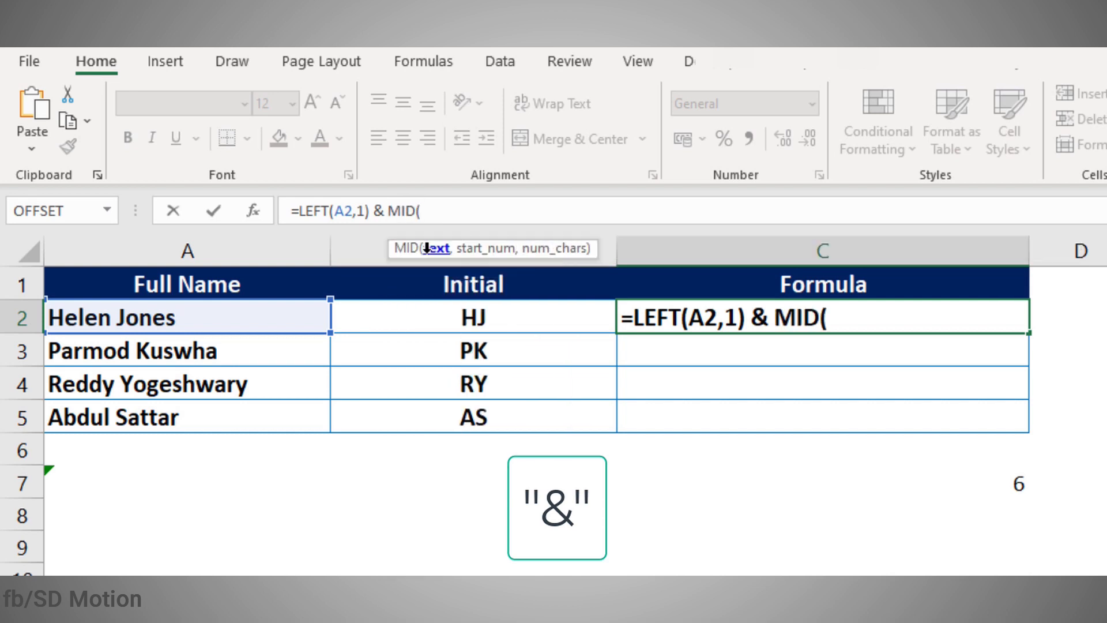
pyautogui.click(275, 312)
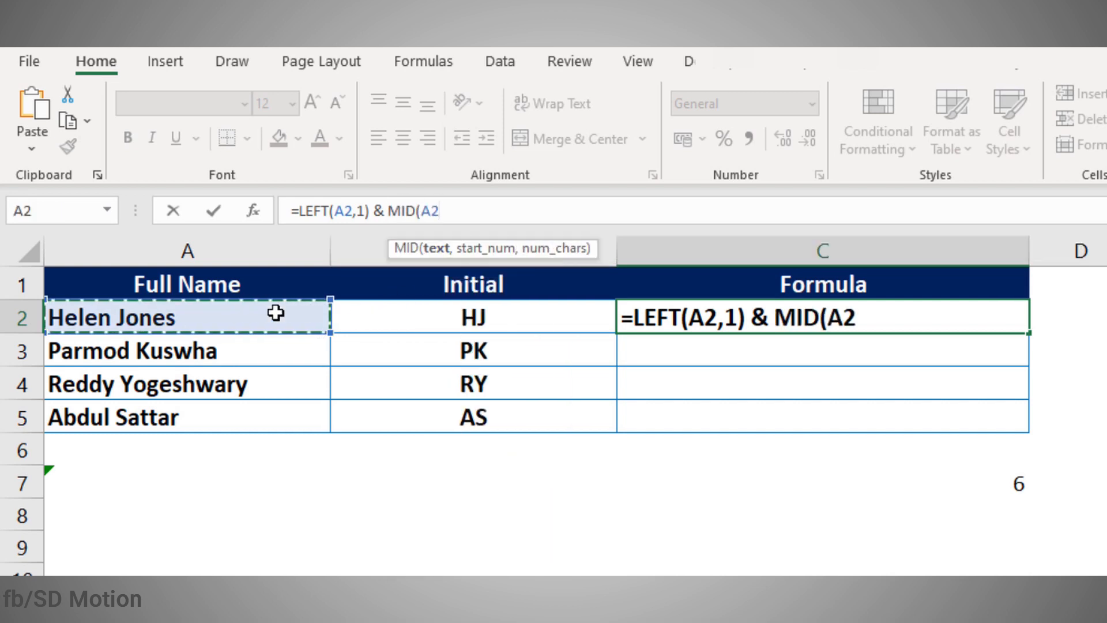
# Step: Complete MID with SEARCH(" ",A2,1)+1 as start and length 1, so C2 returns HJ
pyautogui.write(',')
pyautogui.write('sear')
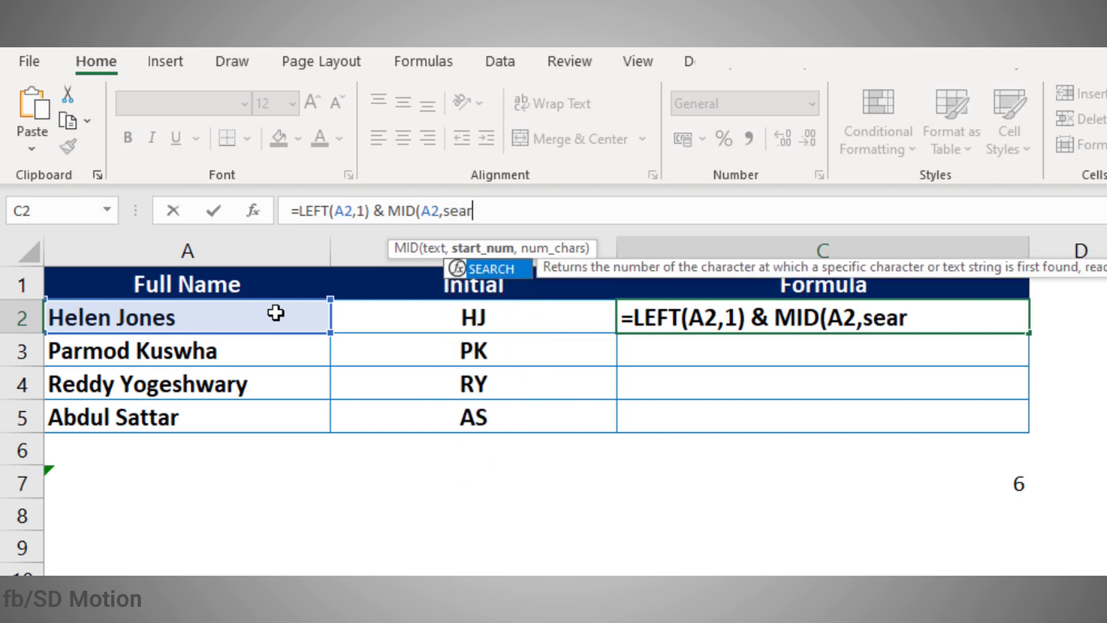
pyautogui.press('Tab')
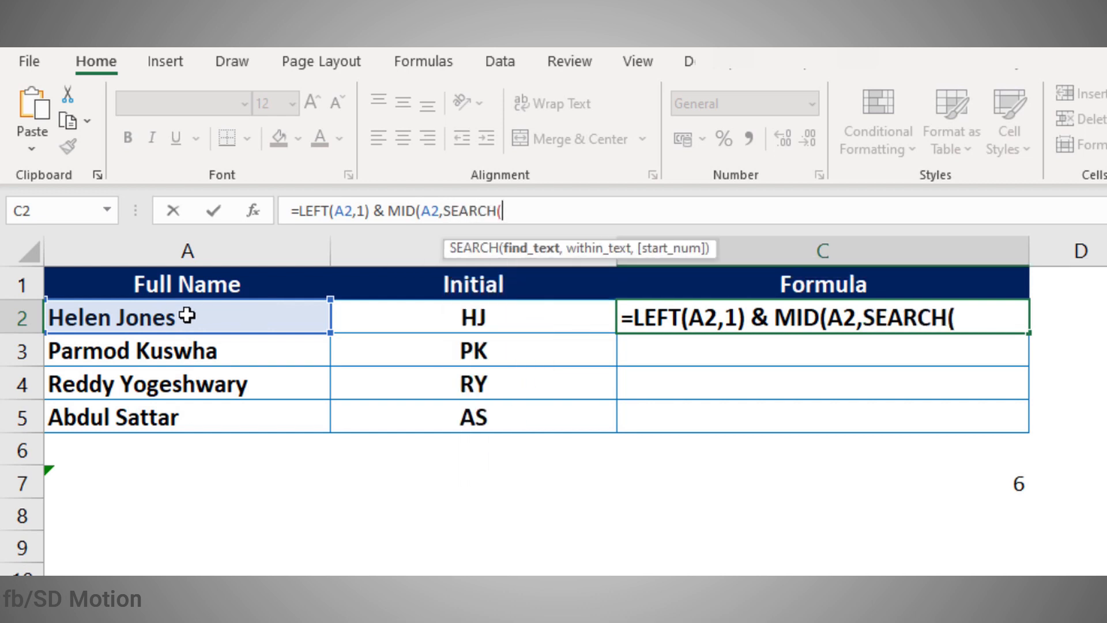
pyautogui.write('" ",')
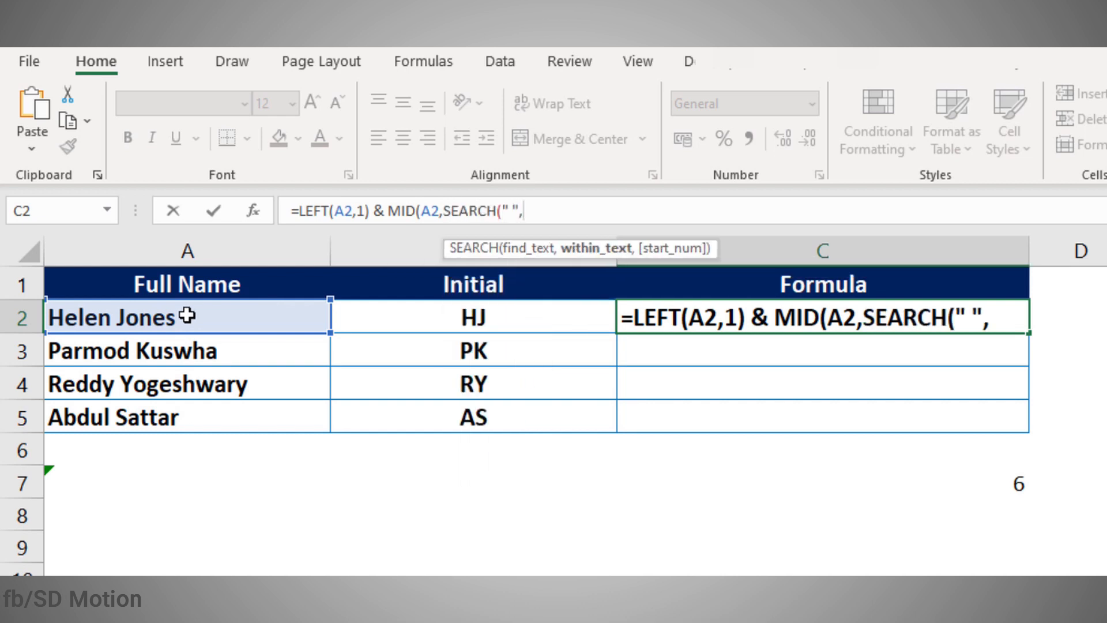
pyautogui.click(219, 320)
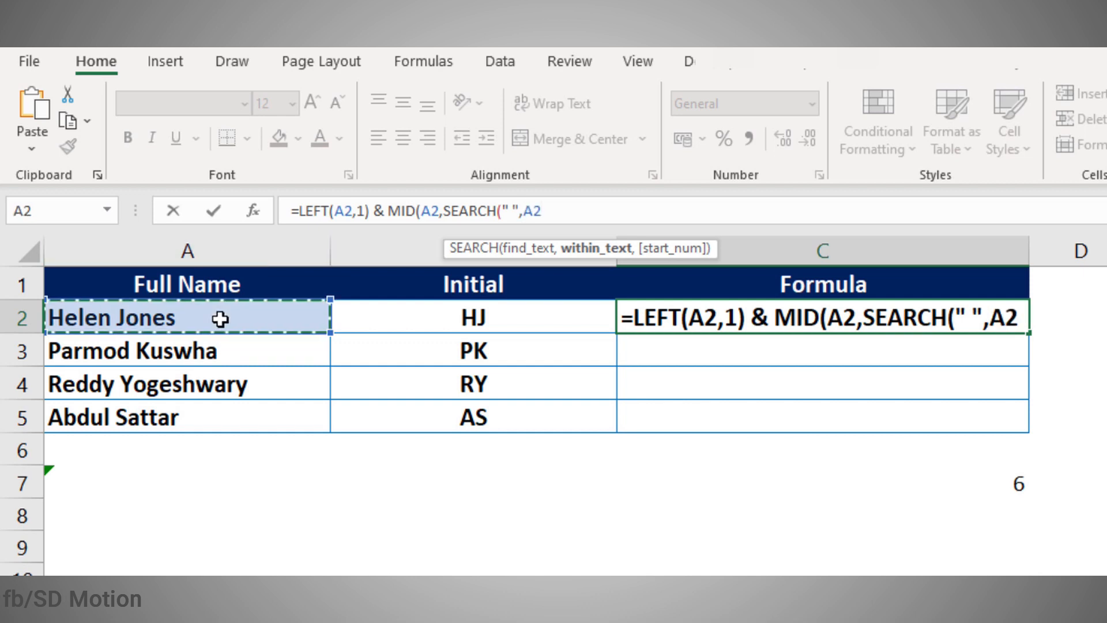
pyautogui.write(',')
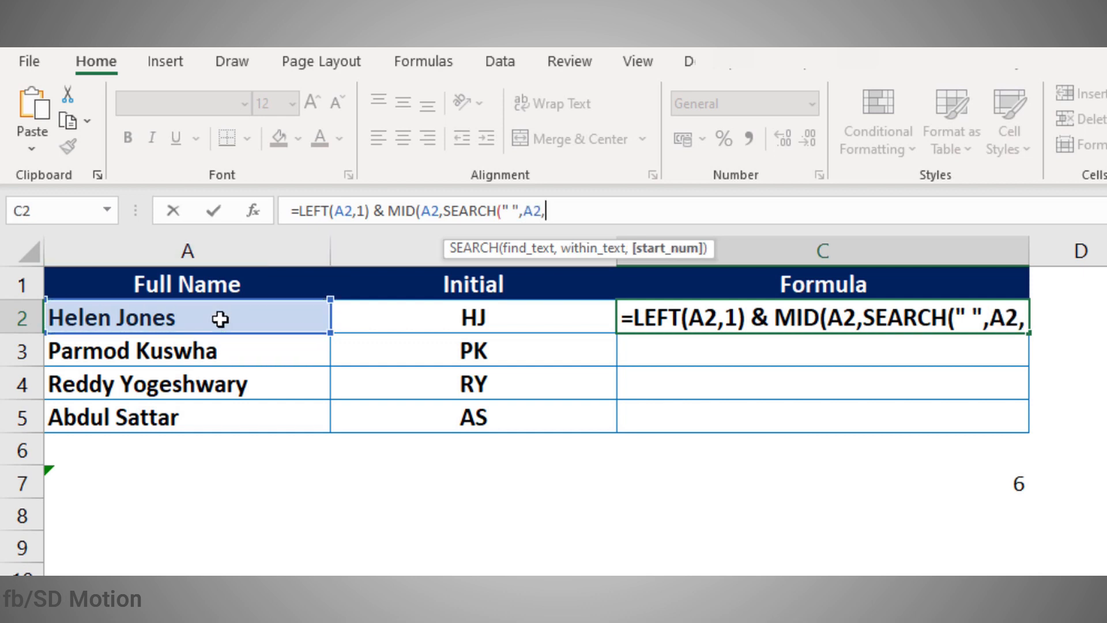
pyautogui.write('1)+1')
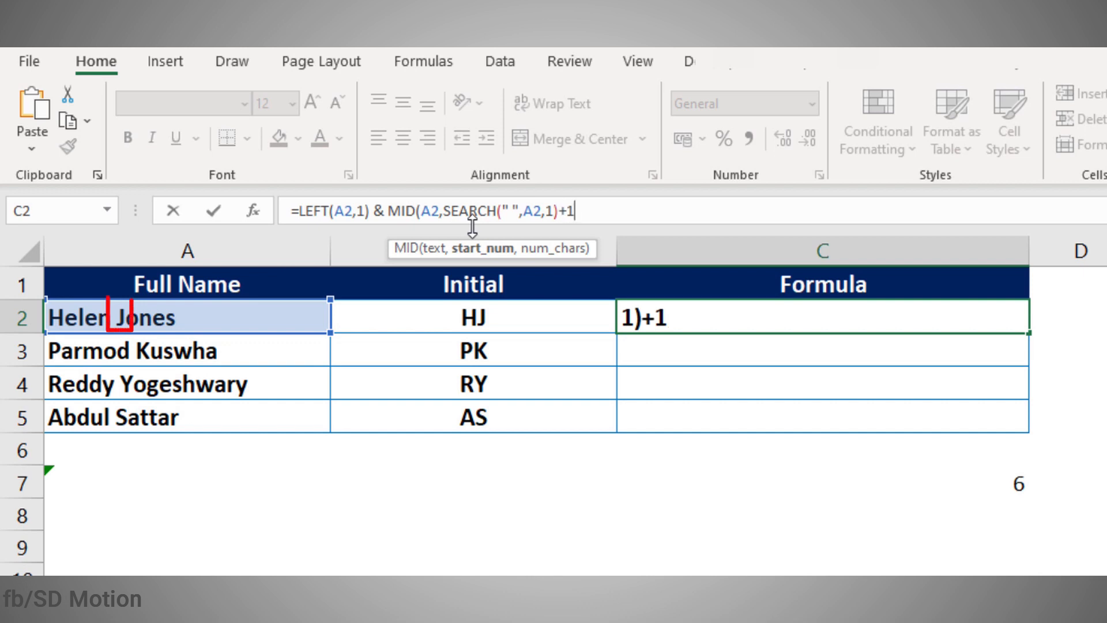
pyautogui.write(')')
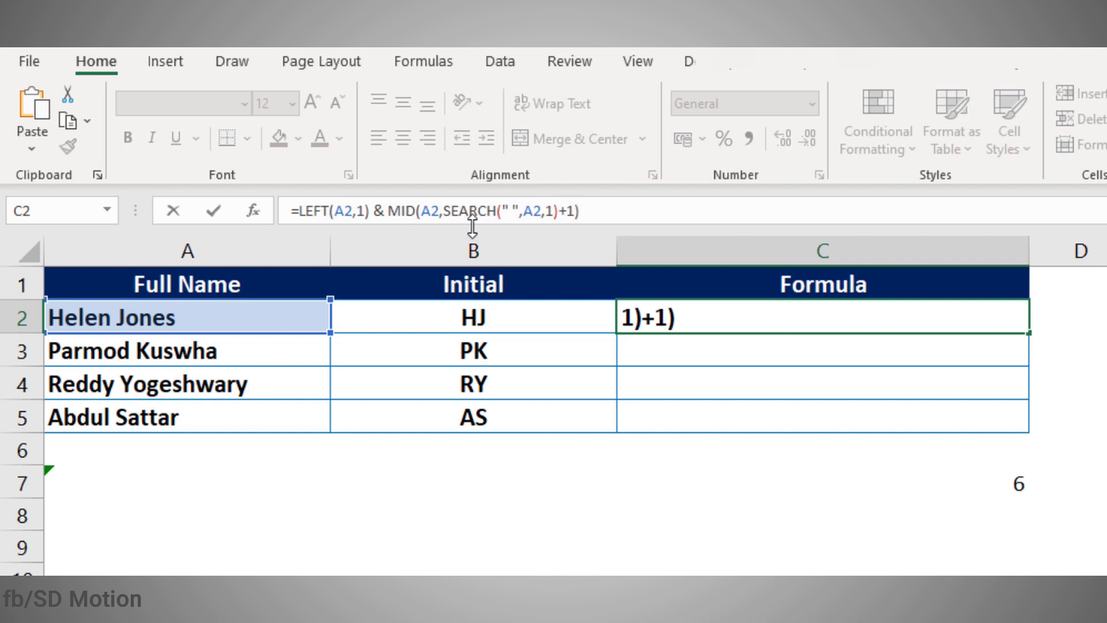
pyautogui.press('BackSpace')
pyautogui.press('BackSpace')
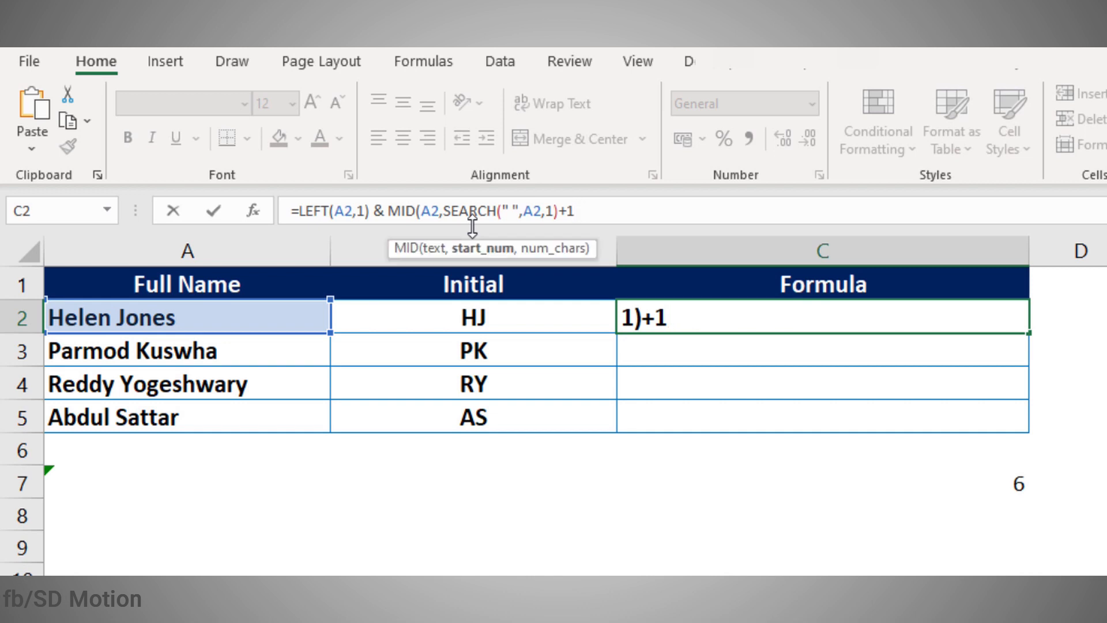
pyautogui.write(',1)')
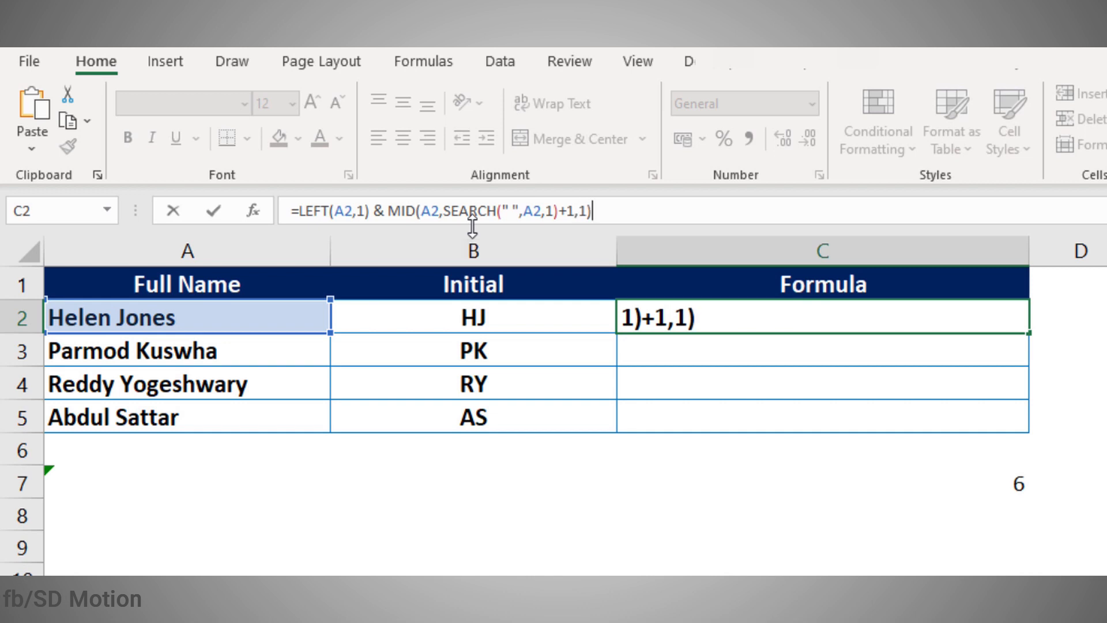
pyautogui.press('Return')
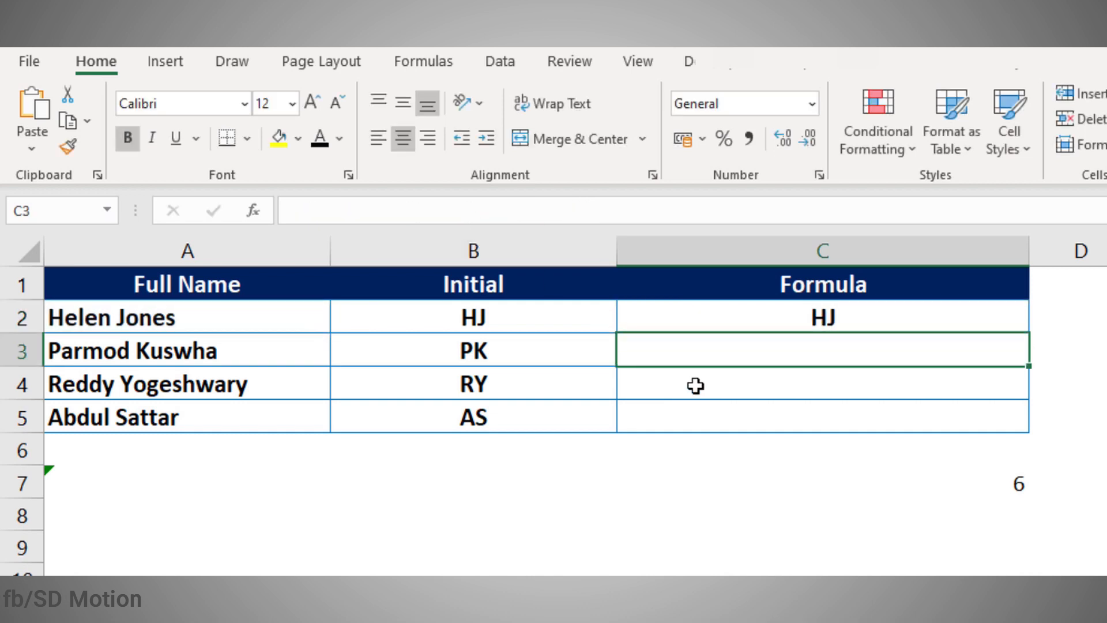
# Step: Copy C2's initials formula down through C5
pyautogui.click(783, 321)
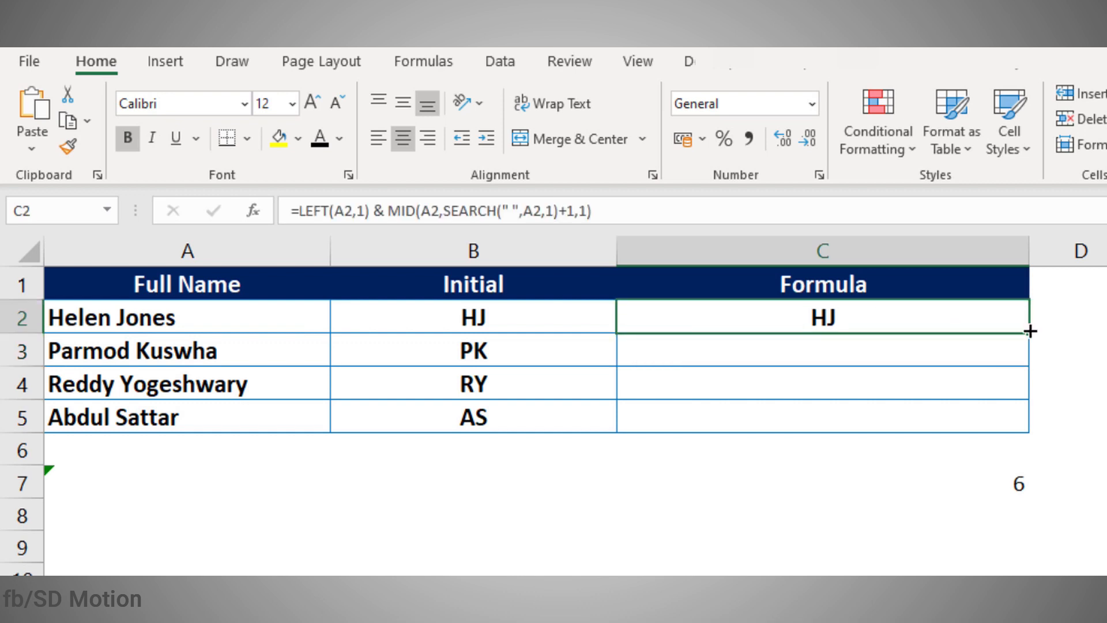
pyautogui.moveTo(1025, 351); pyautogui.dragTo(989, 444)
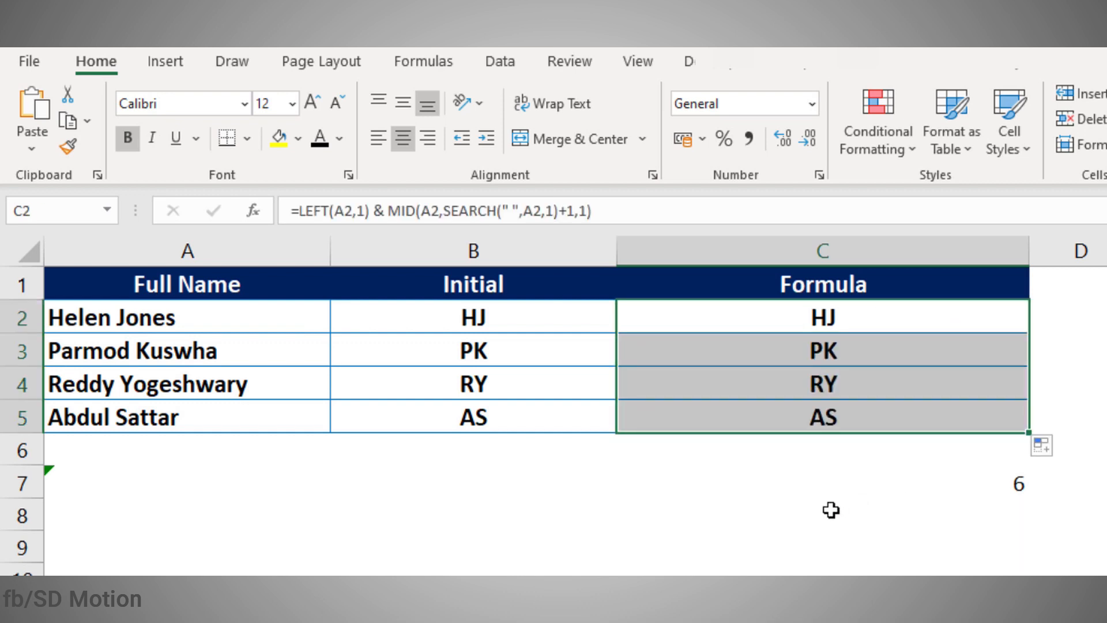
pyautogui.click(832, 510)
pyautogui.click(230, 546)
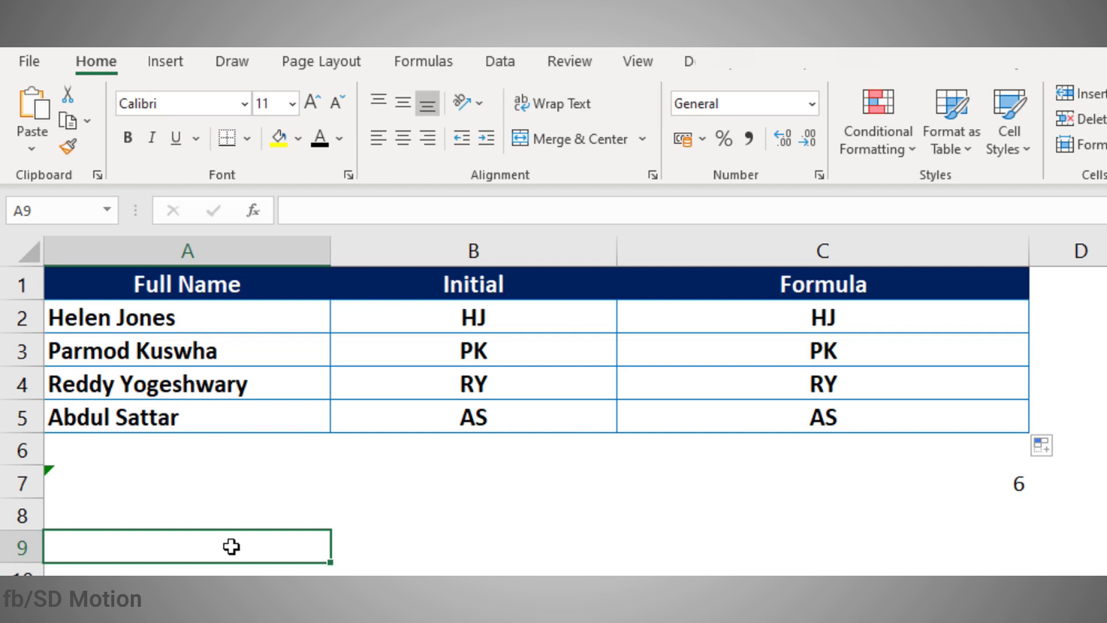
# Step: Replace the full name in A5 with a new name so C5 updates to MR
pyautogui.click(201, 408)
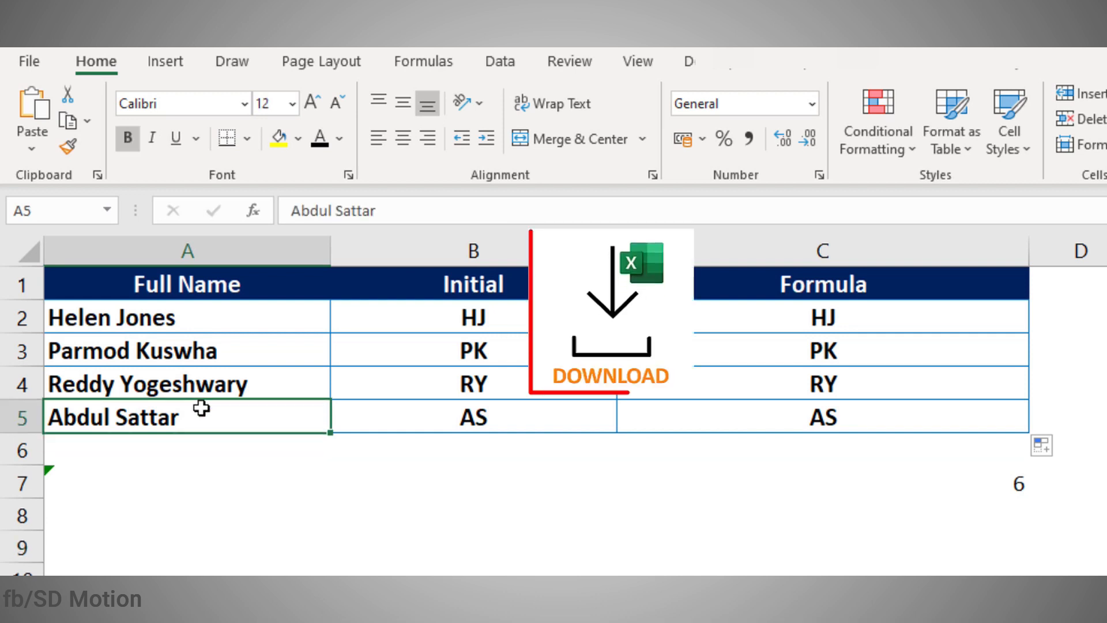
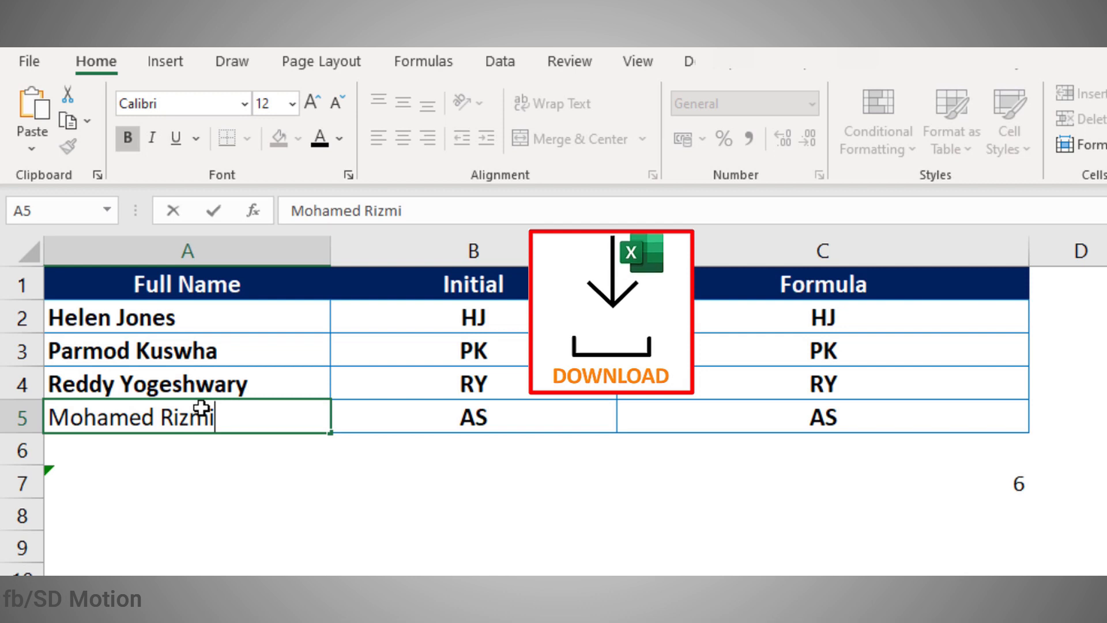
pyautogui.press('Return')
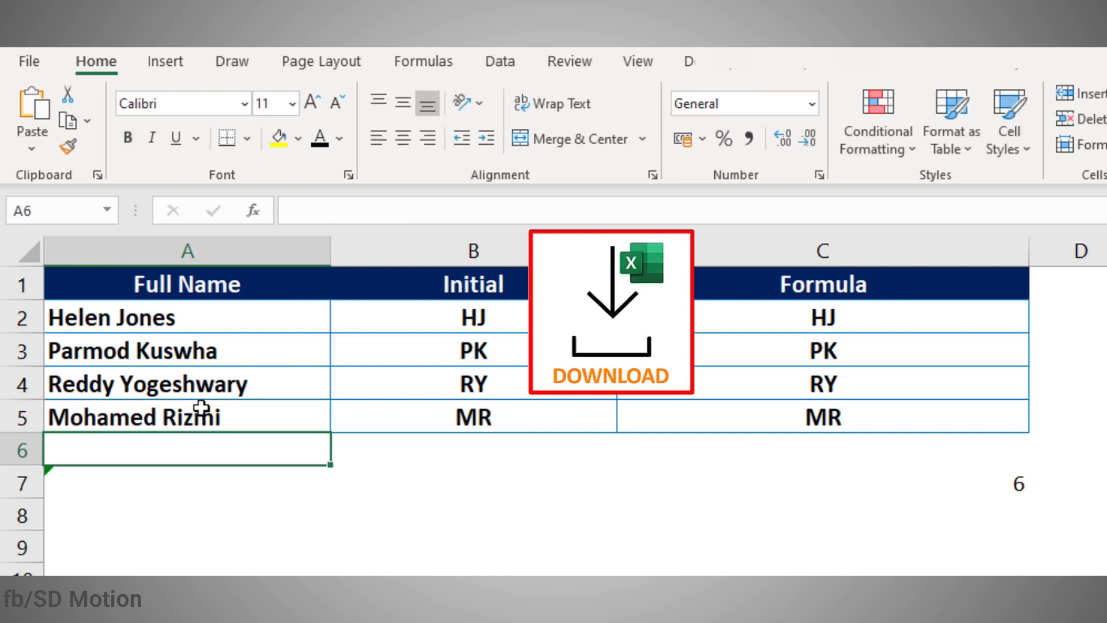
pyautogui.click(373, 510)
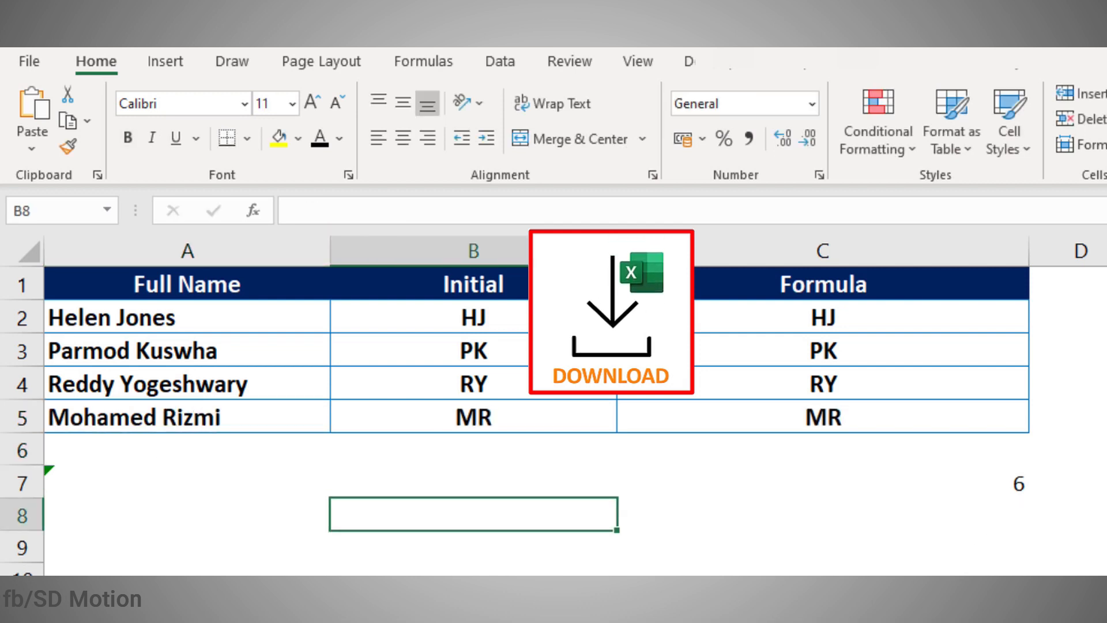